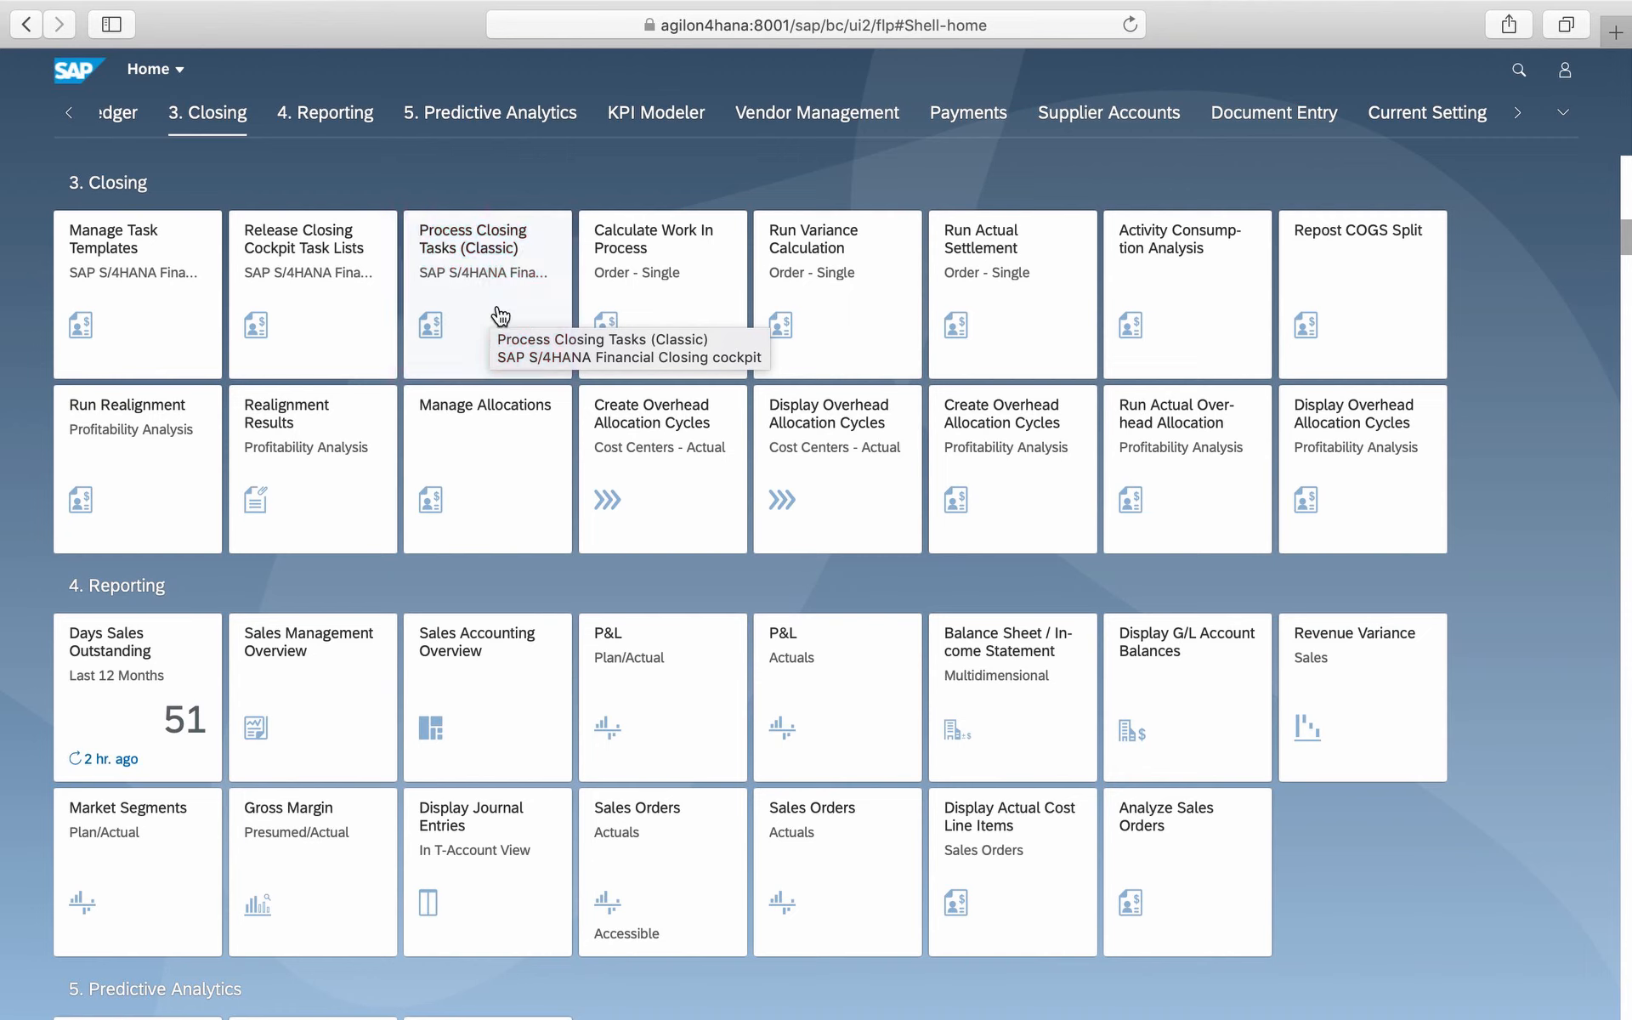
- Open Manage Task Templates and start a new closing template with ID Z000000000
left_click(142, 346)
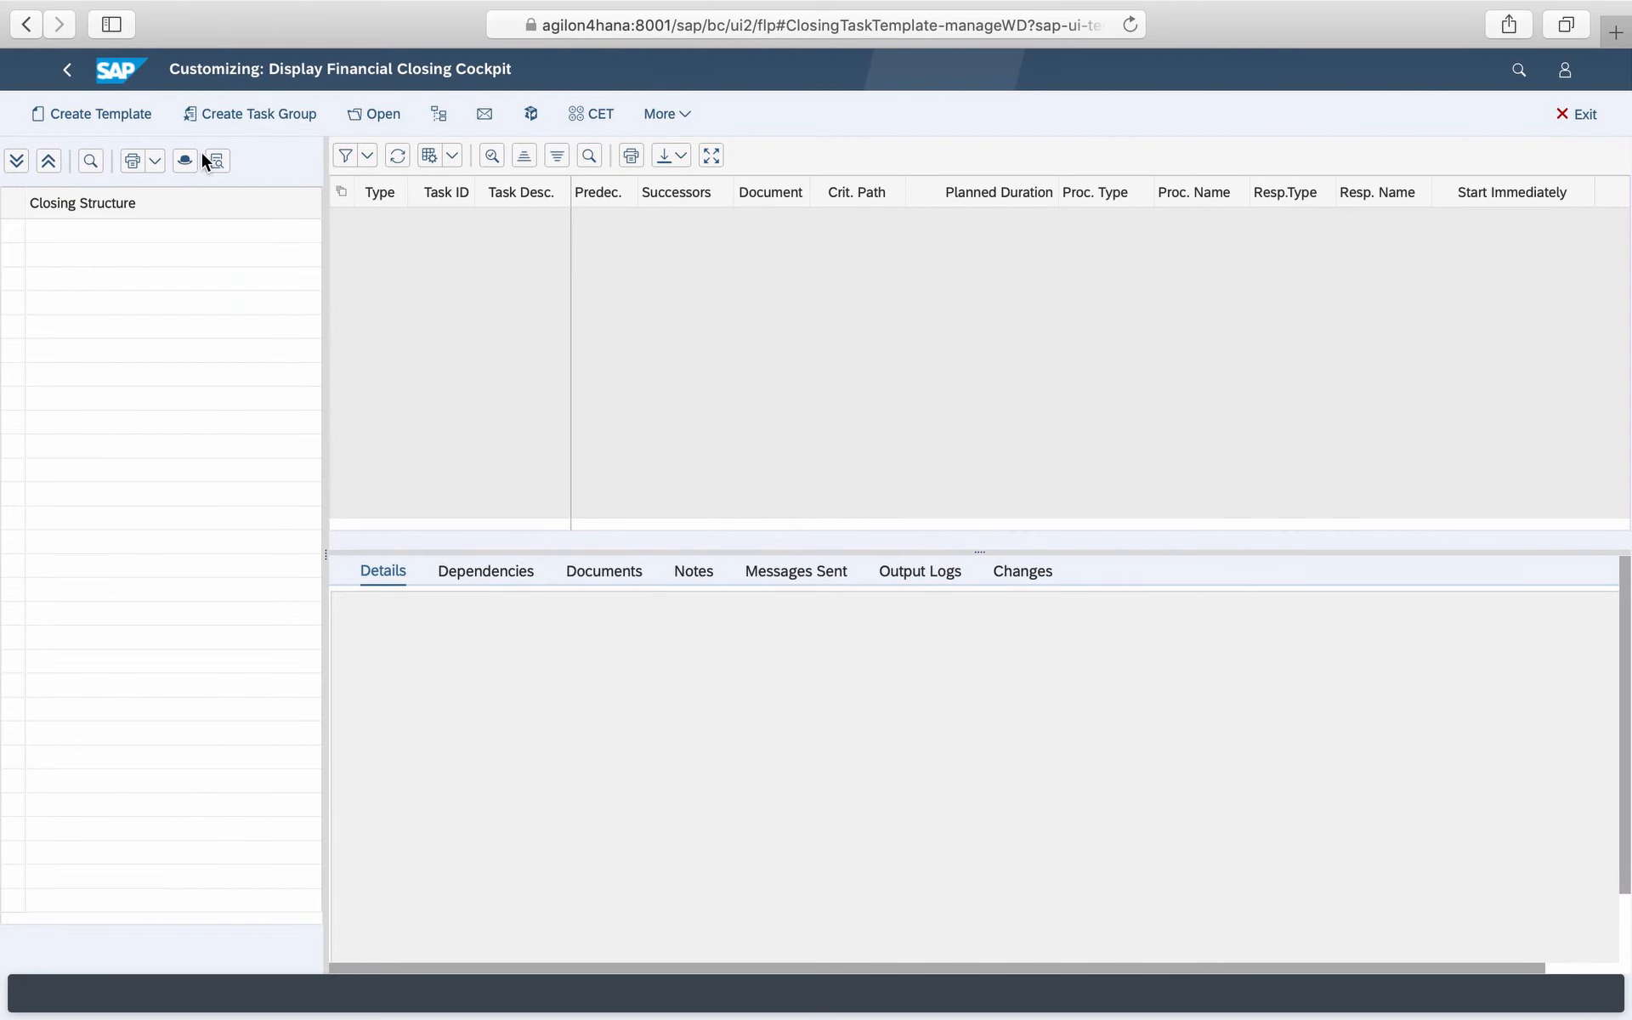
left_click(136, 115)
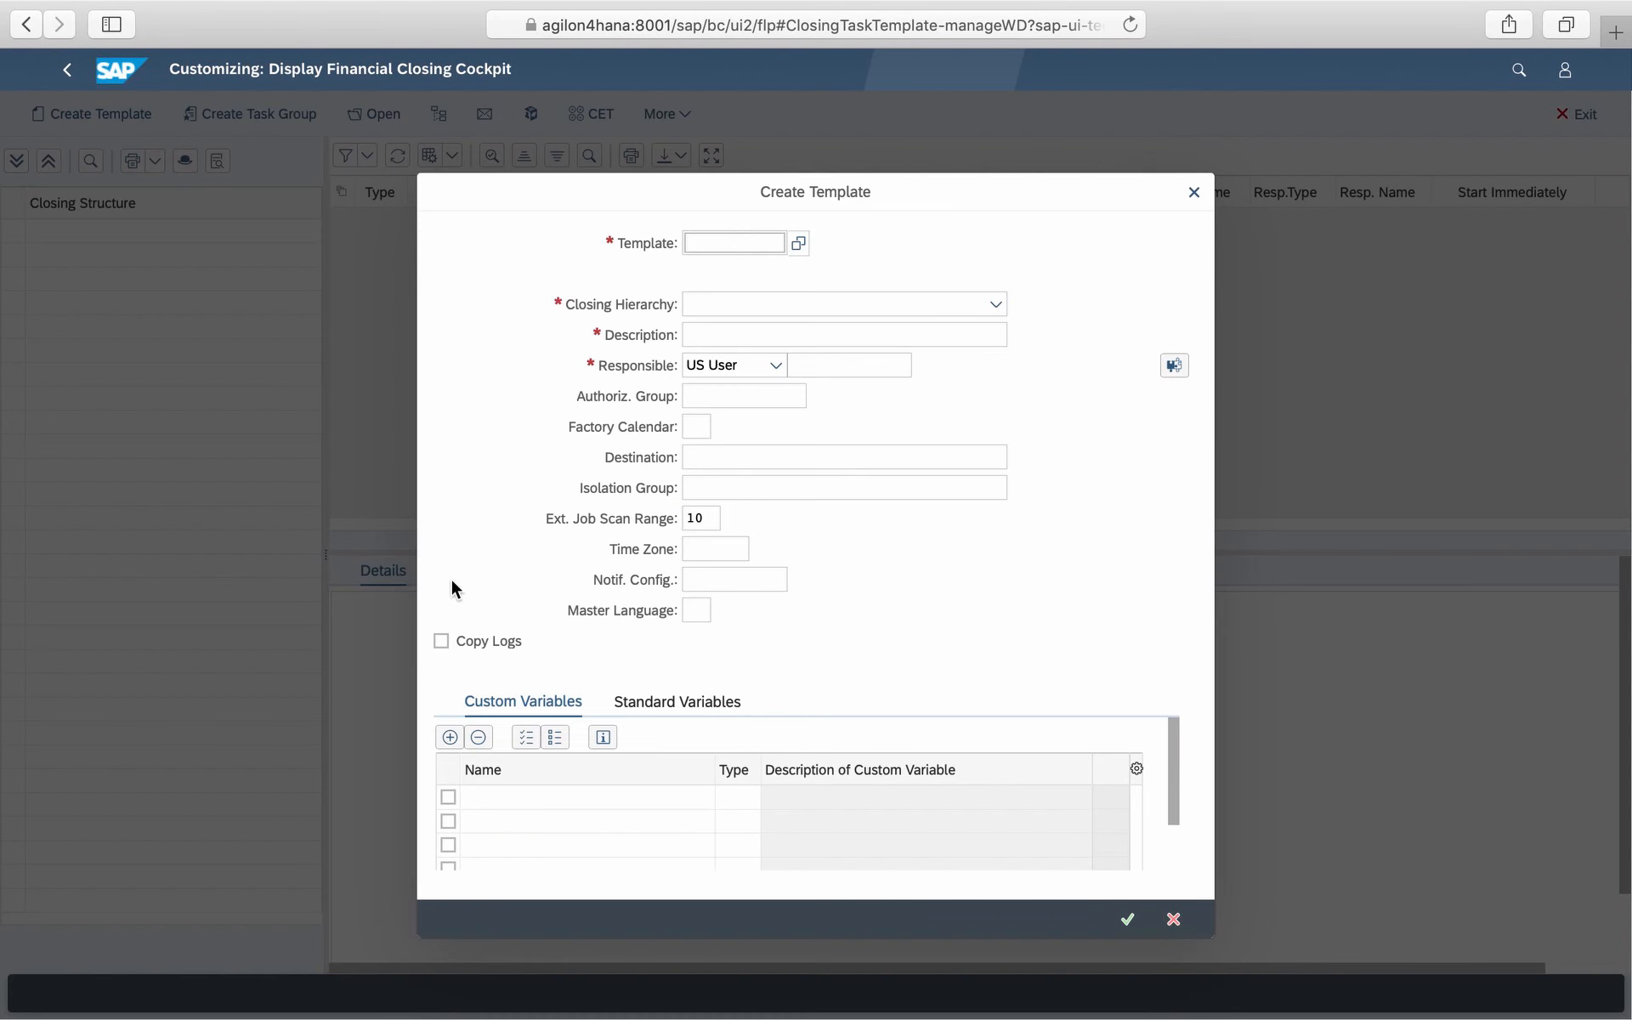
type("Z000000000")
- Set the template's closing hierarchy to 1 Company code and its description to Closing Argon AG
left_click(997, 302)
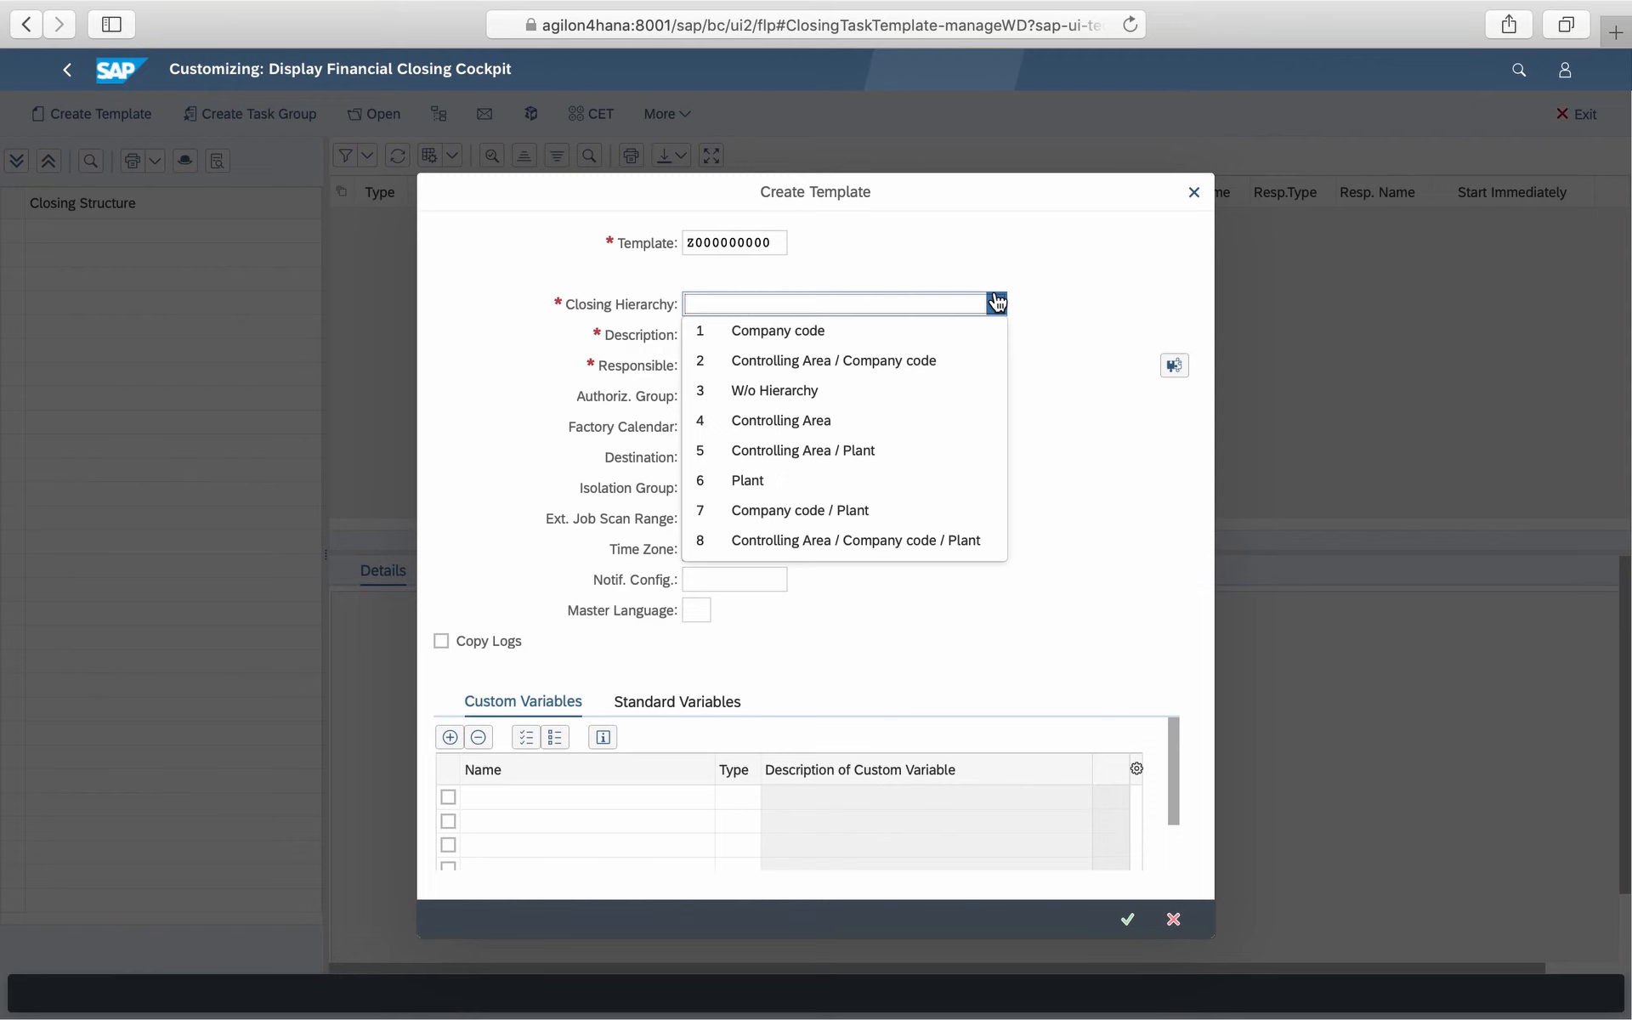
left_click(997, 302)
left_click(997, 302)
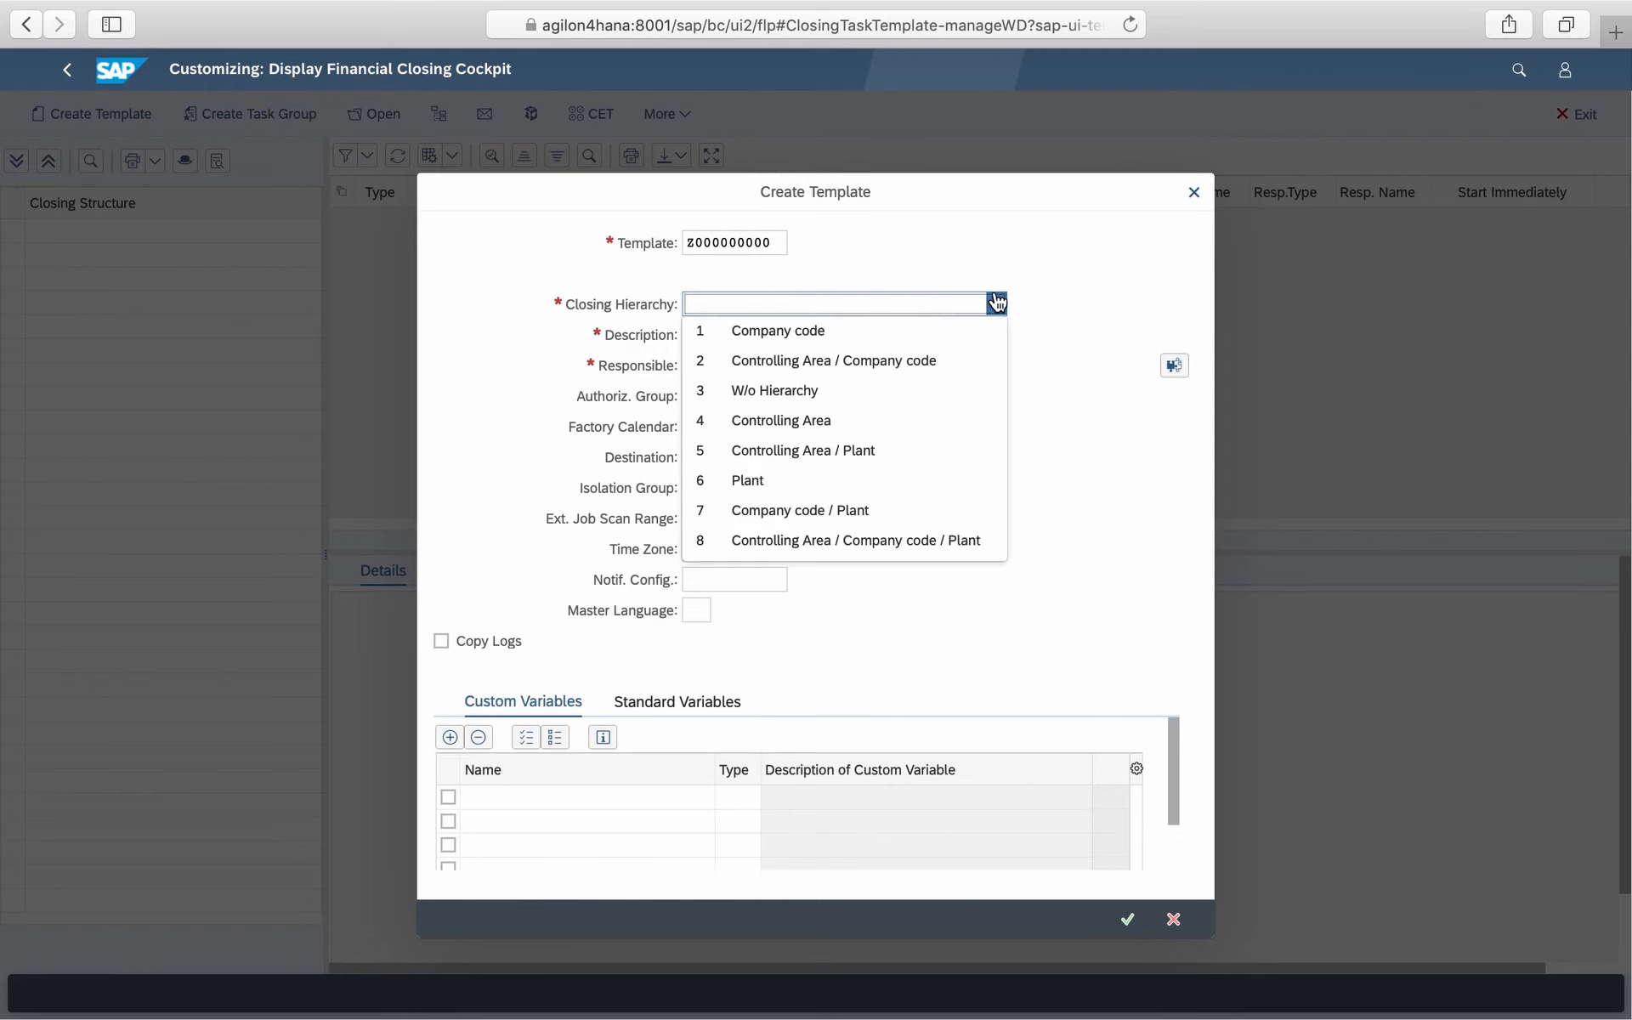
left_click(787, 329)
left_click(784, 336)
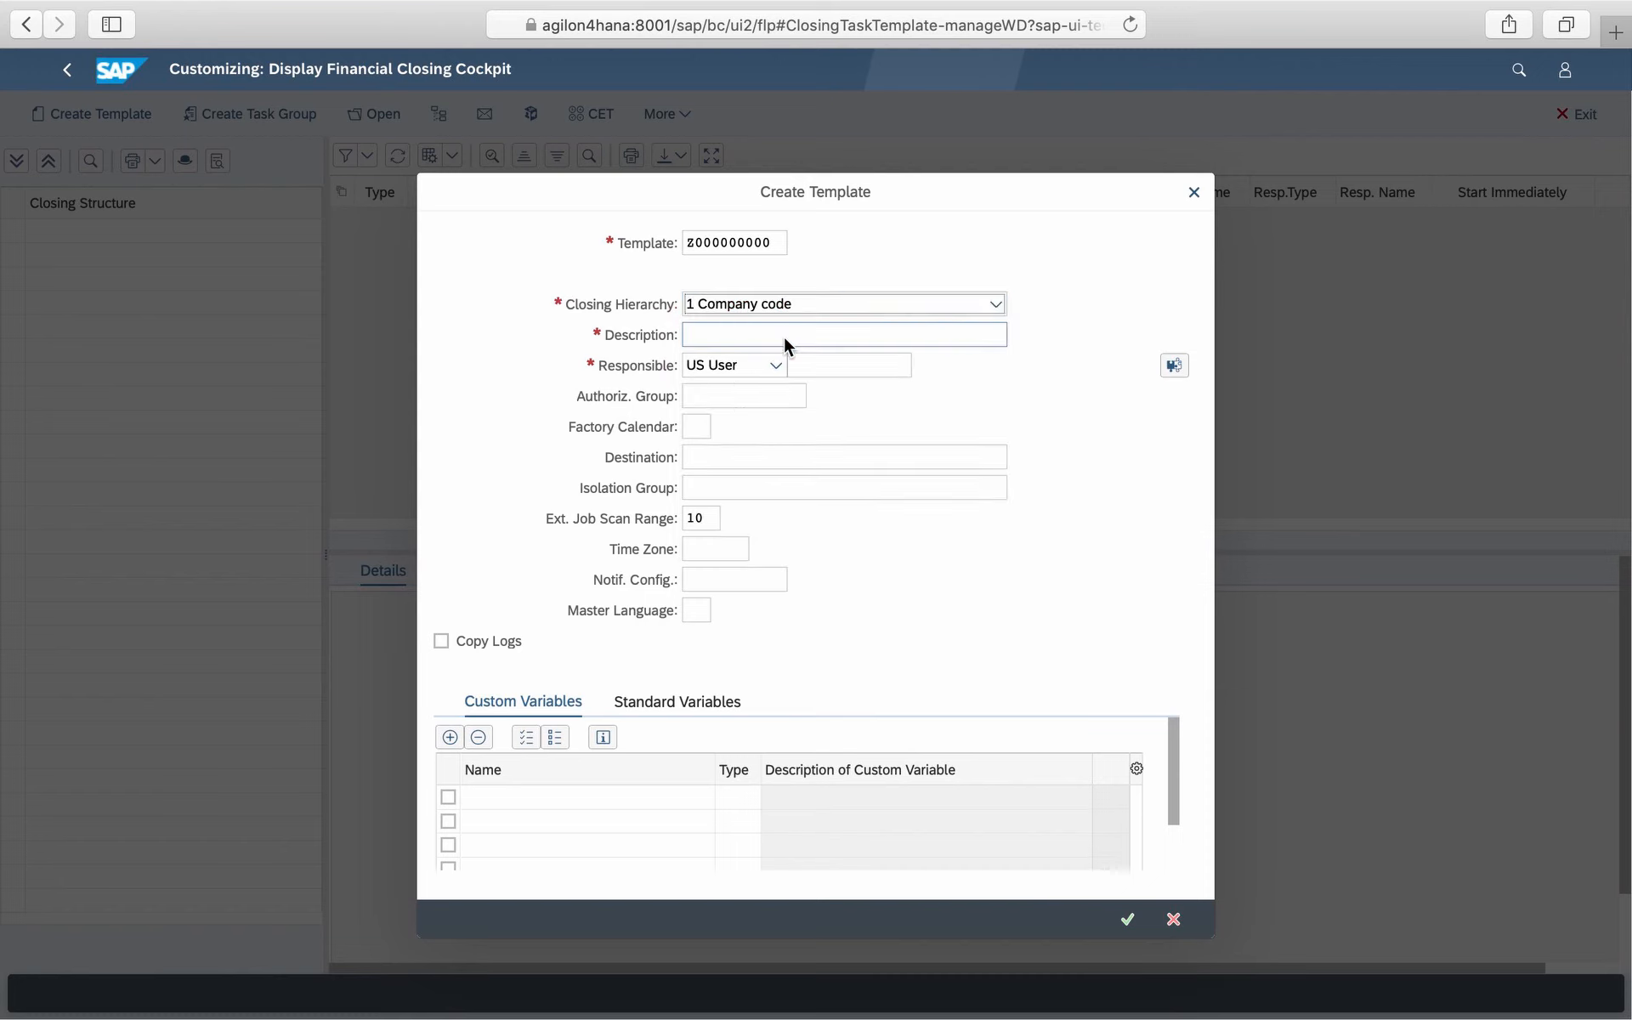
type("Closing Argon A")
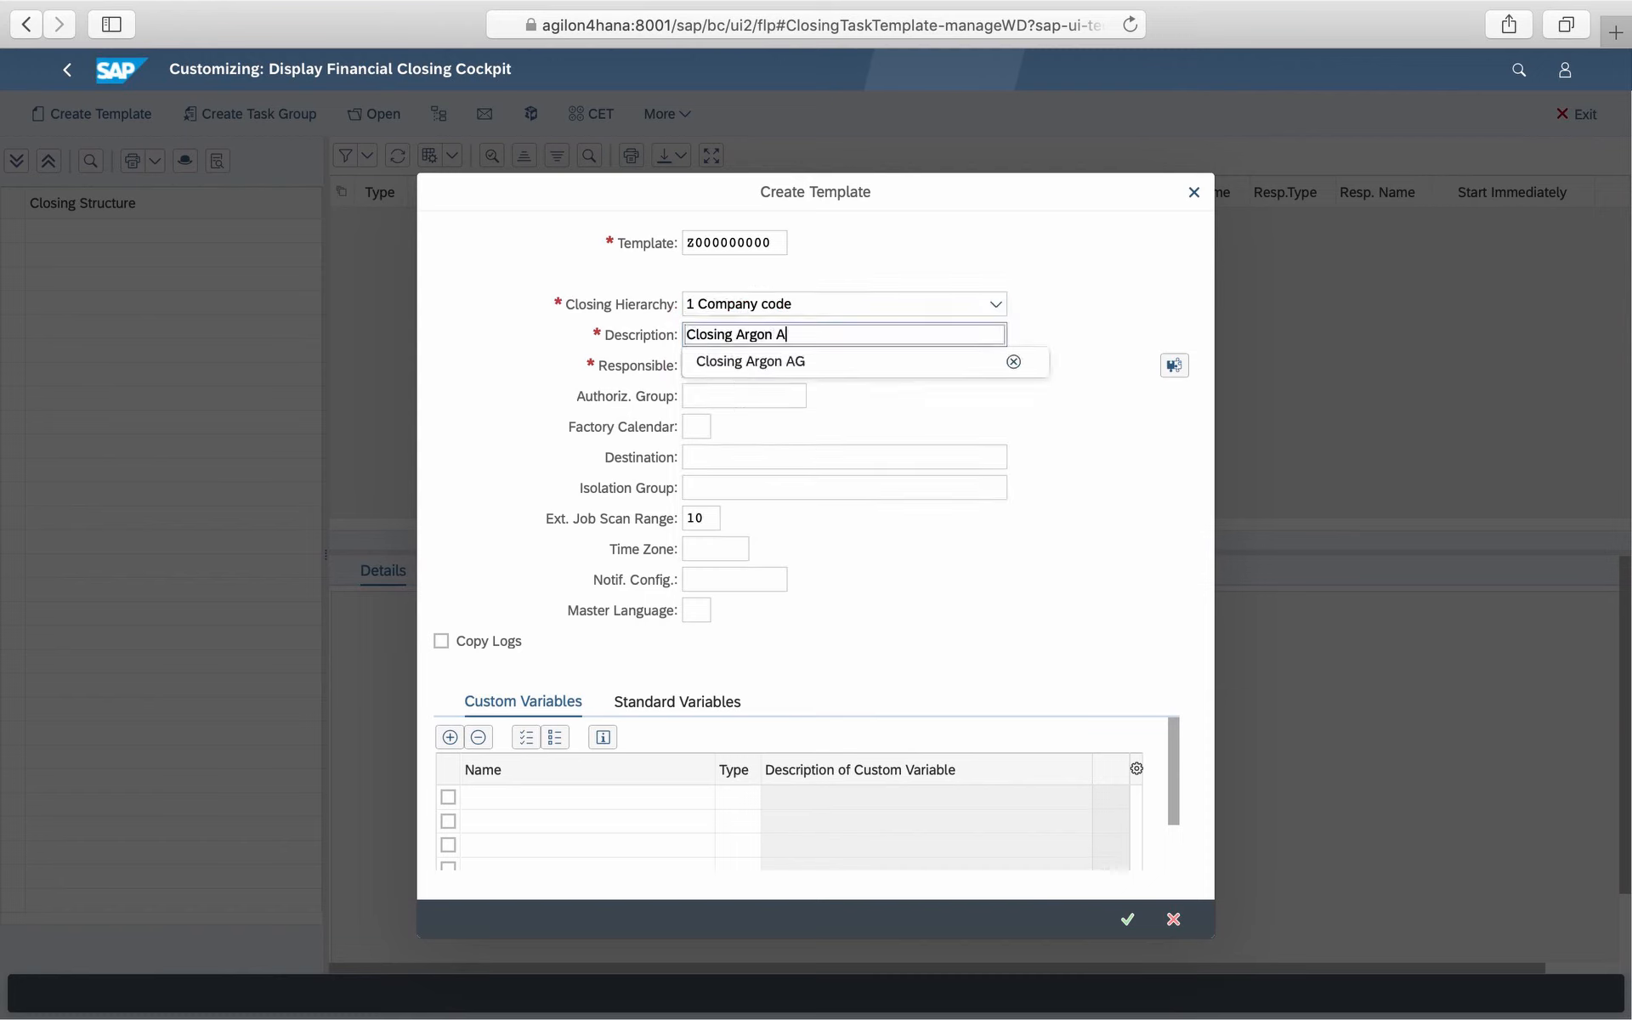
left_click(821, 362)
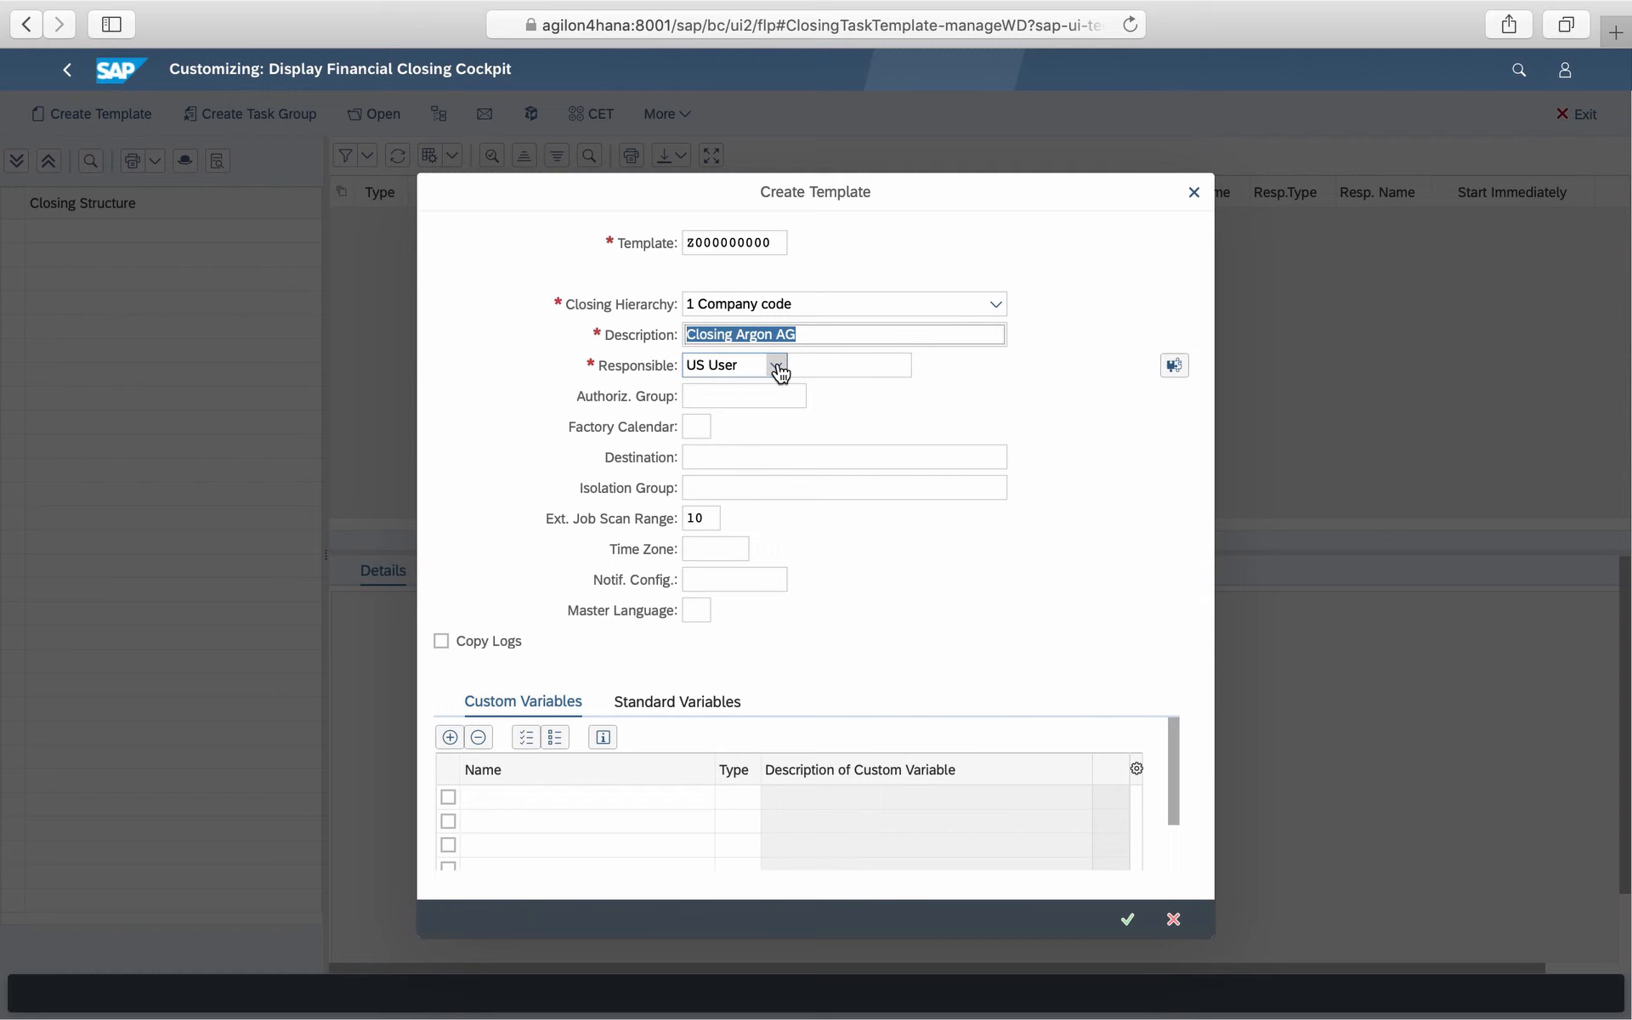
- Assign responsible user FICO_ALL and pick factory calendar 01 for the template
left_click(809, 362)
type("FI")
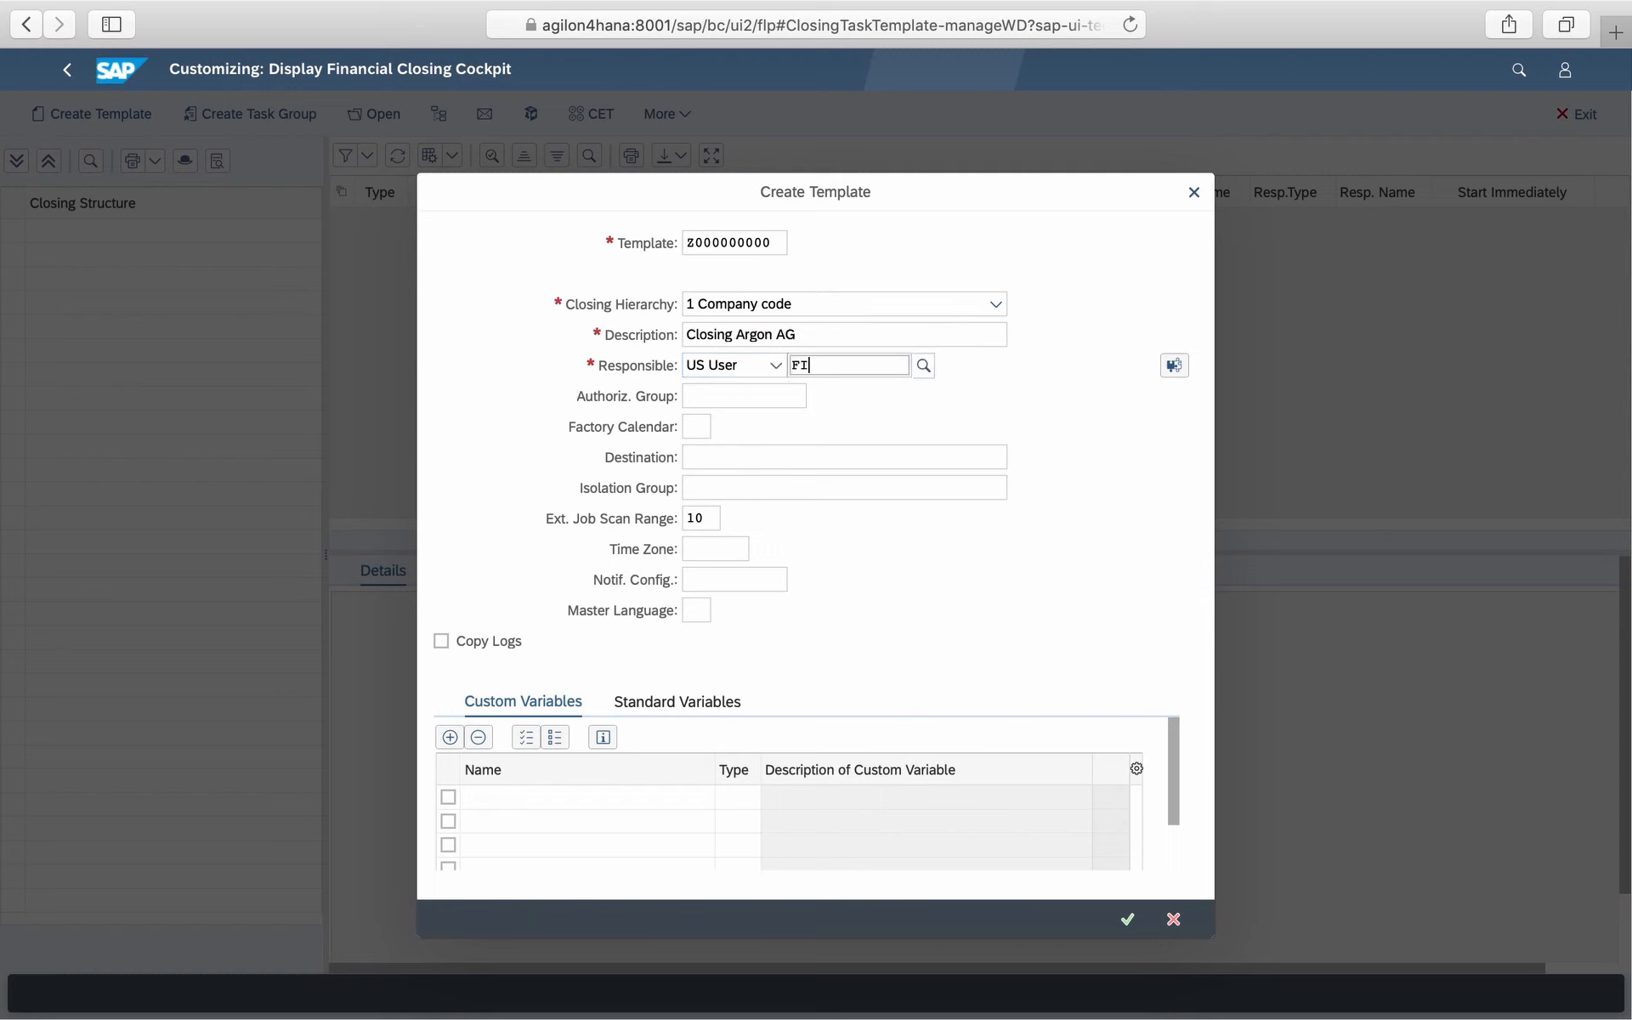
type("CO_ALL")
key("Return")
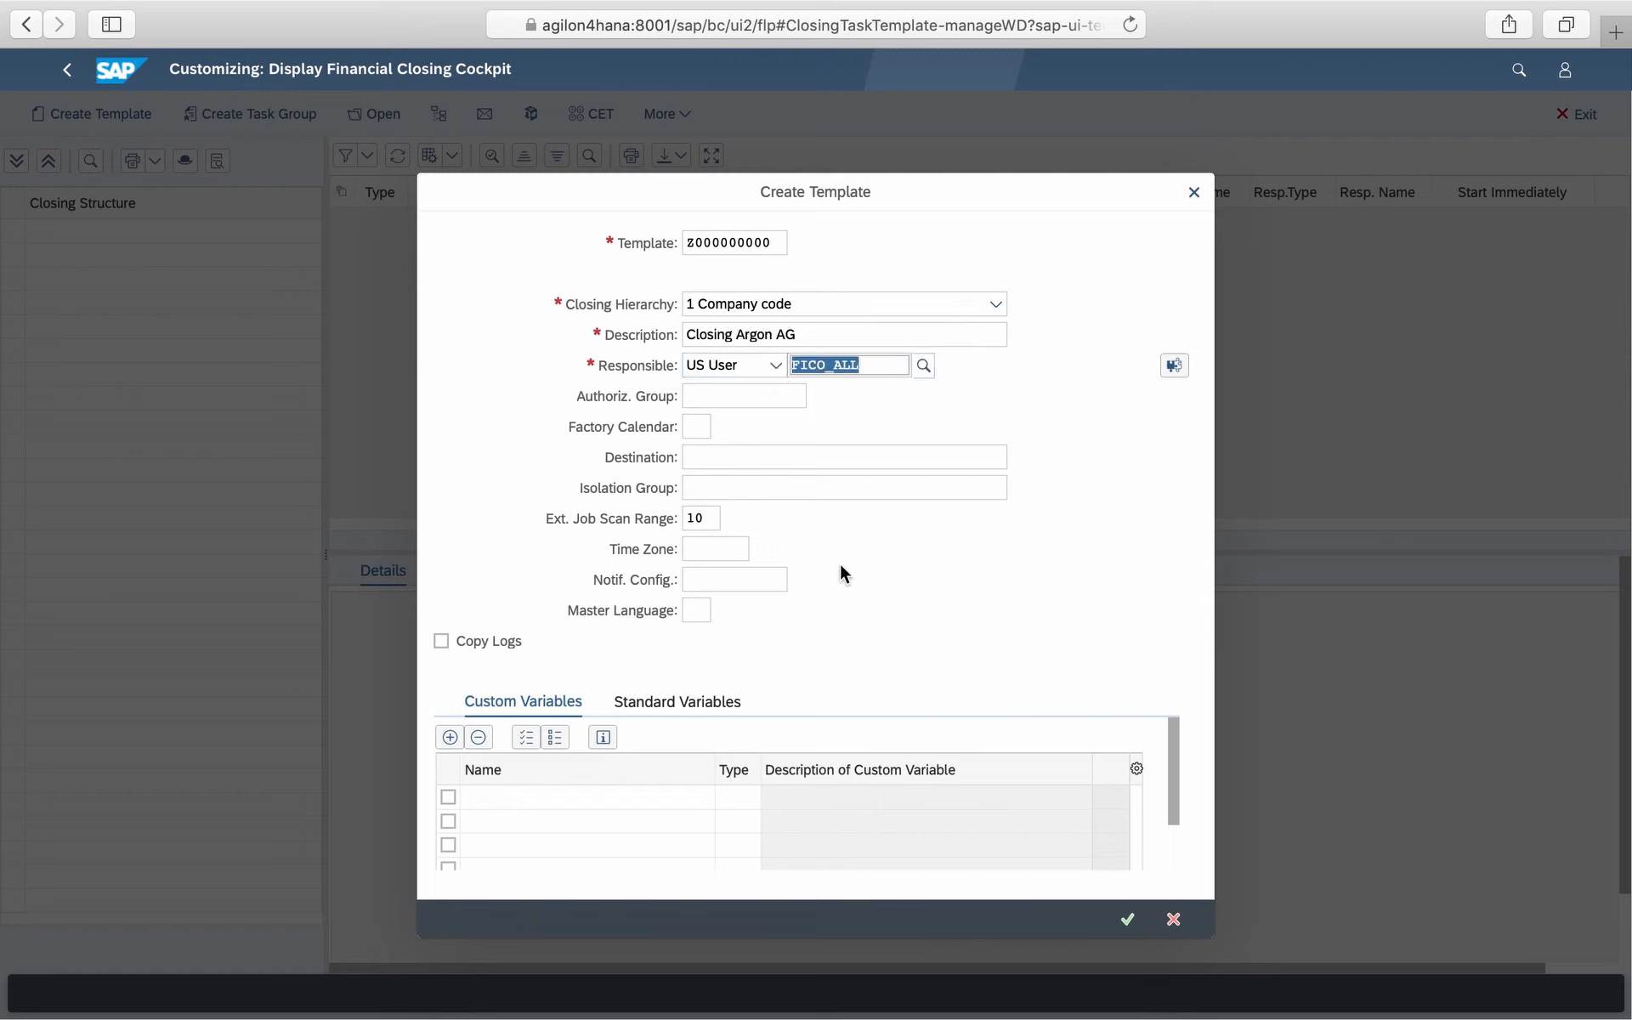
left_click(698, 426)
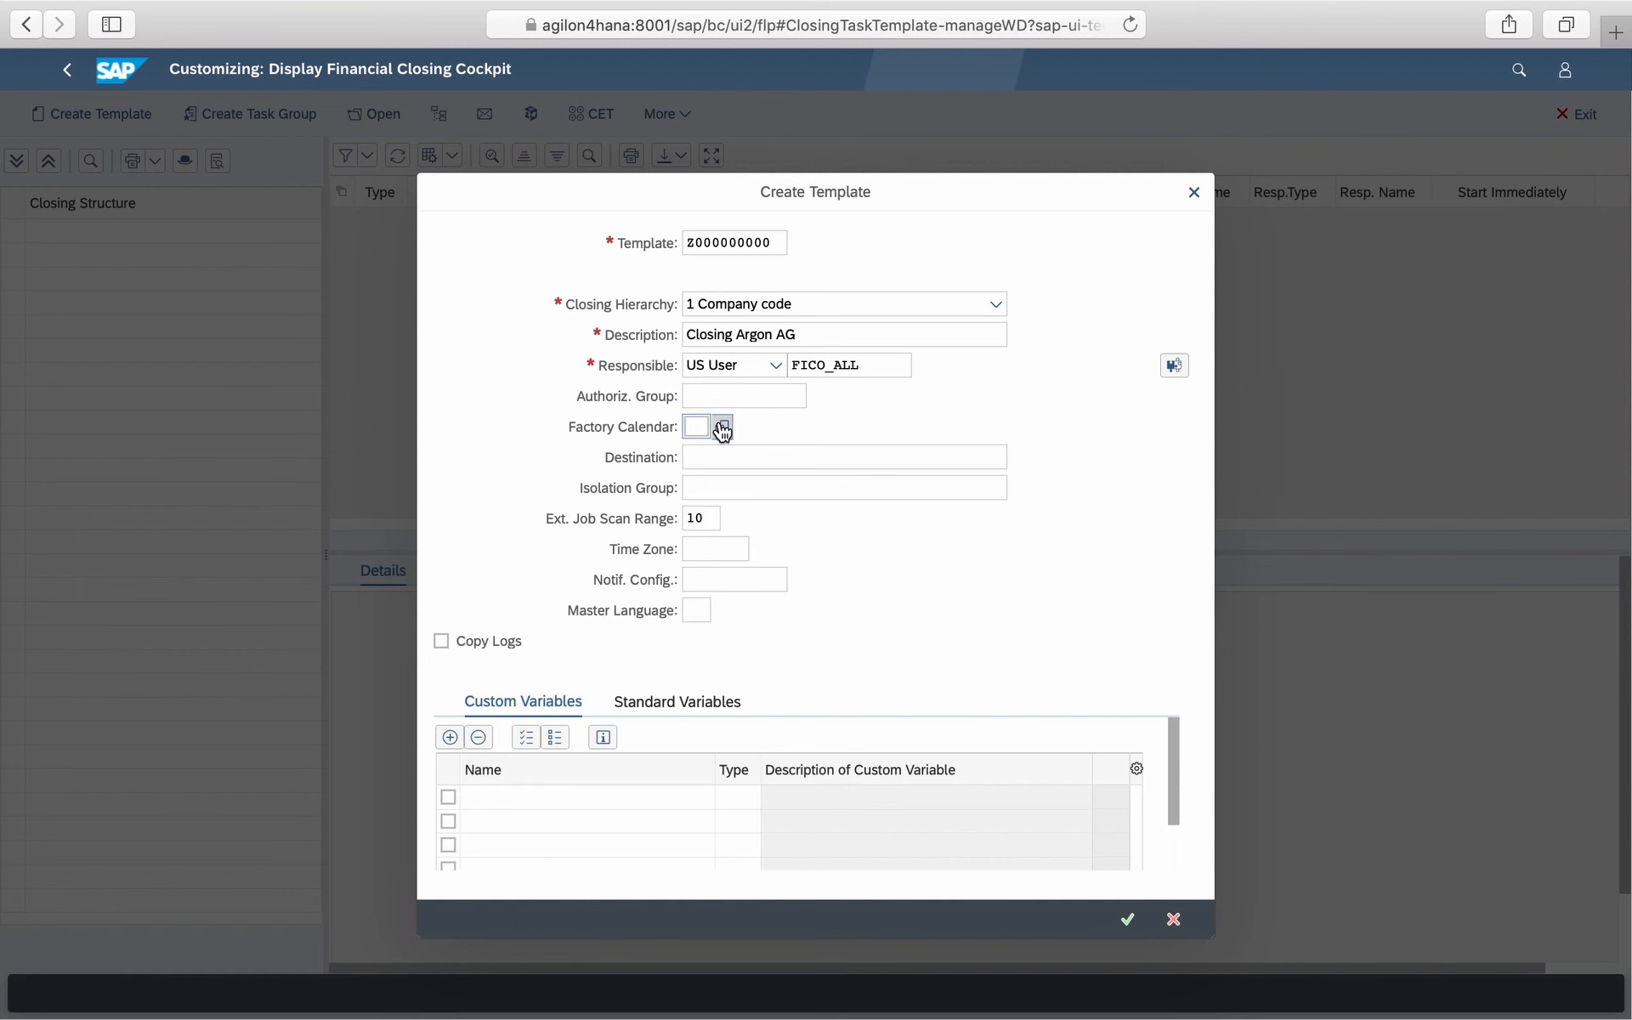
left_click(723, 427)
double_click(644, 359)
- Set the template's time zone to CET and master language to EN, then confirm the template
left_click(730, 544)
type("CET")
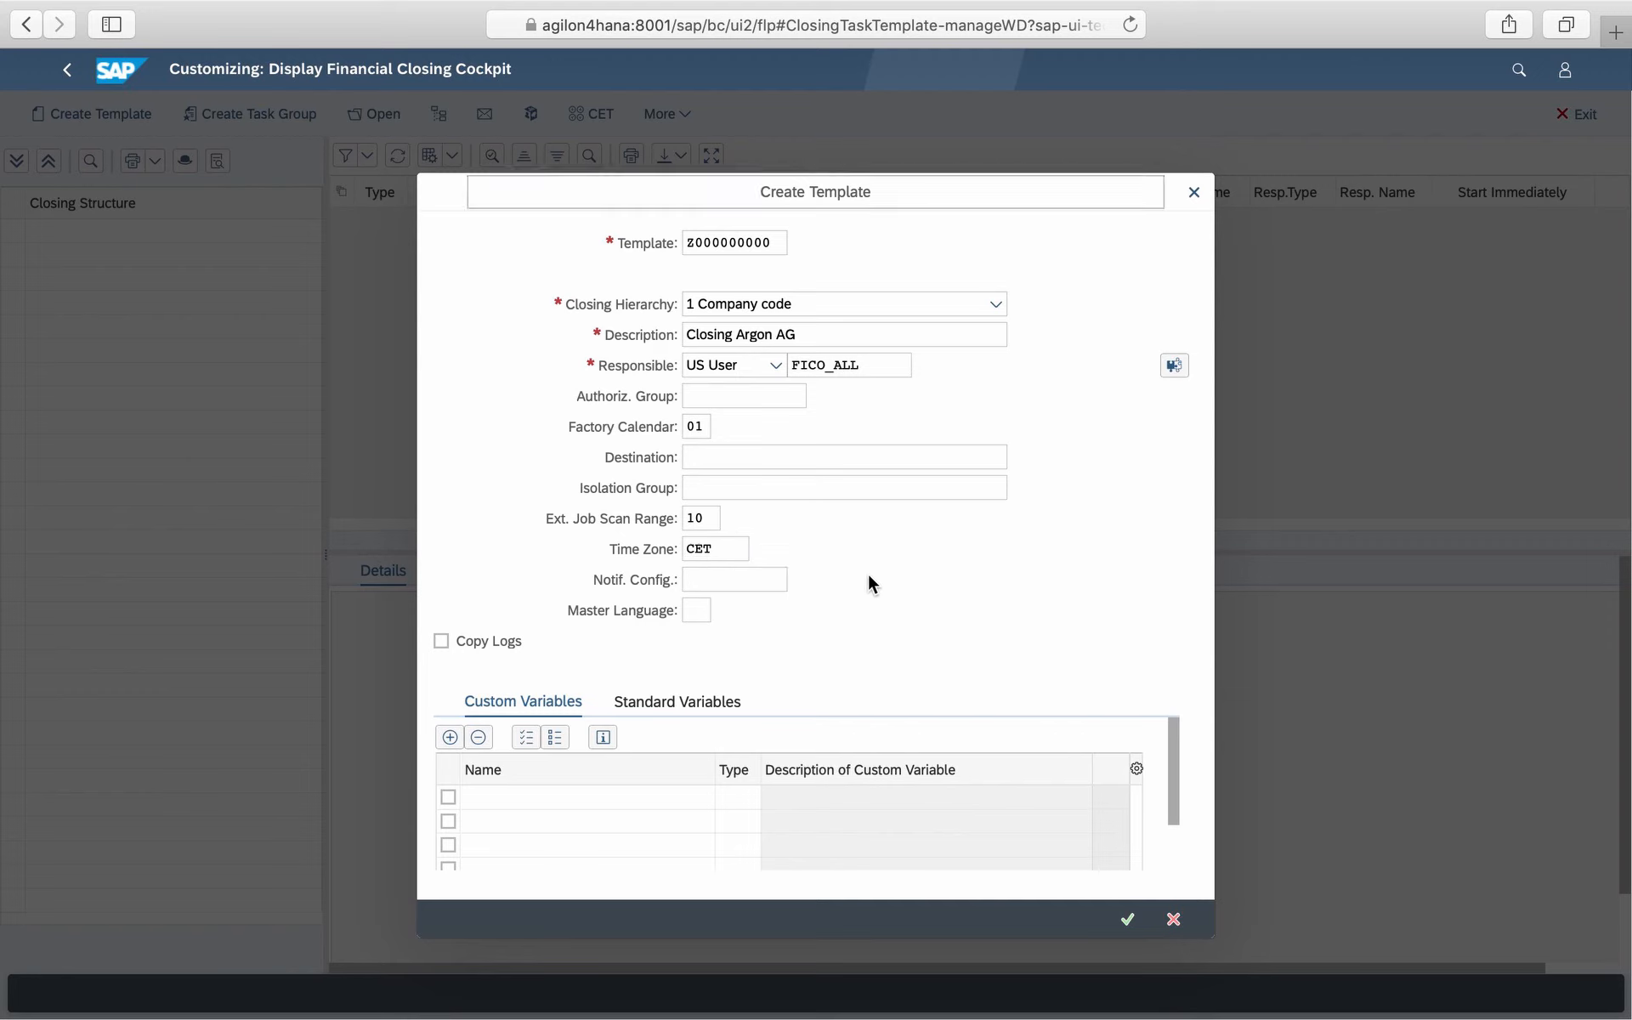
left_click(695, 610)
type("EN")
left_click(839, 601)
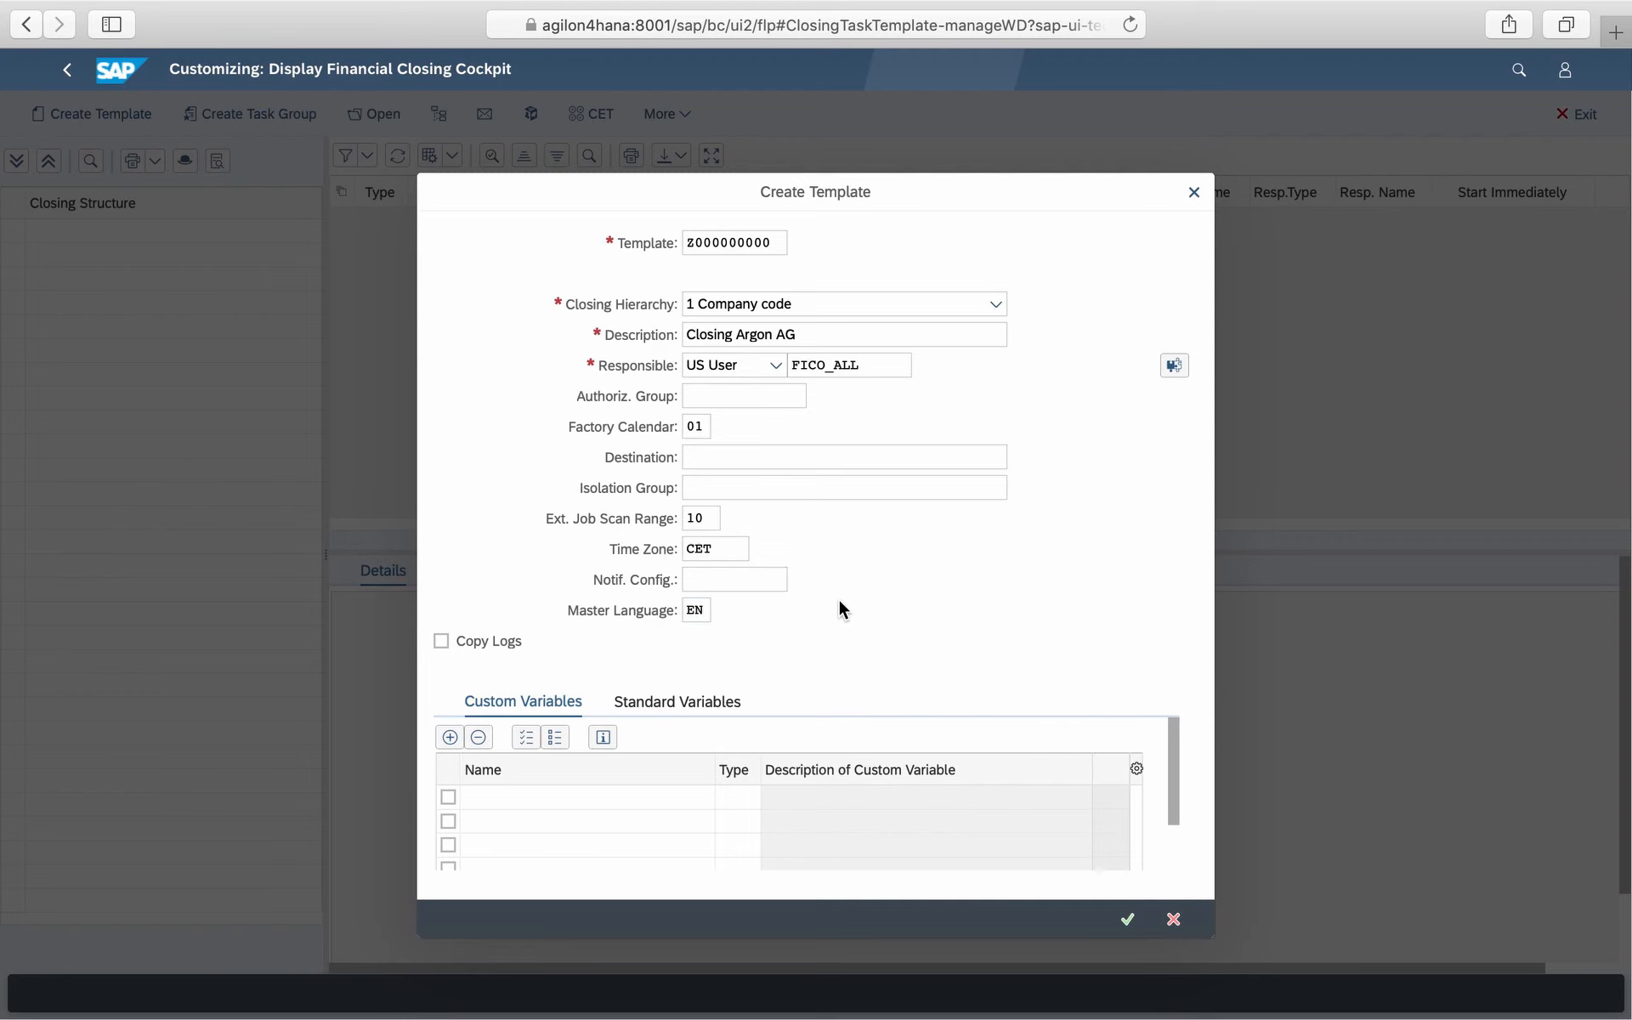
key("Return")
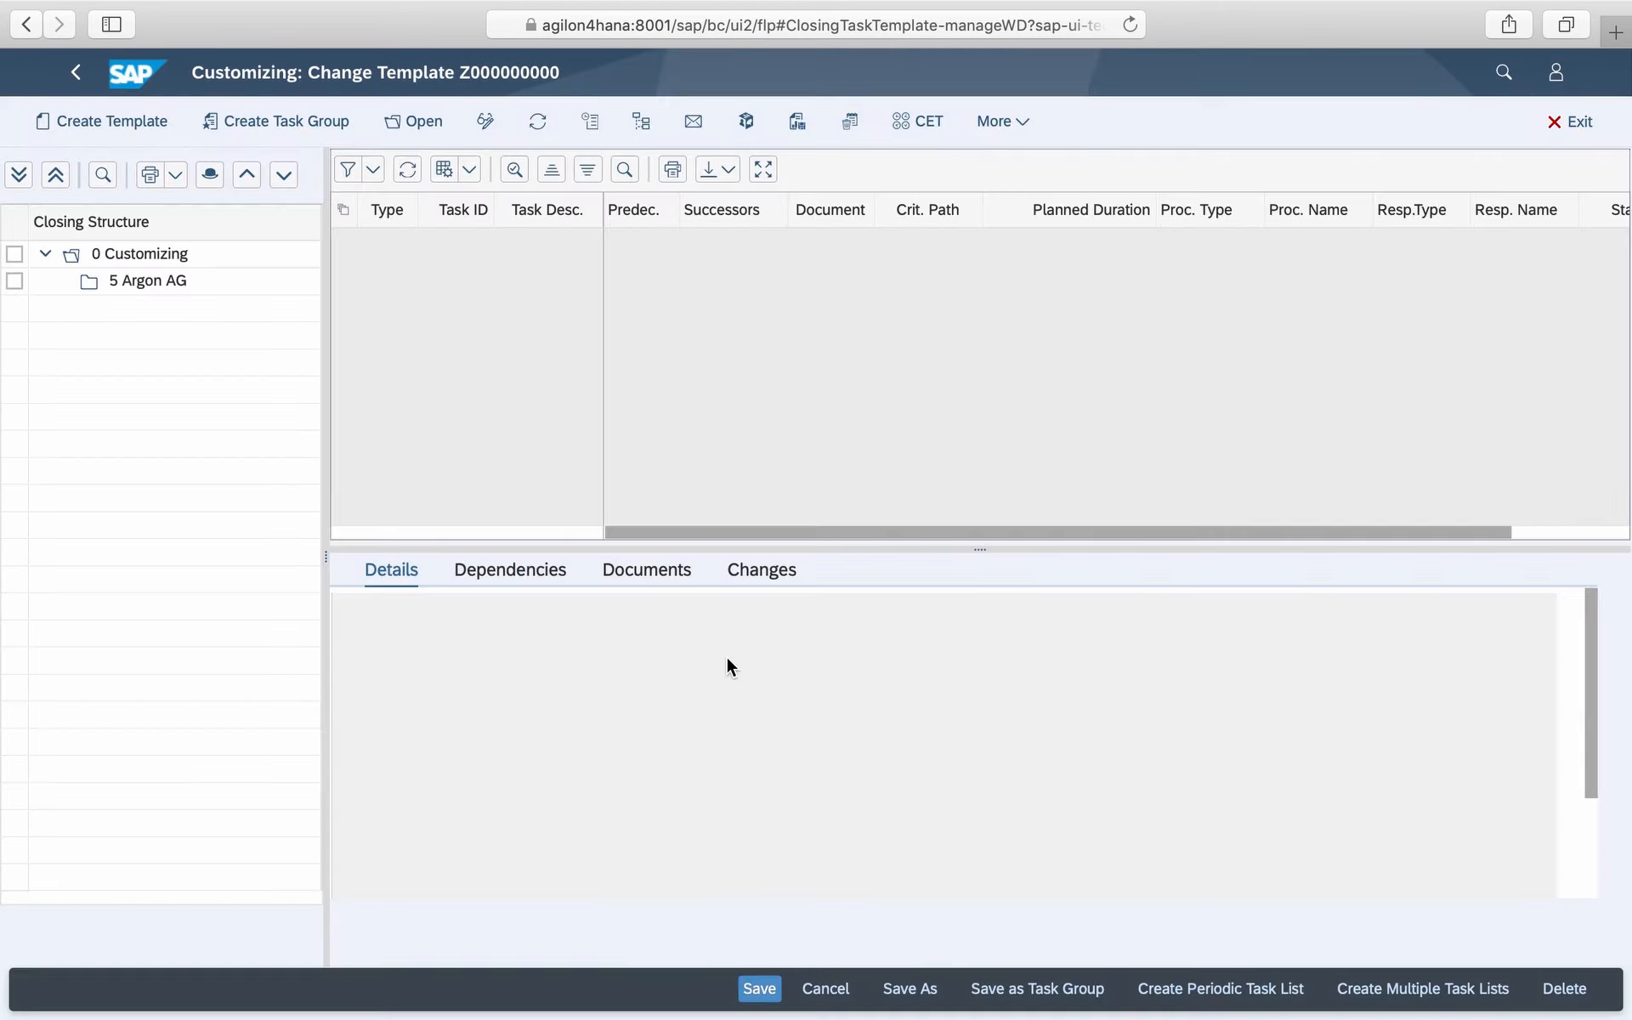
- Create a task group with ID Z01 for the Argon AG folder
left_click(198, 293)
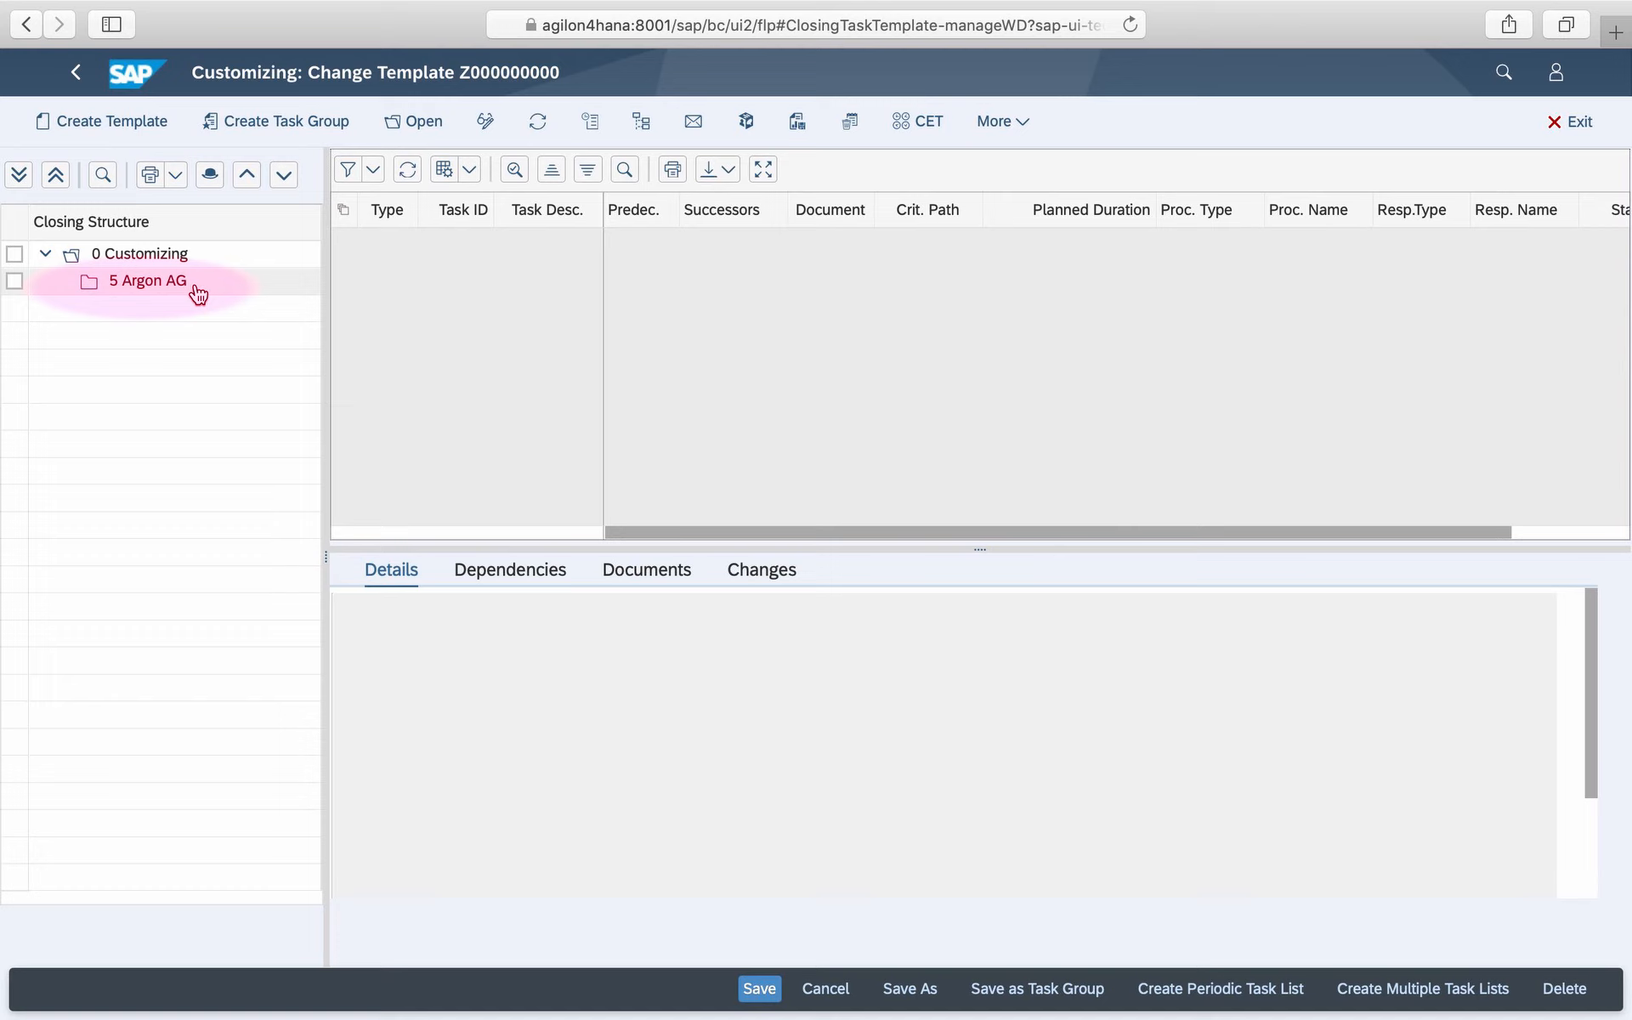
right_click(158, 291)
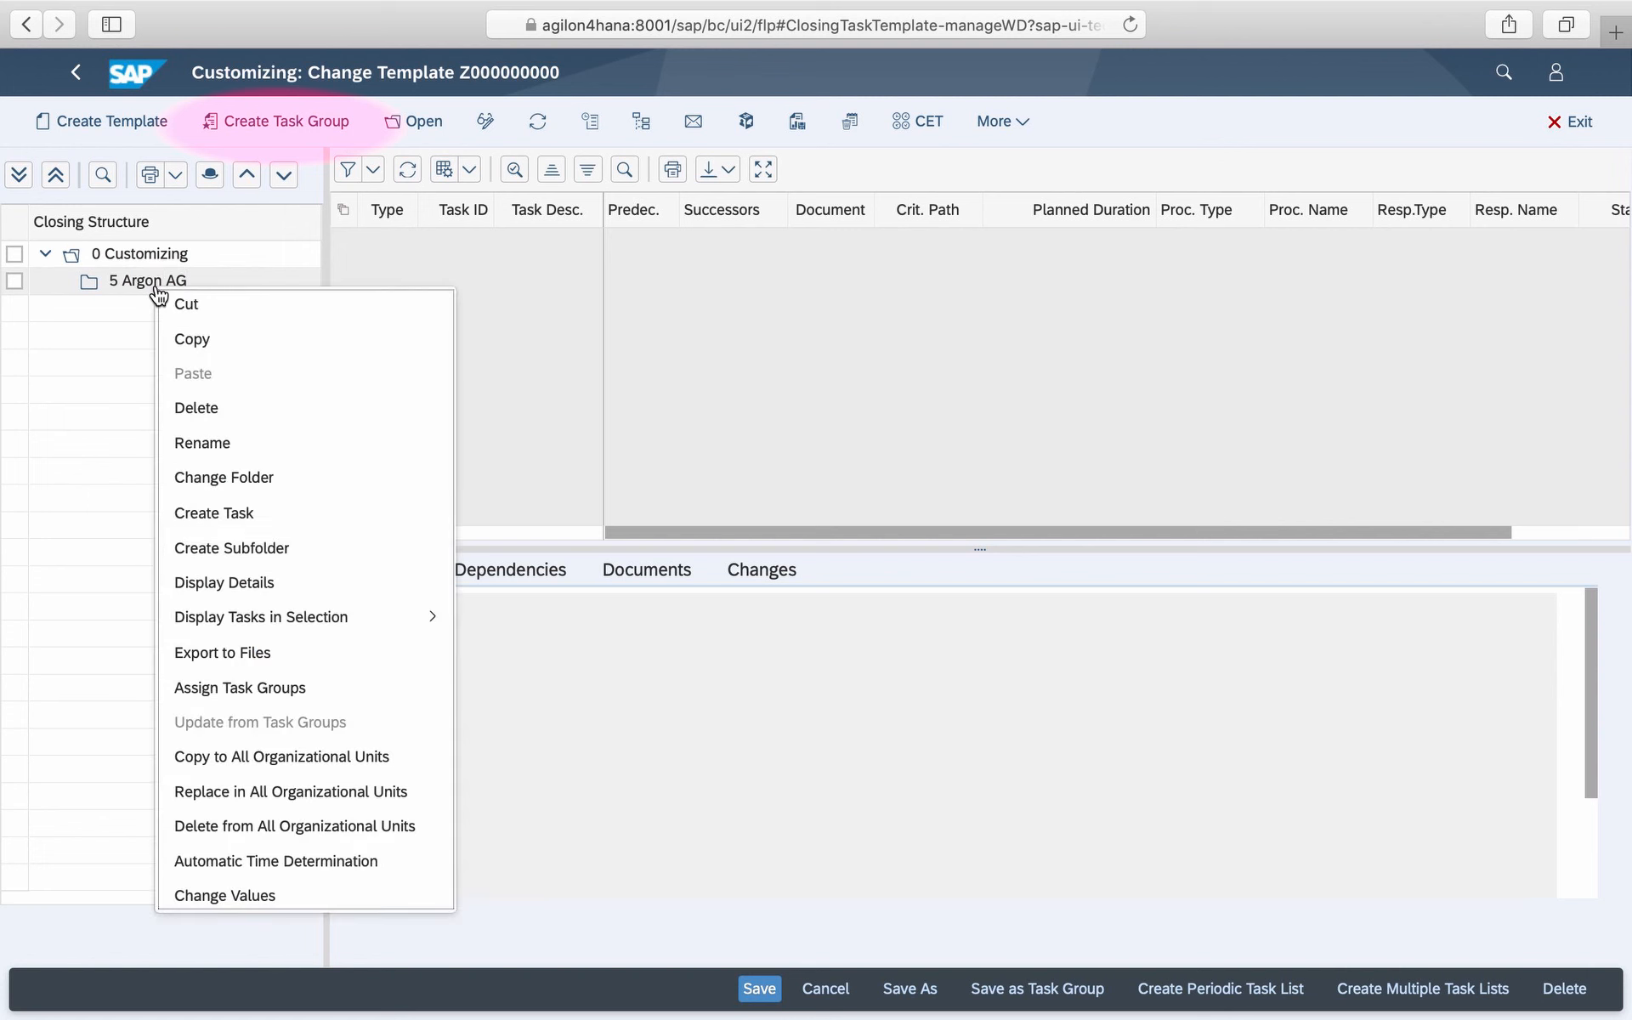
left_click(268, 121)
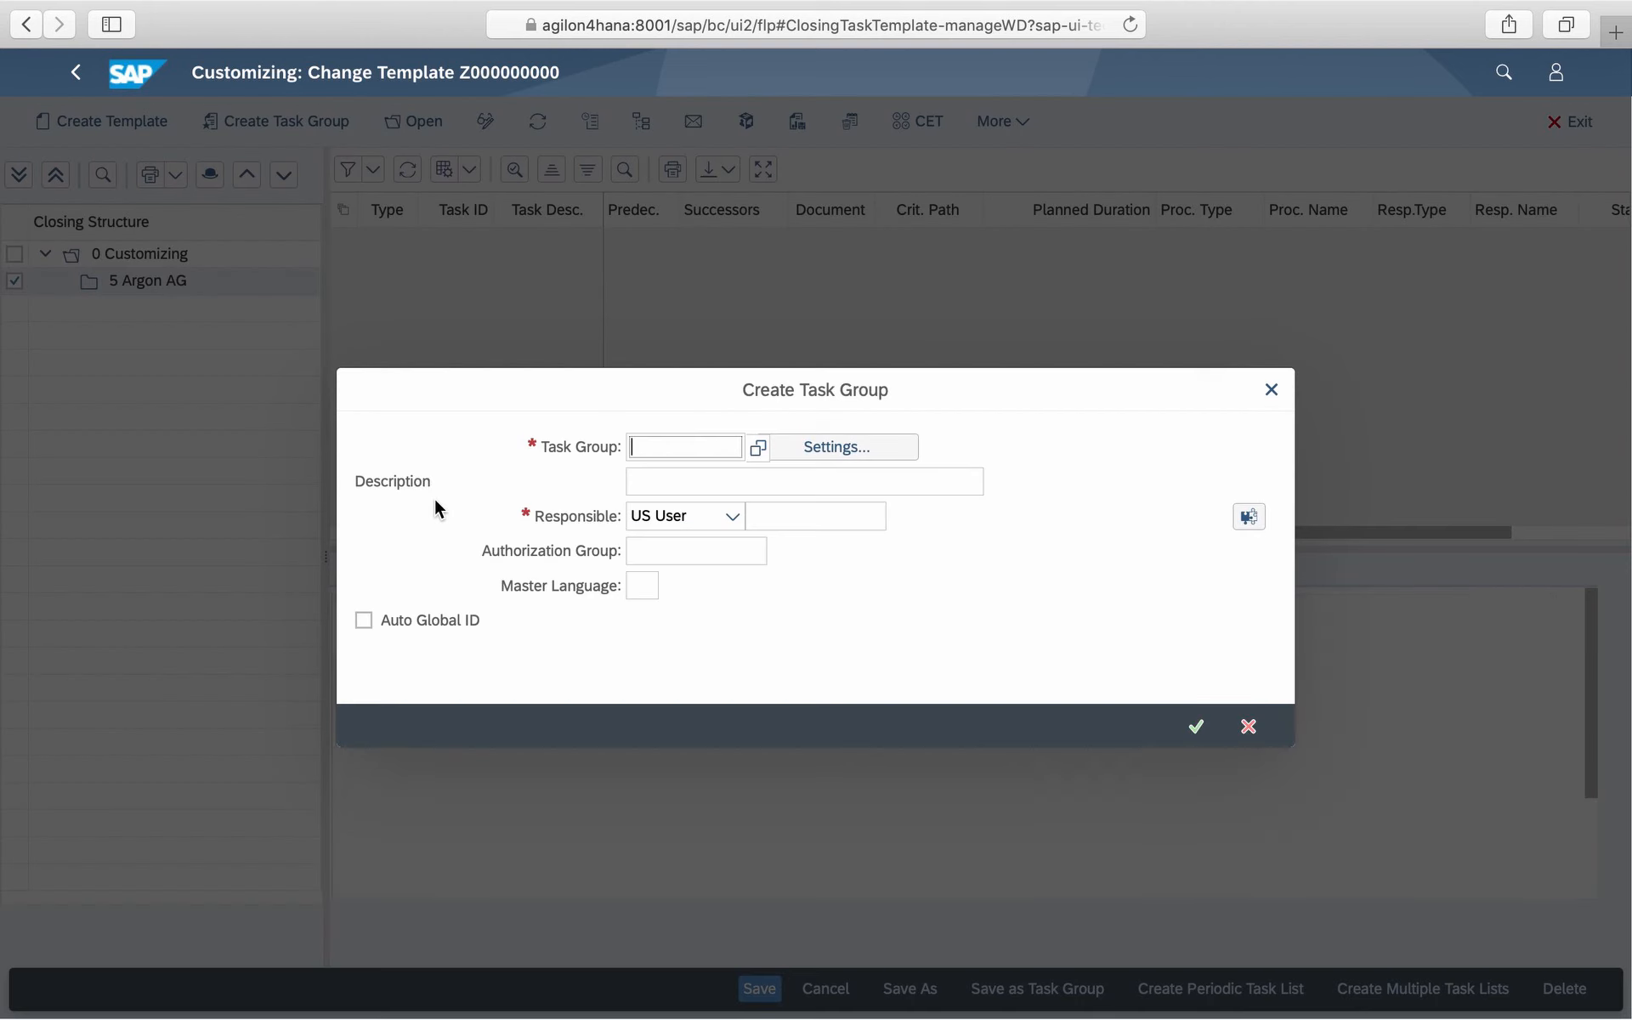
type("Z01")
key("Tab")
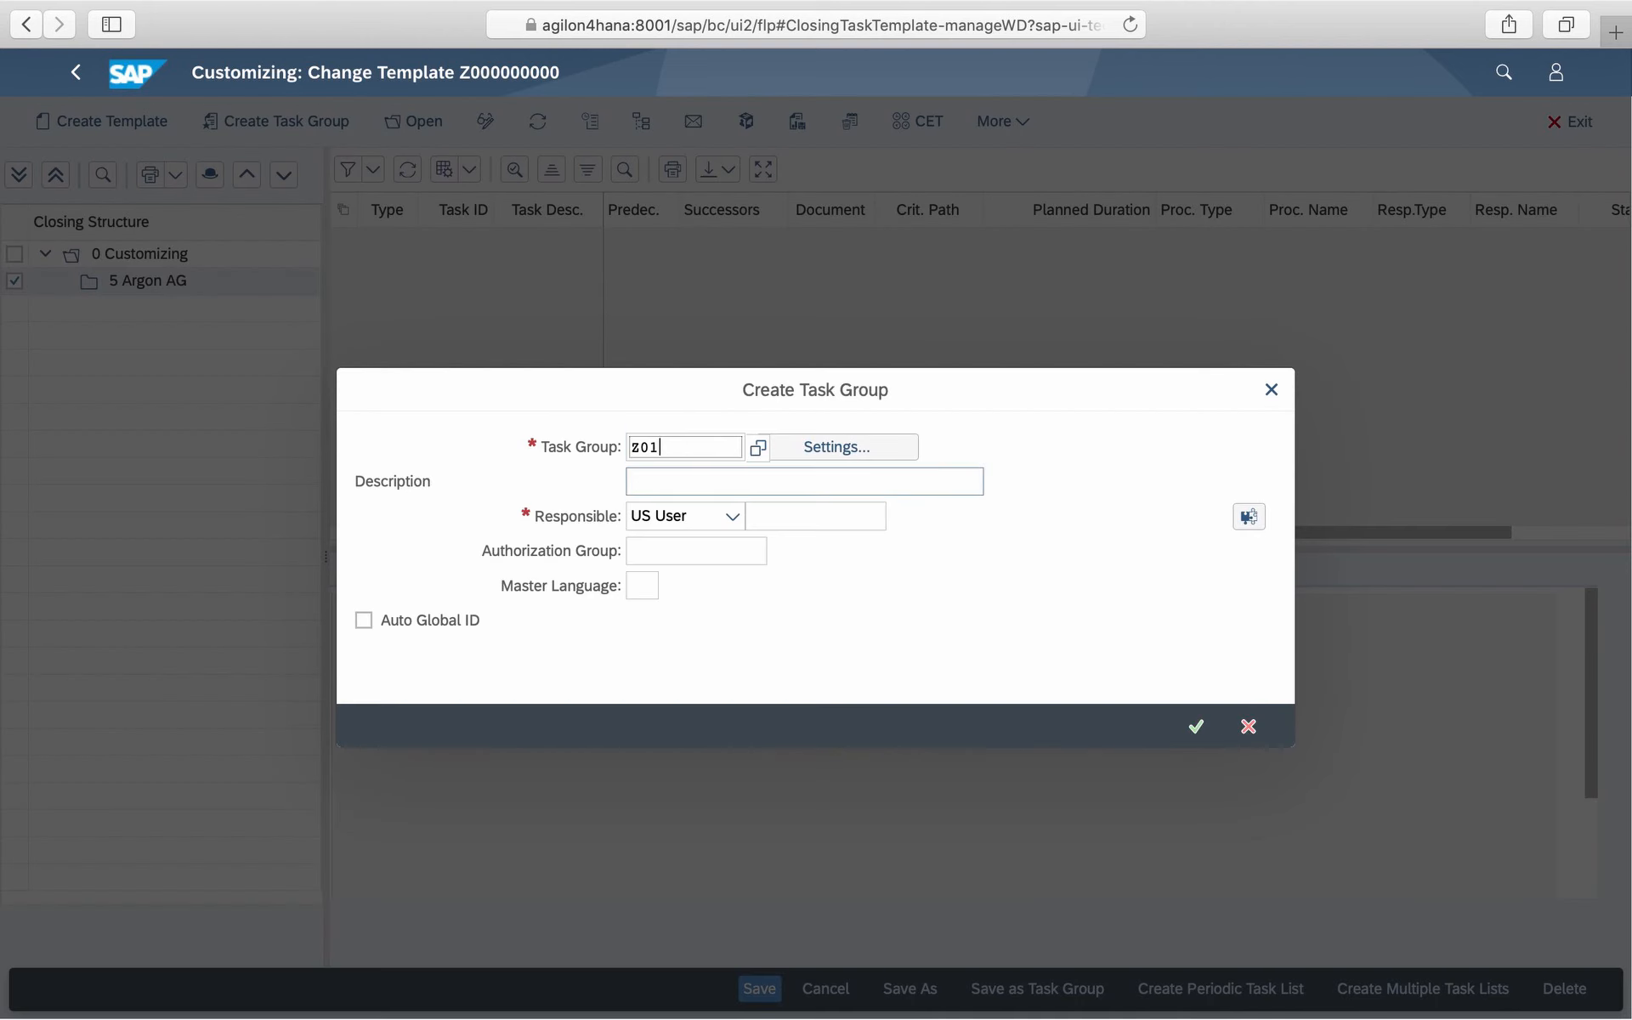
- Describe task group Z01 as Product Costing and Material Led, assign responsible FICO_ALL, and confirm it
type("Product Costing and Material Led")
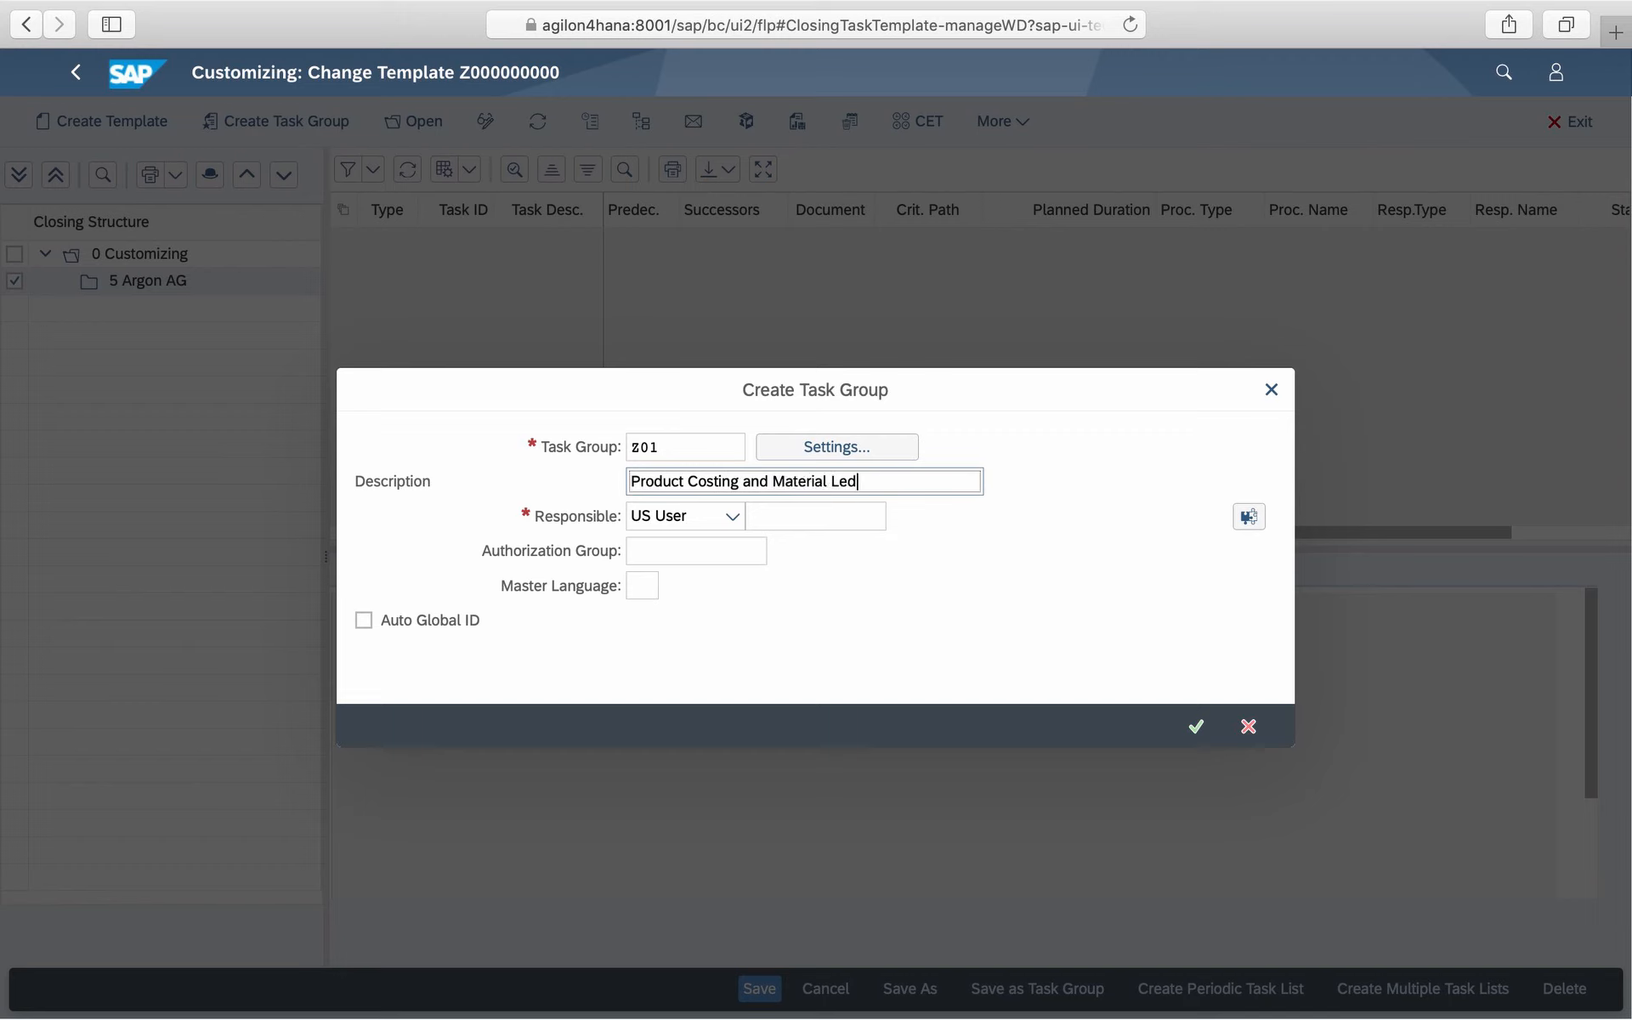
key("Tab")
type("FICO_ALL")
left_click(1061, 477)
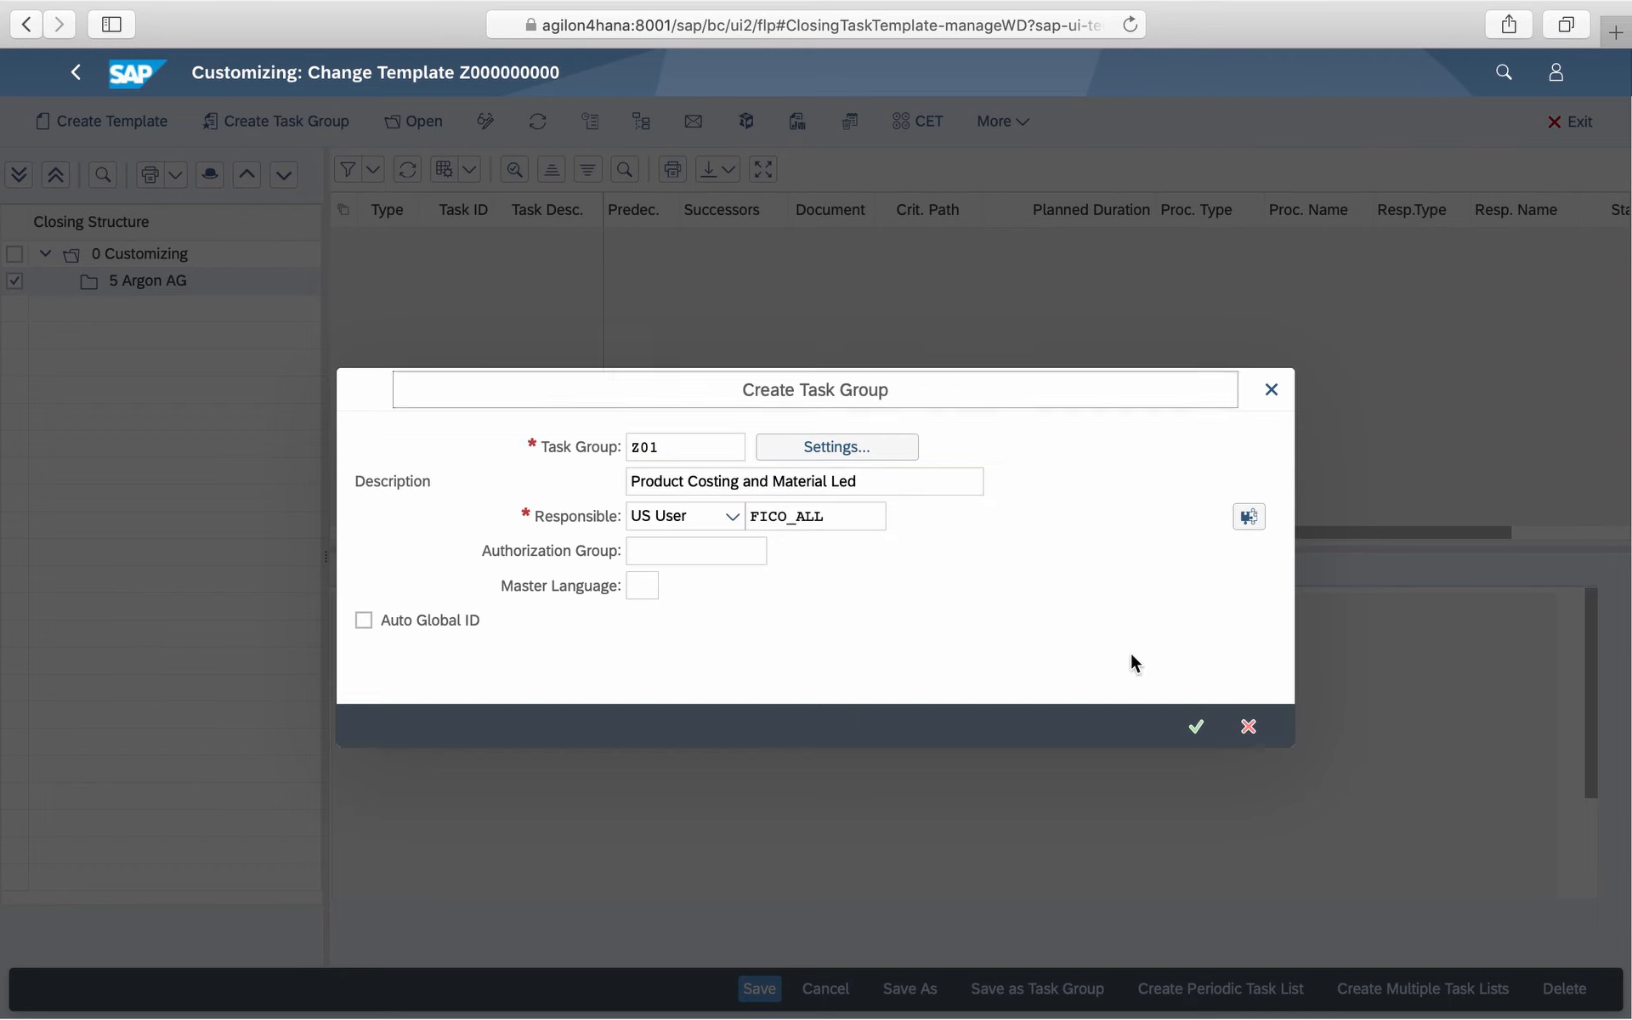
left_click(1194, 726)
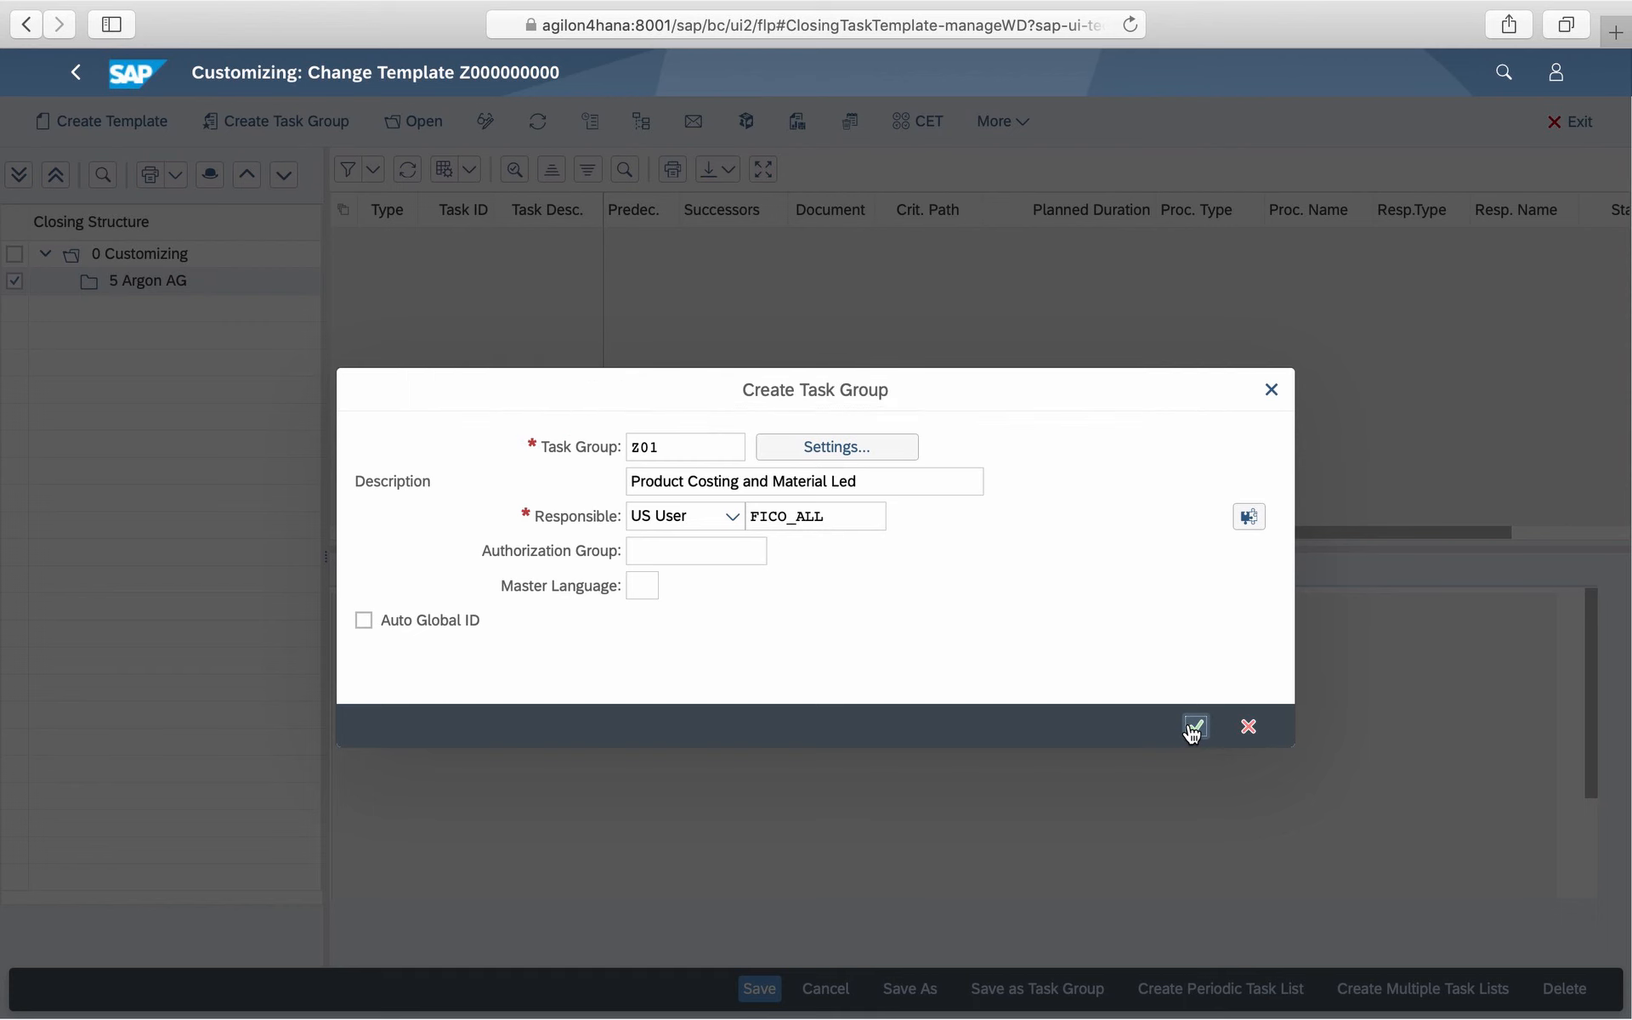
left_click(823, 680)
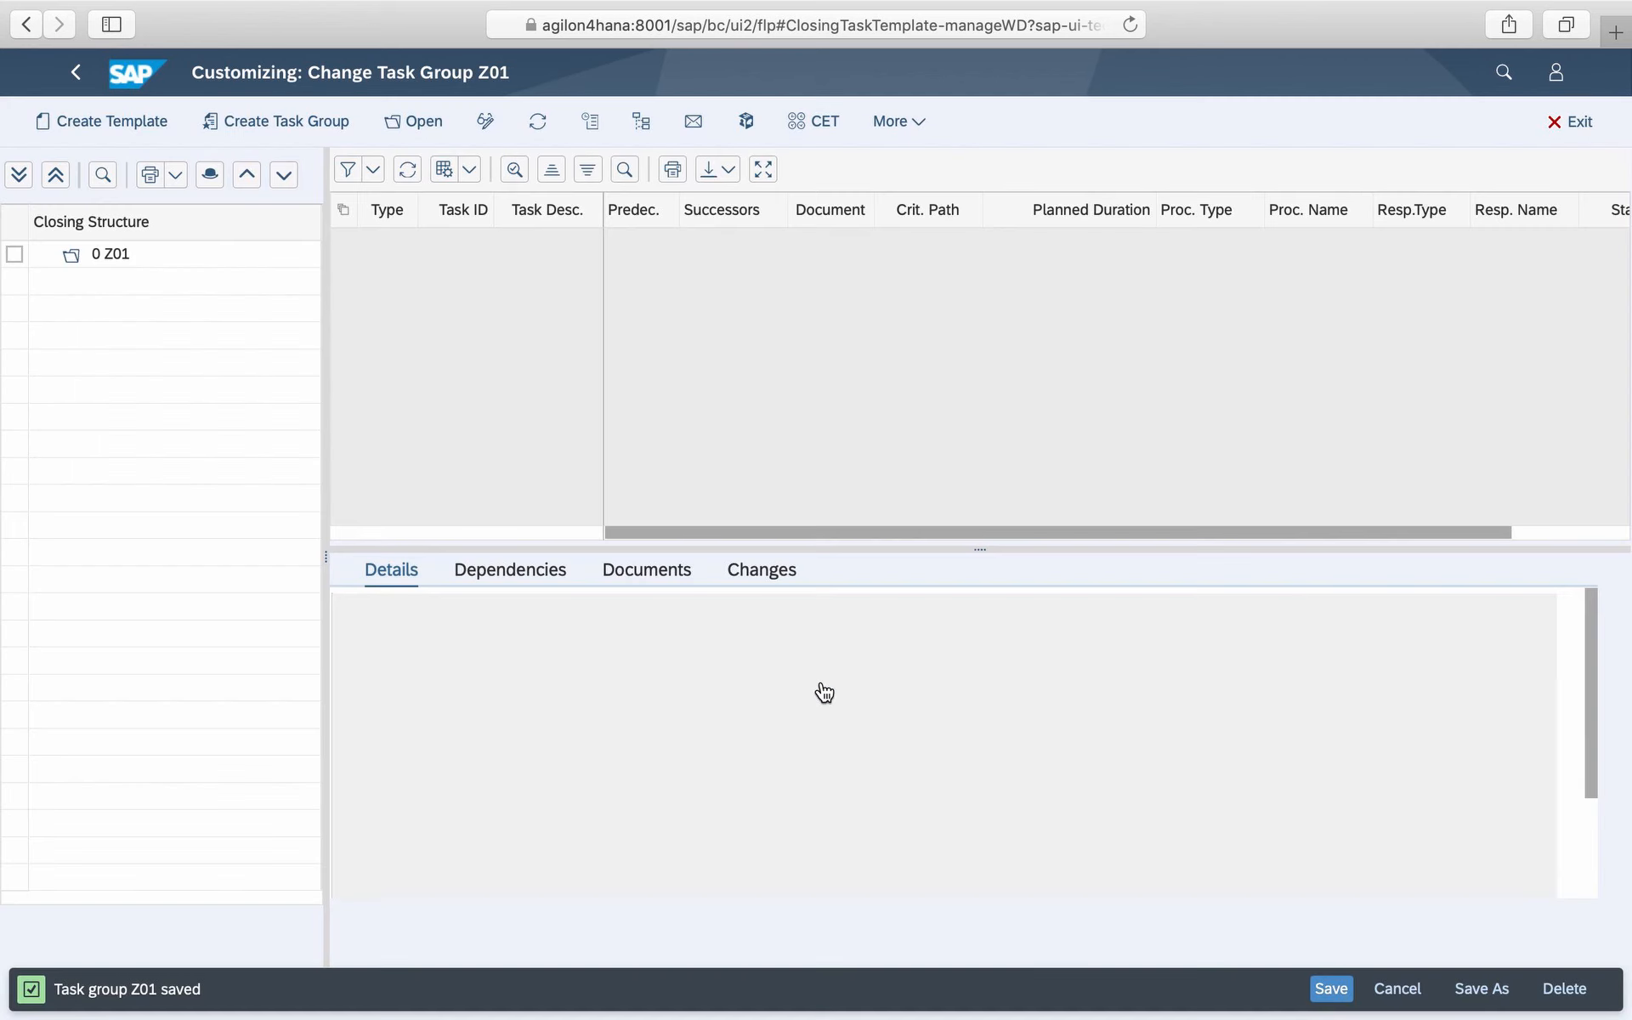
- Create a task in group Z01 described Variance calculation with responsible user FICO_ALL
right_click(134, 270)
left_click(186, 473)
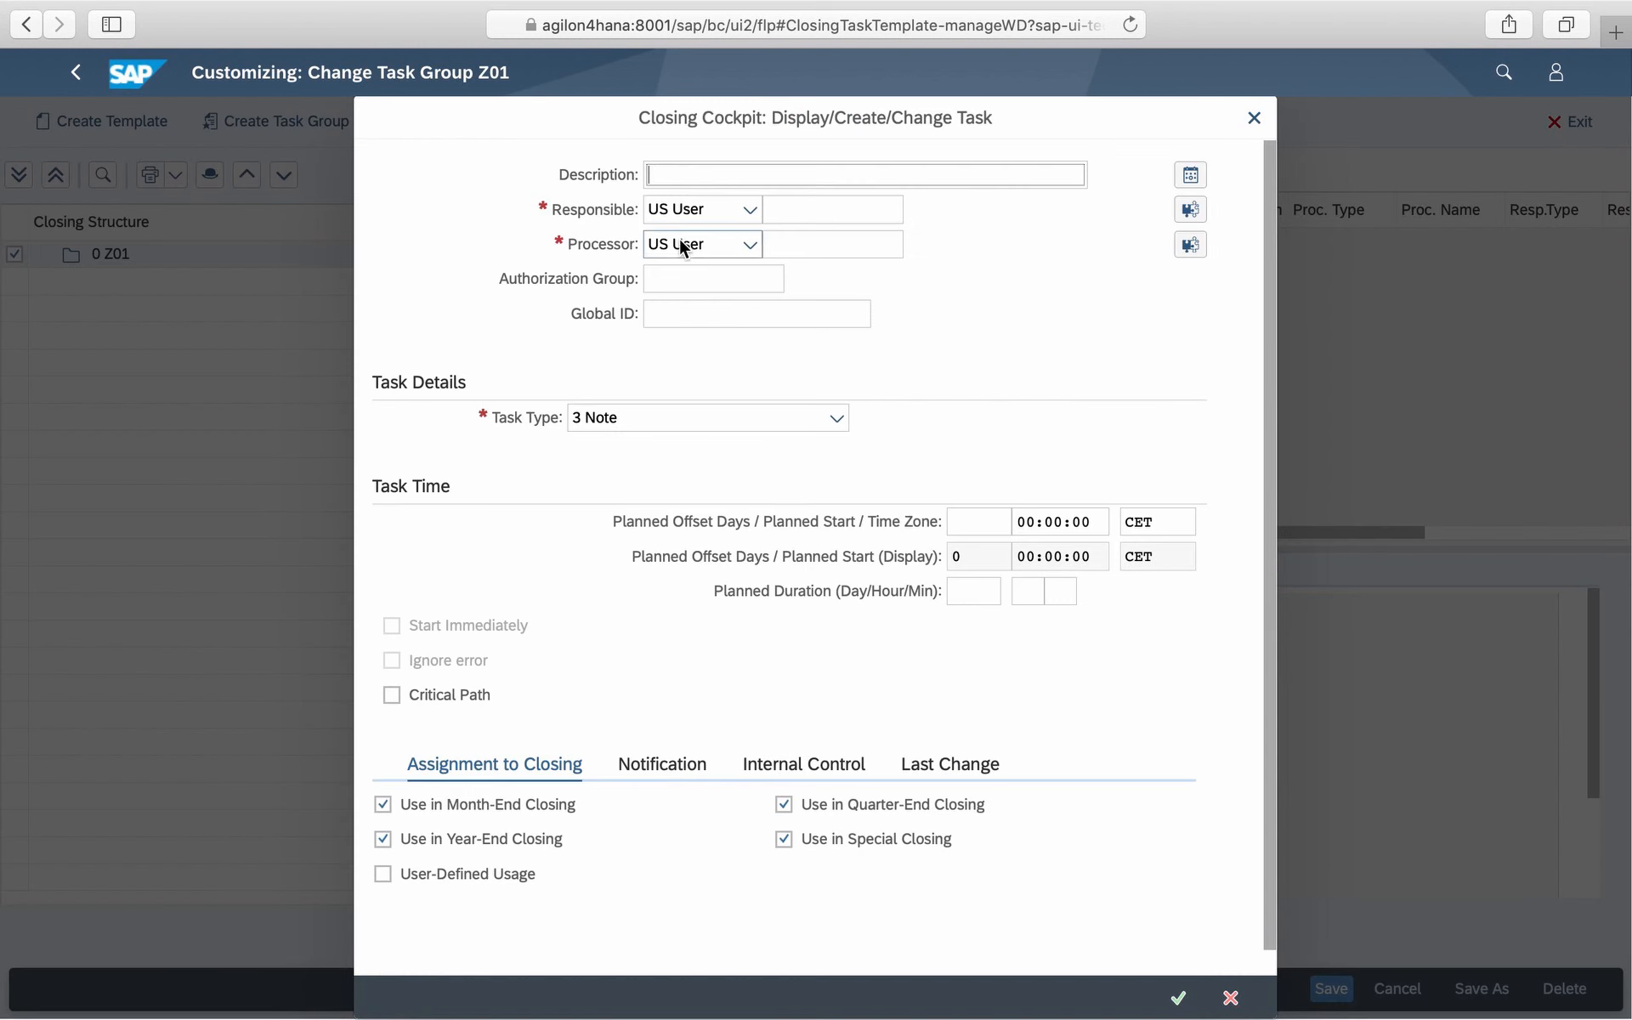
left_click(759, 177)
left_click(803, 204)
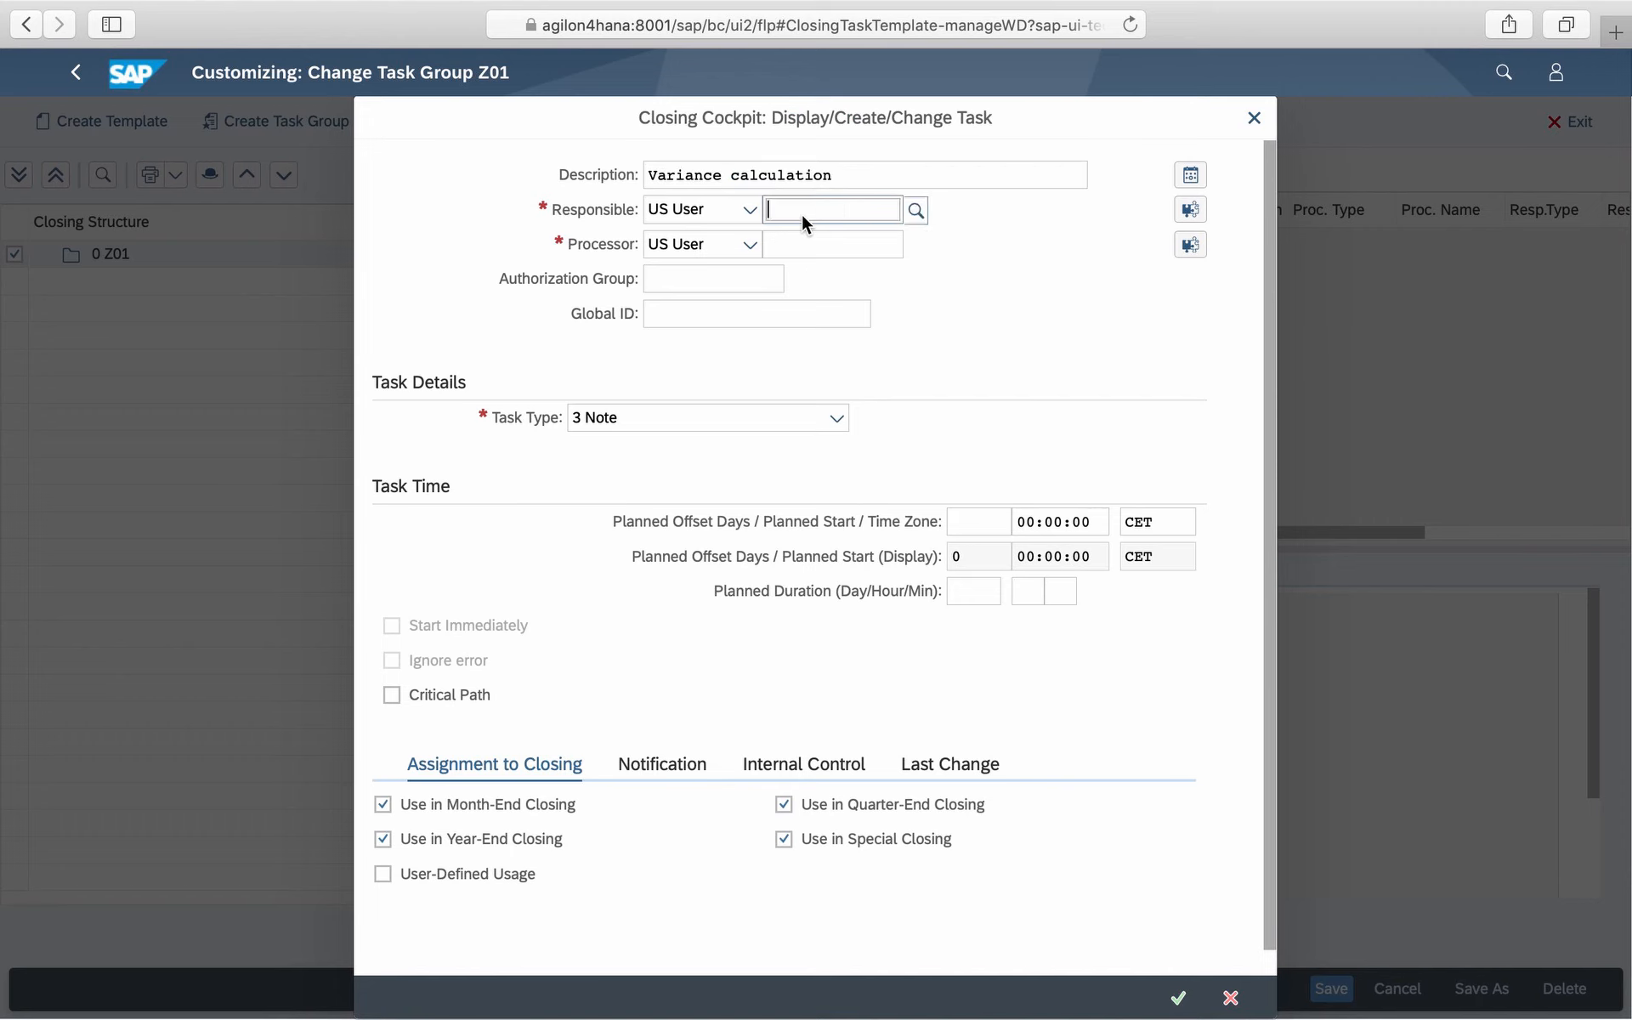
type("fico_all")
left_click(780, 357)
- Set the task's processor to FICO_ALL and its task type to 0 Job
left_click(835, 243)
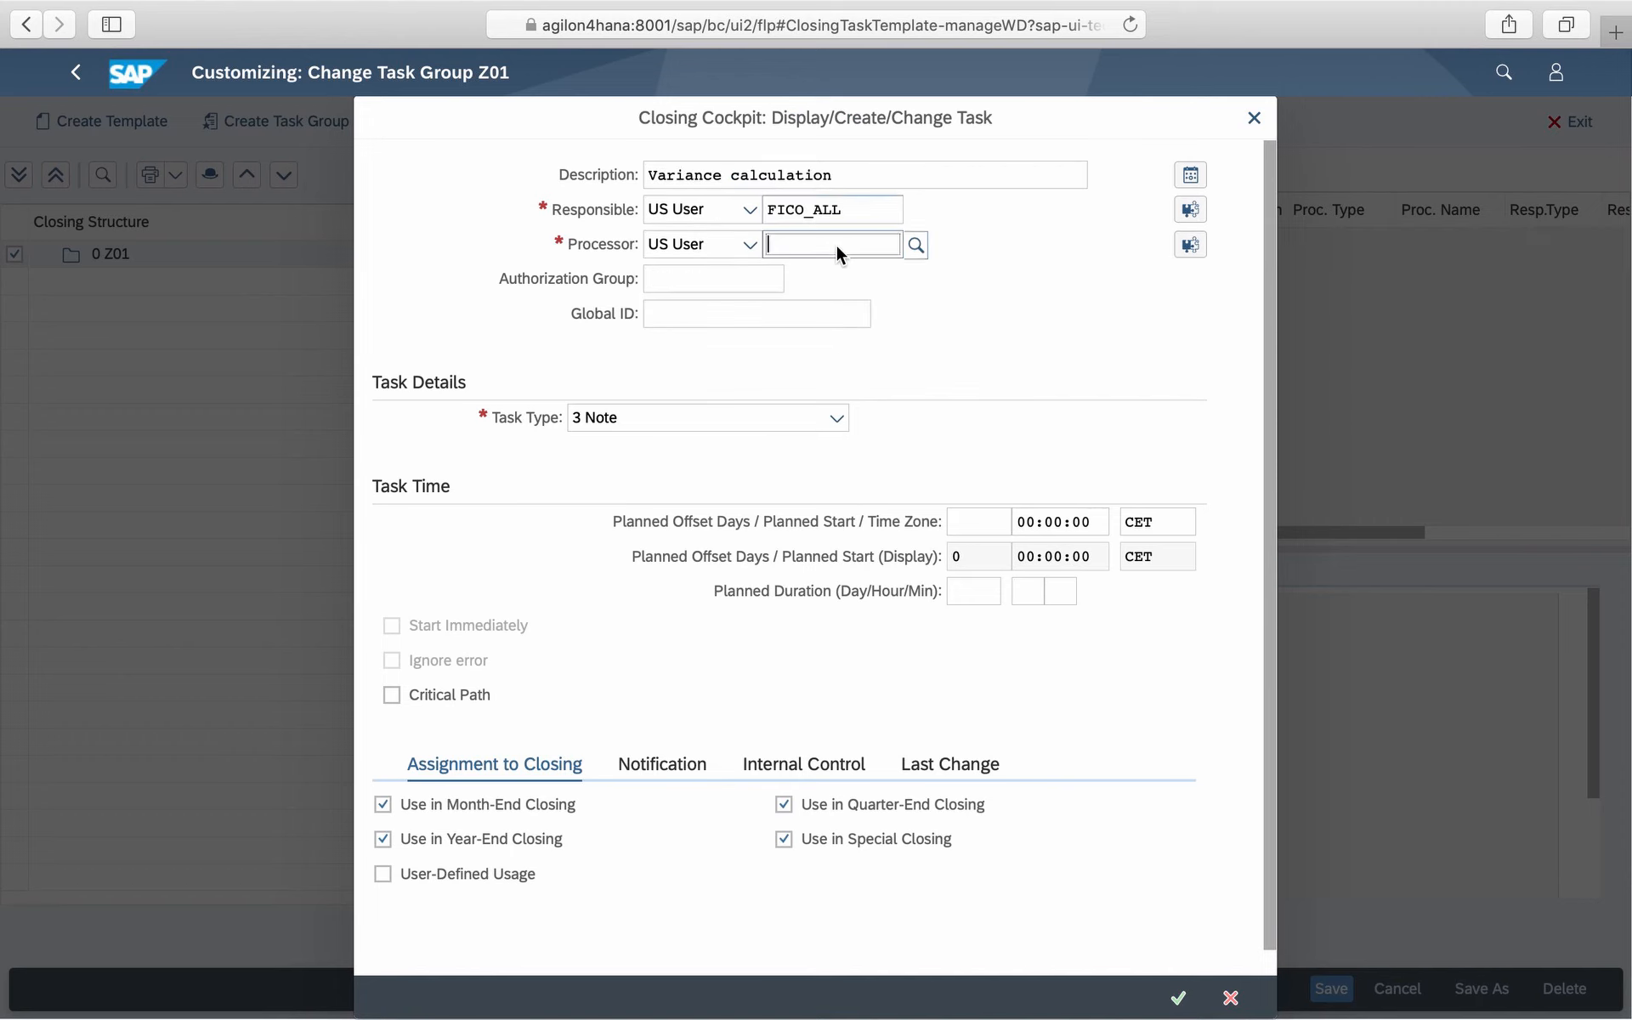
type("fico_all")
left_click(794, 395)
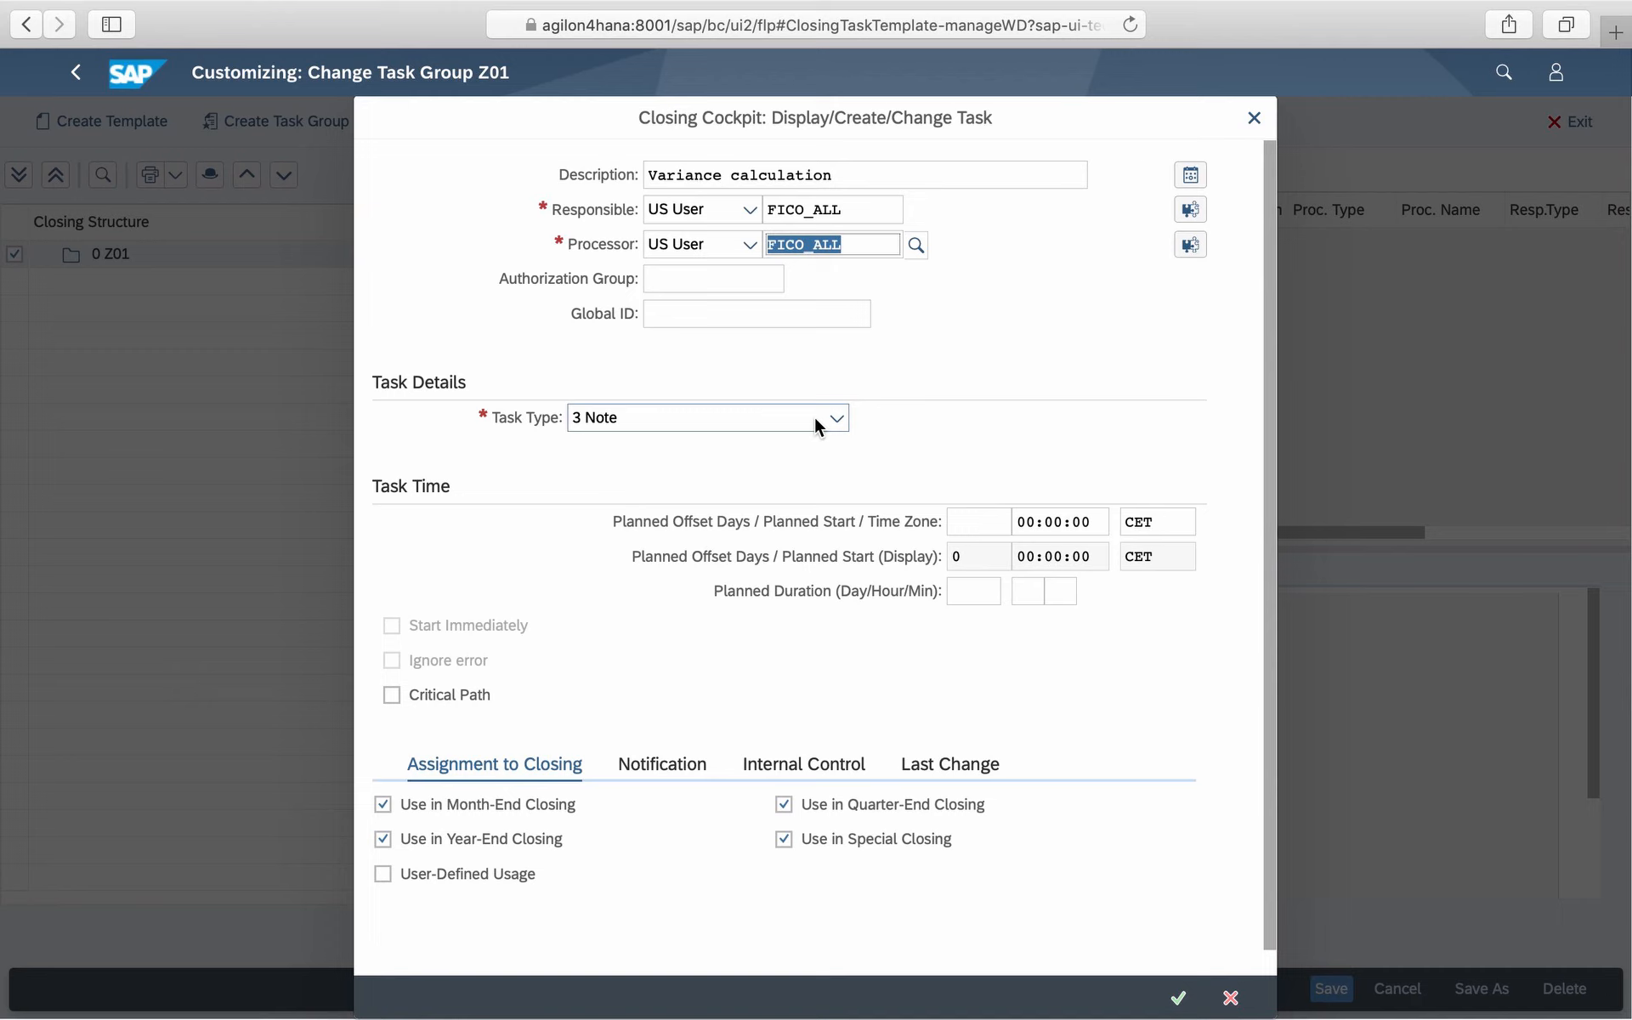
left_click(814, 417)
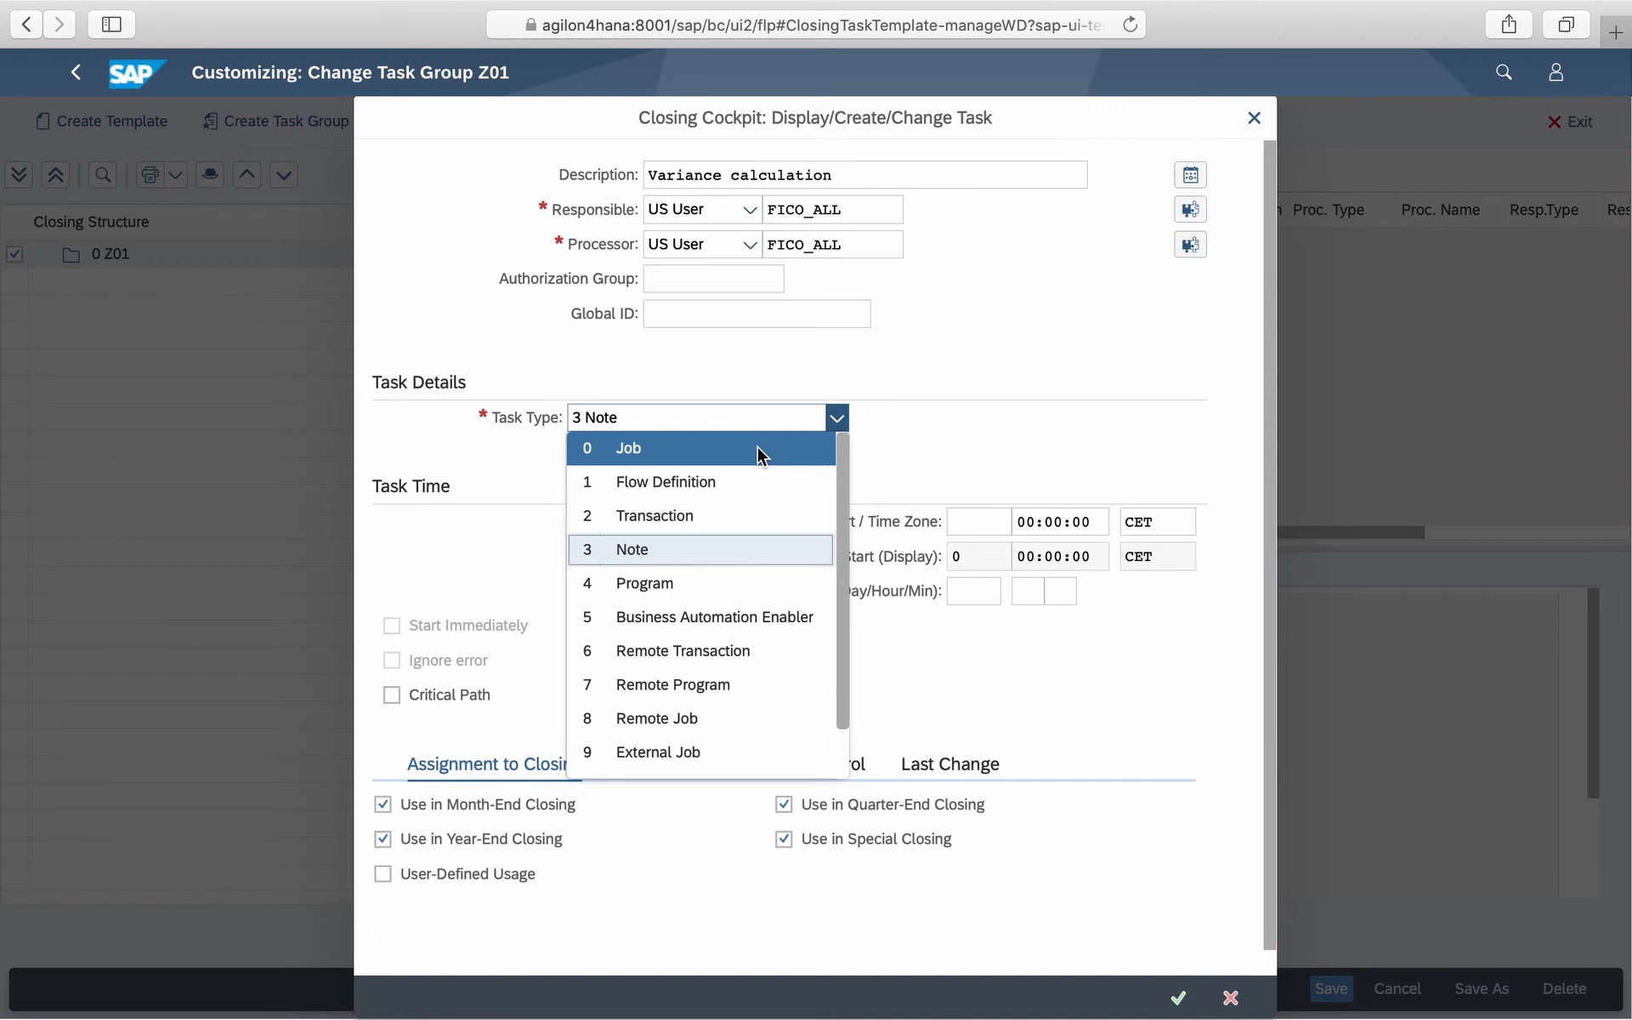
left_click(757, 448)
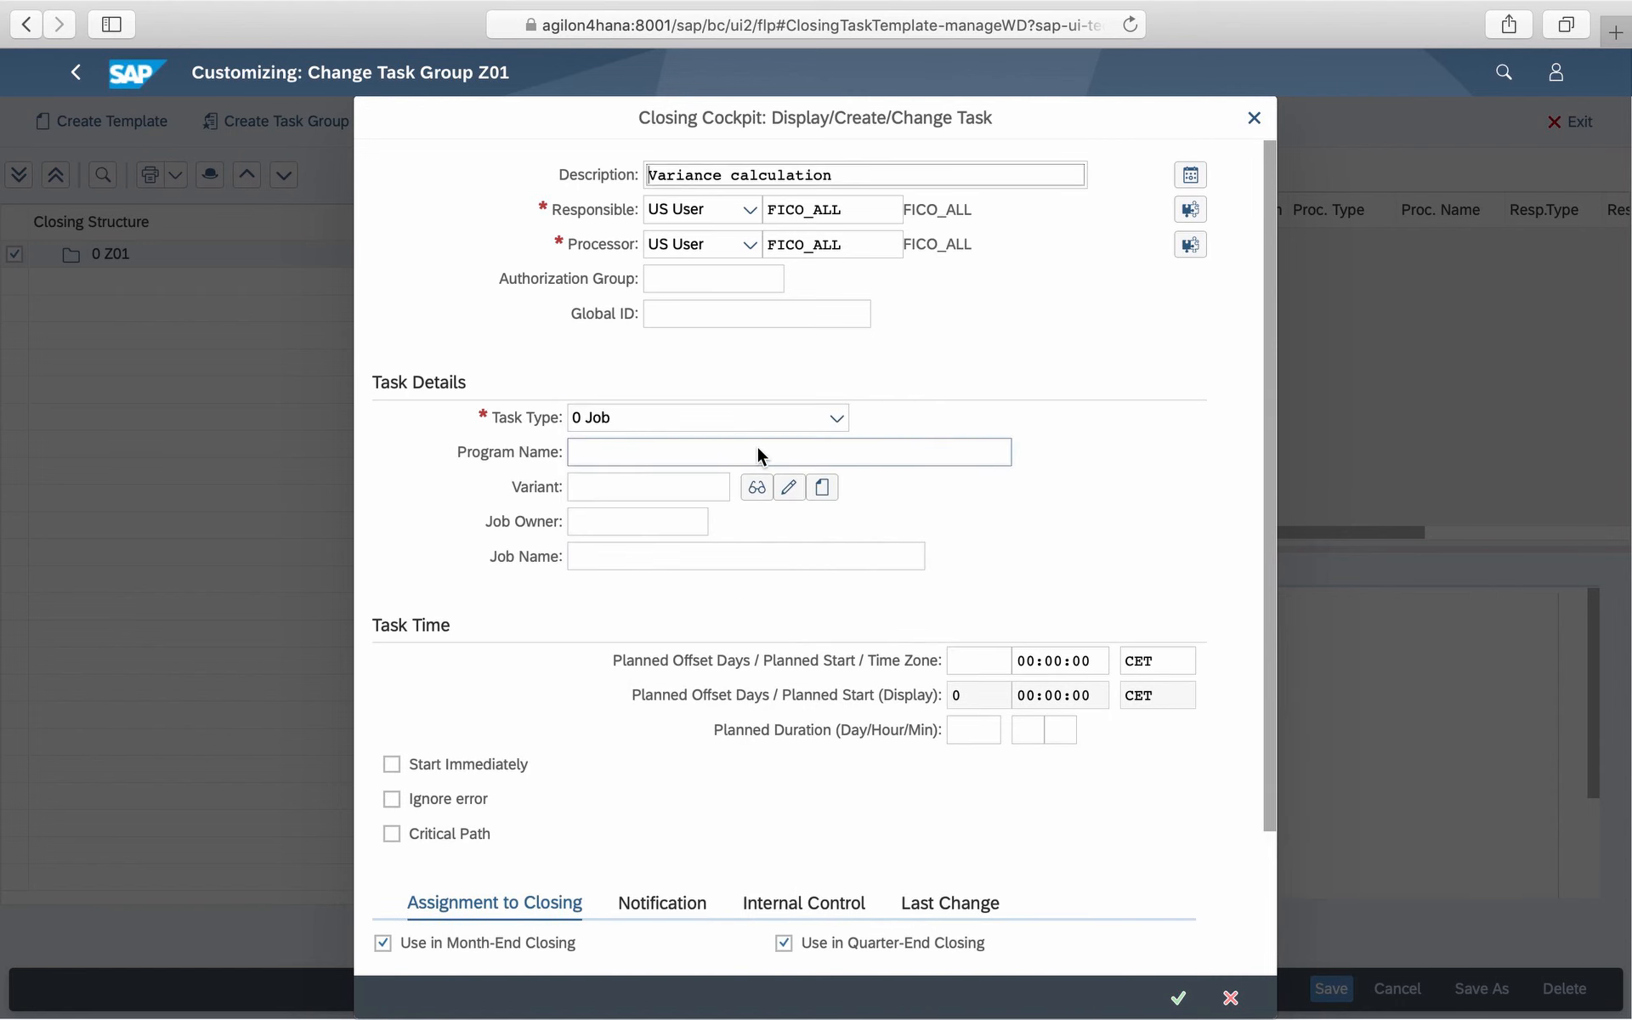
- Set the job's program name to RKKKS000 and variant to AGILON4HANA
left_click(675, 450)
type("rkkks")
left_click(672, 474)
left_click(673, 477)
type("ag")
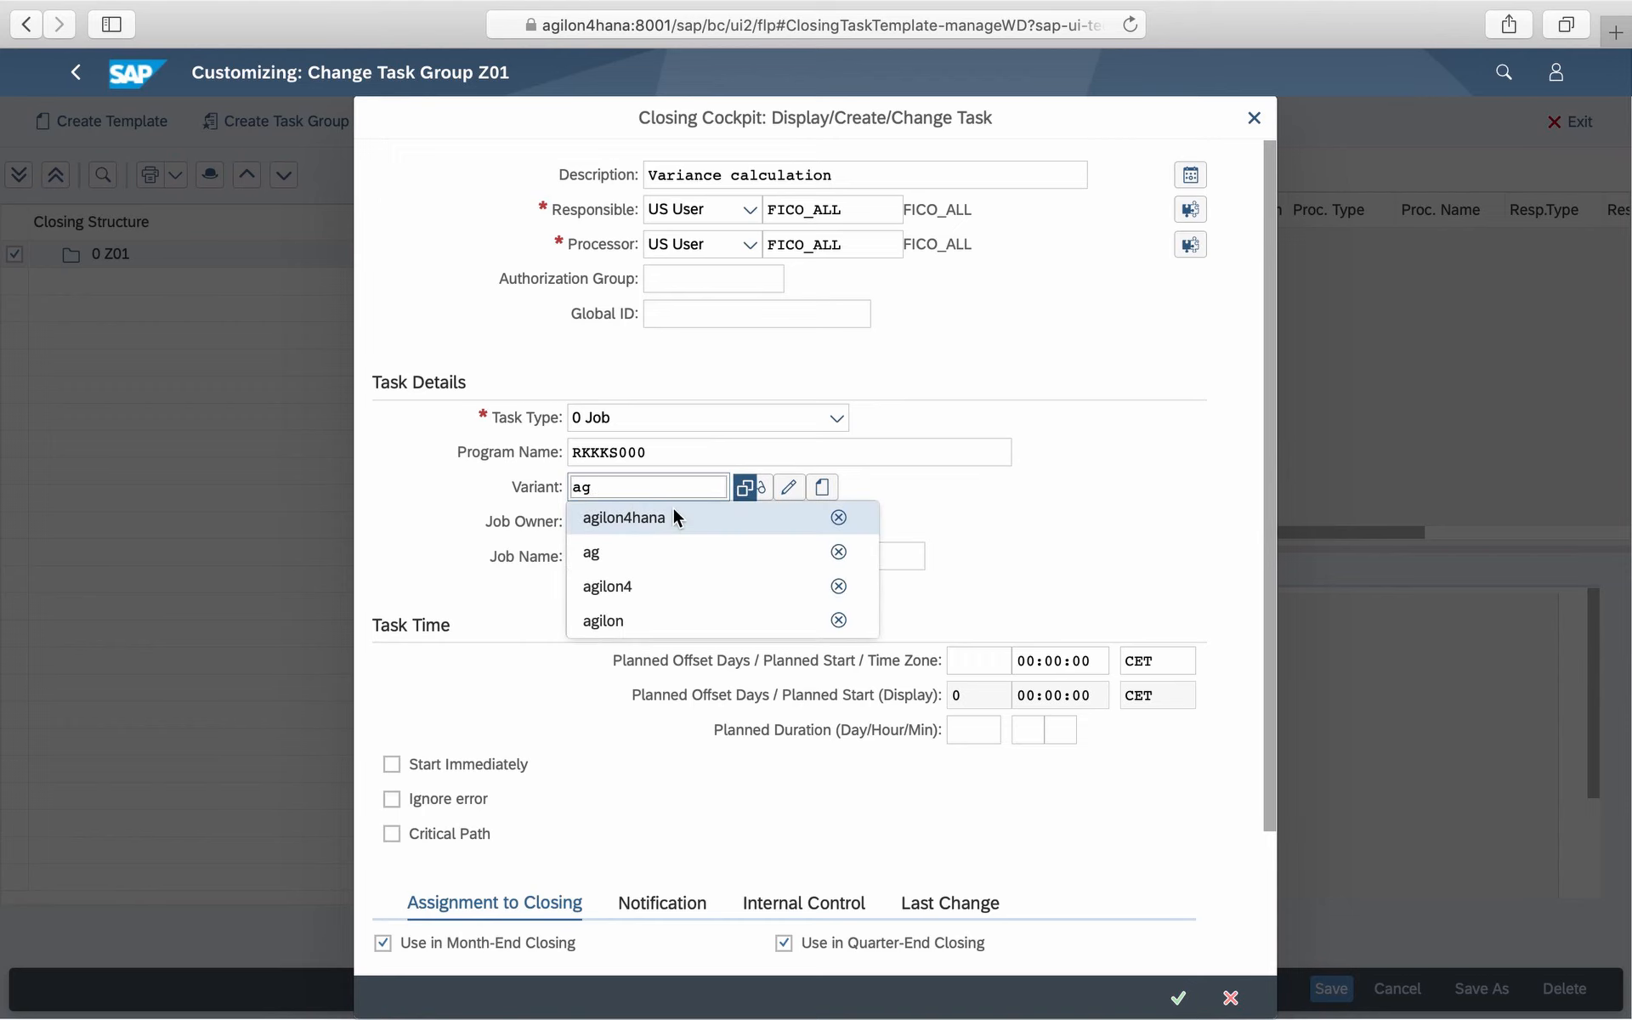
left_click(672, 513)
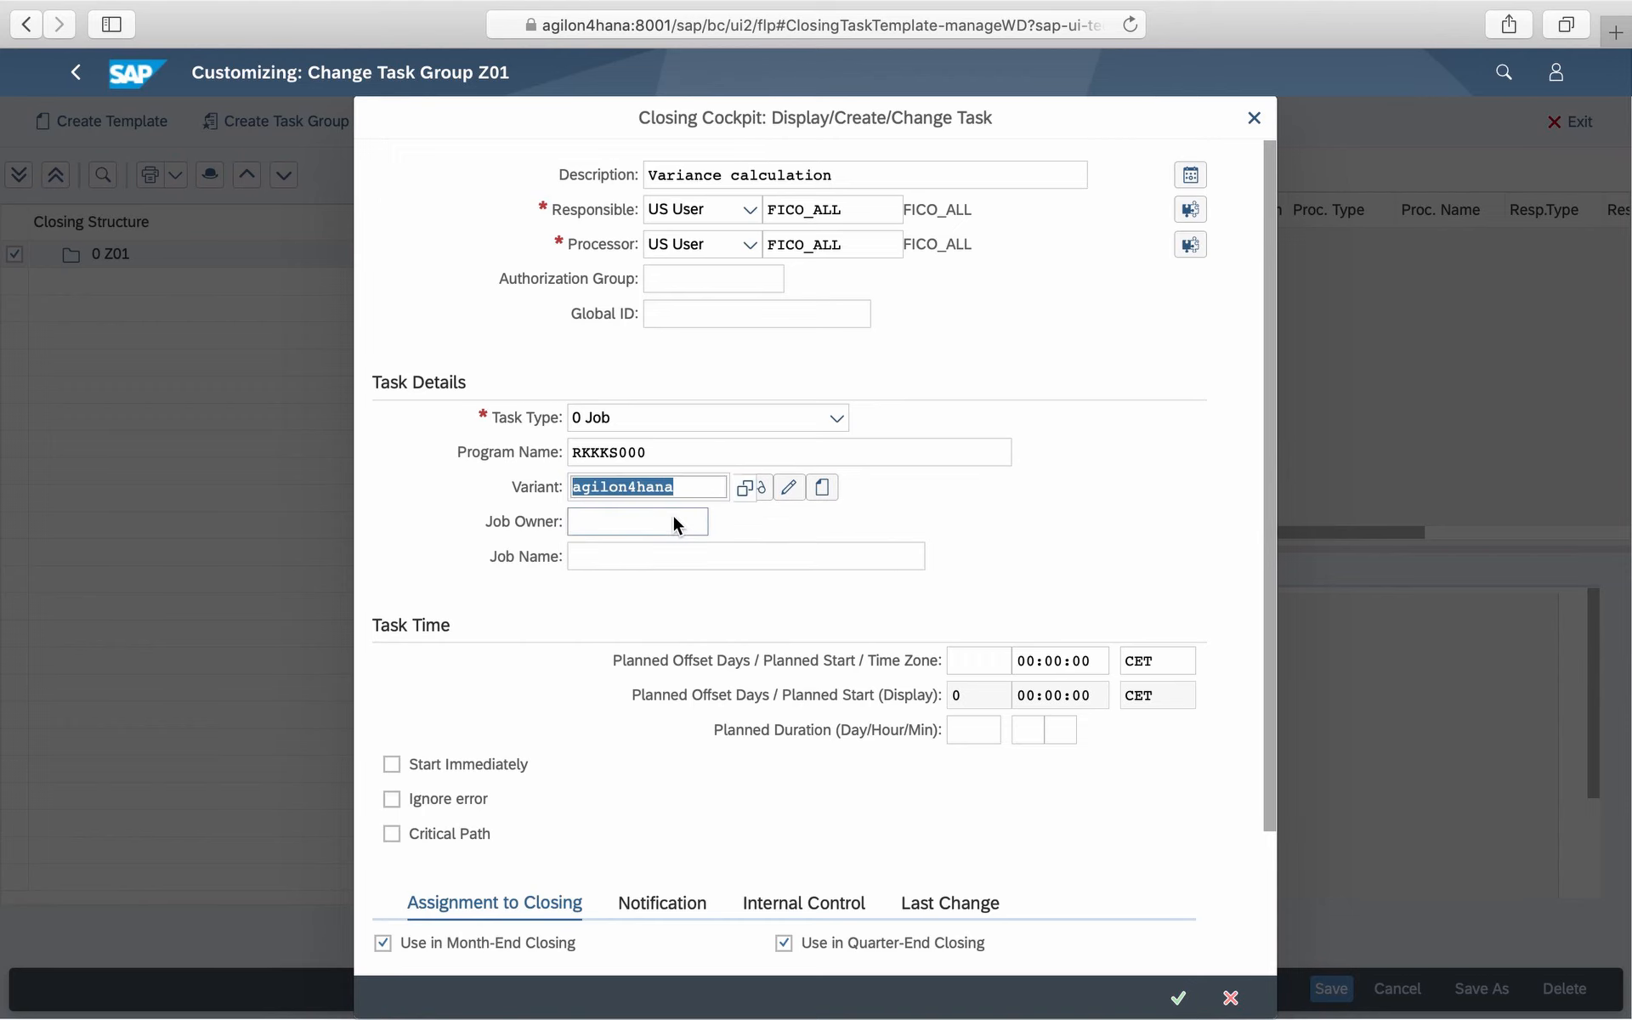
left_click(758, 490)
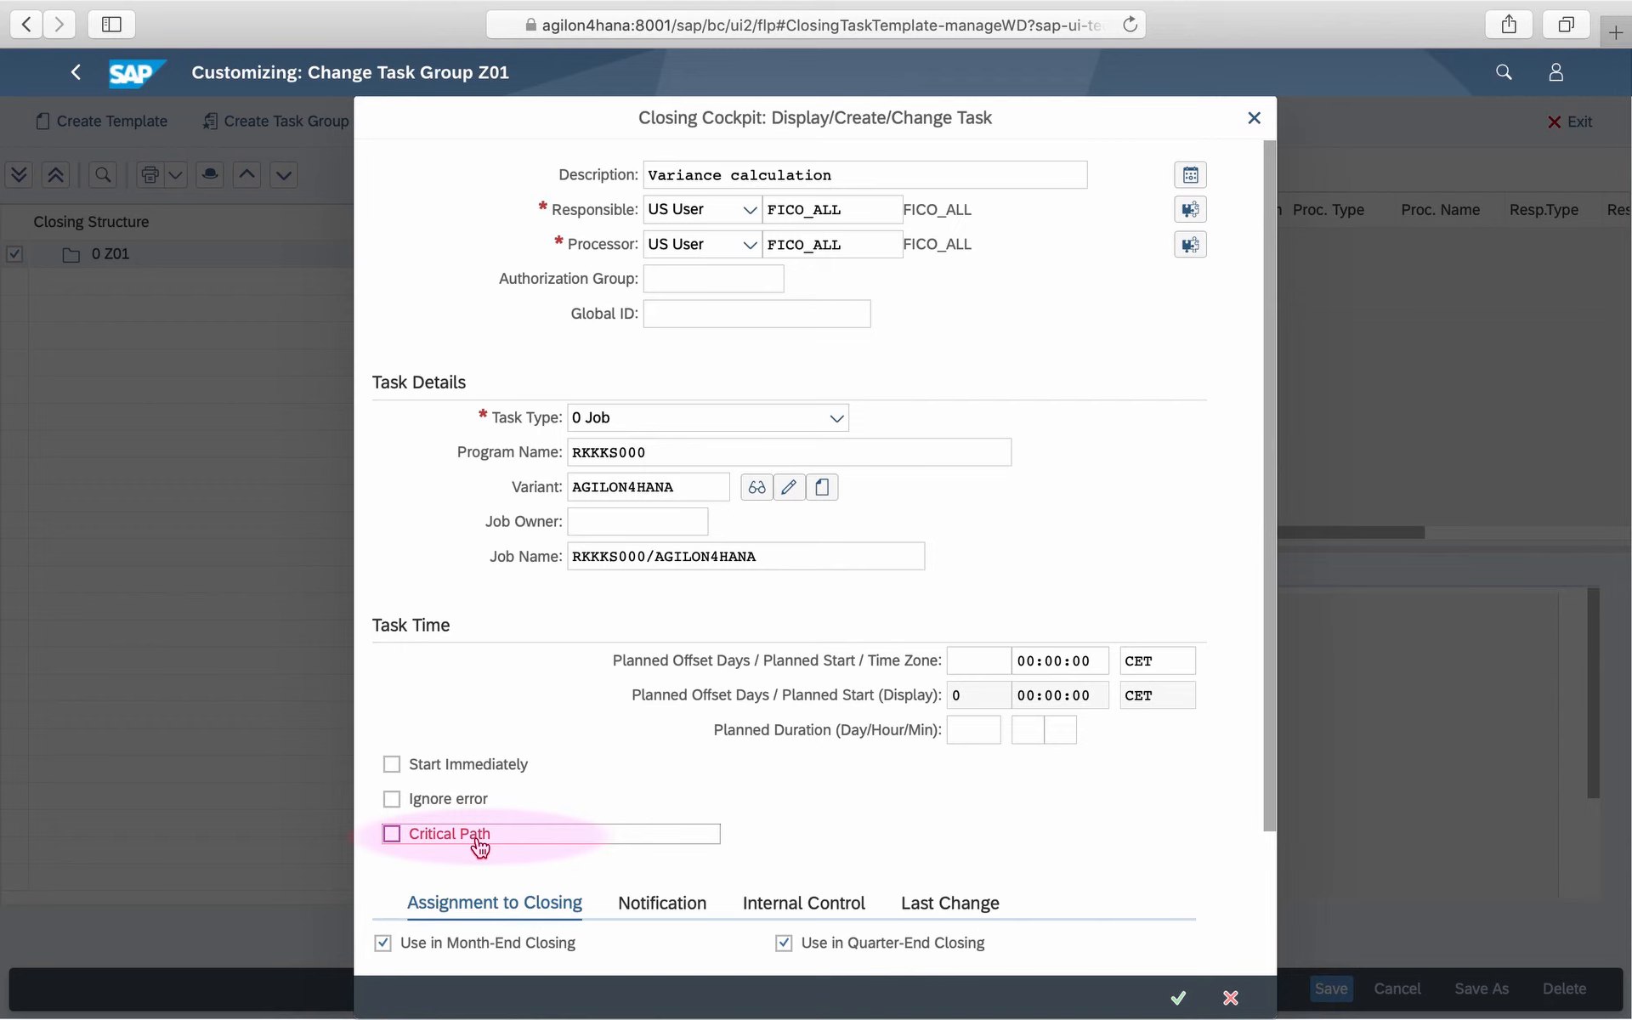
- Mark the Variance calculation task as on the critical path and save it
left_click(479, 841)
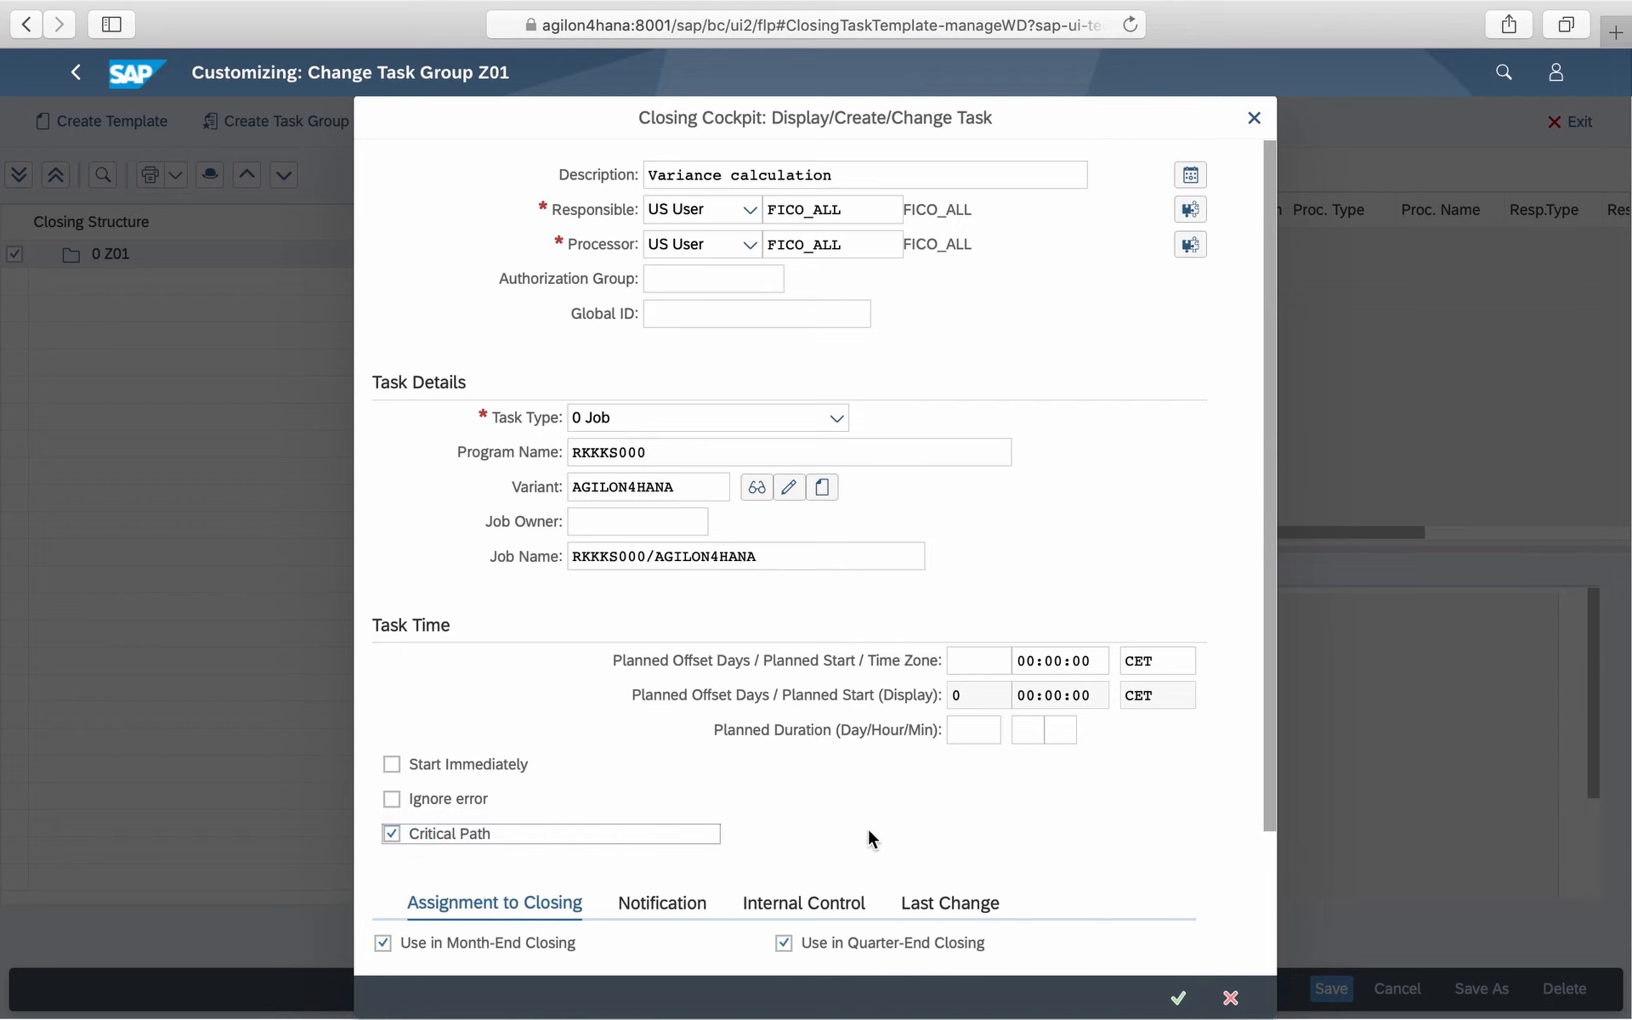
scroll(869, 830, "down", 4)
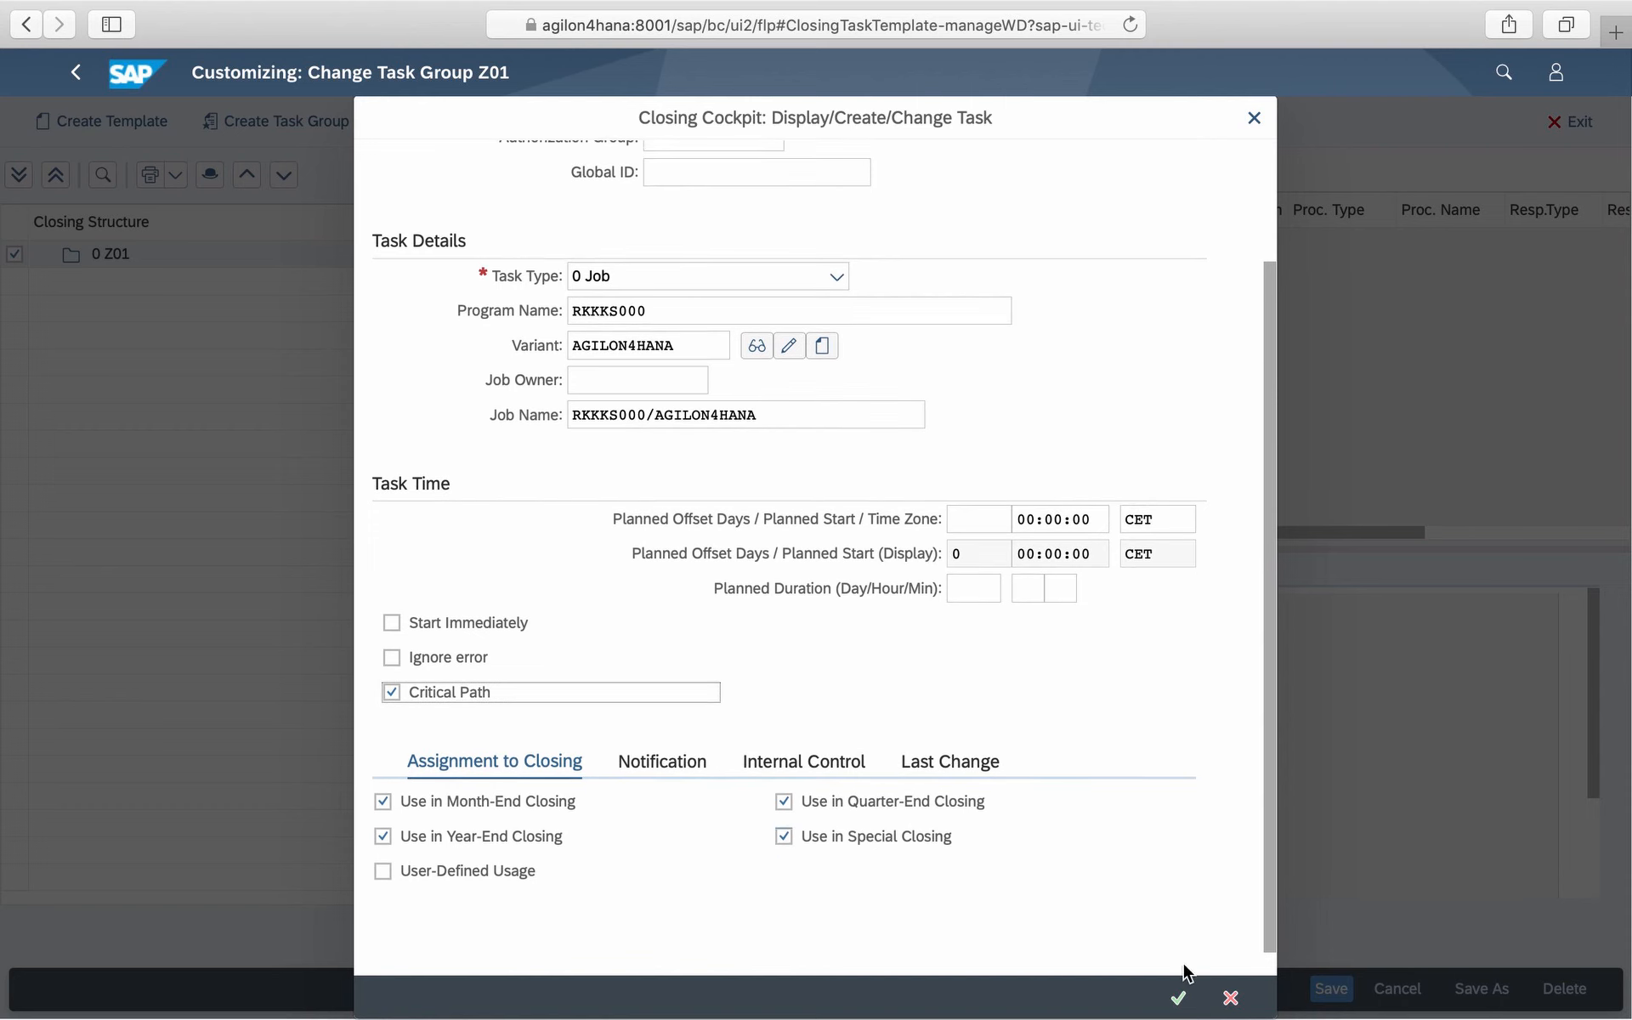
left_click(1180, 998)
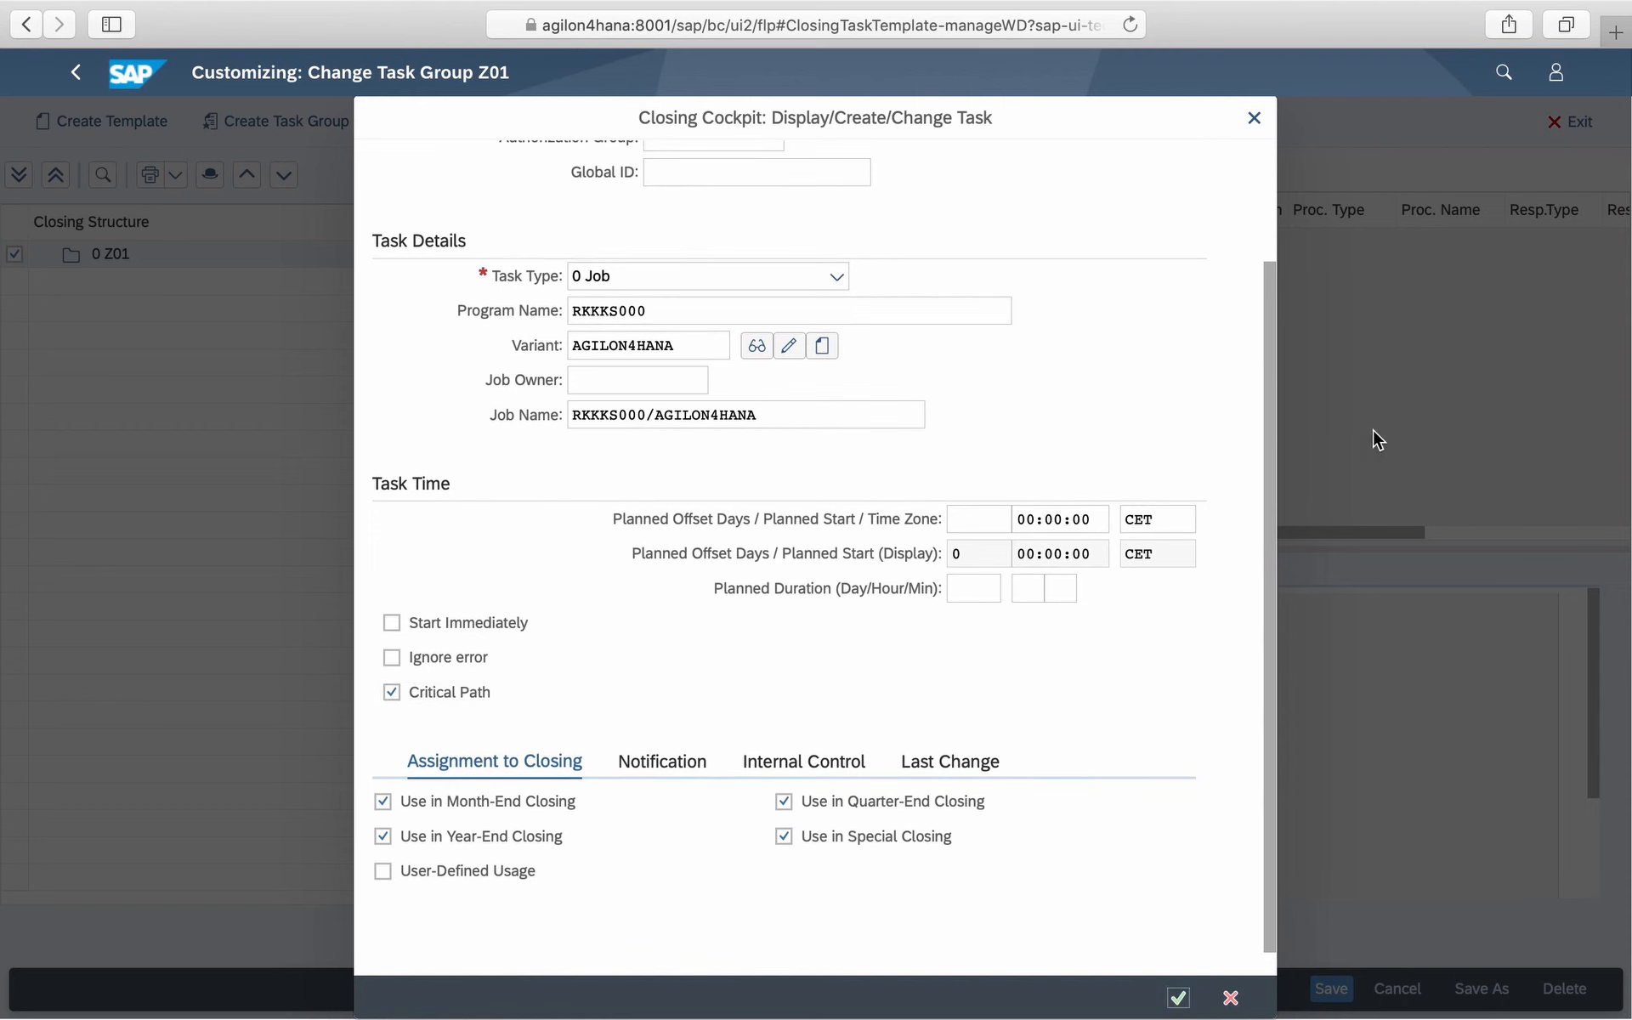
- Create a task in group Z01 described Settle Production Orders with responsible and processor FICO_ALL
right_click(104, 256)
left_click(189, 480)
type("Set")
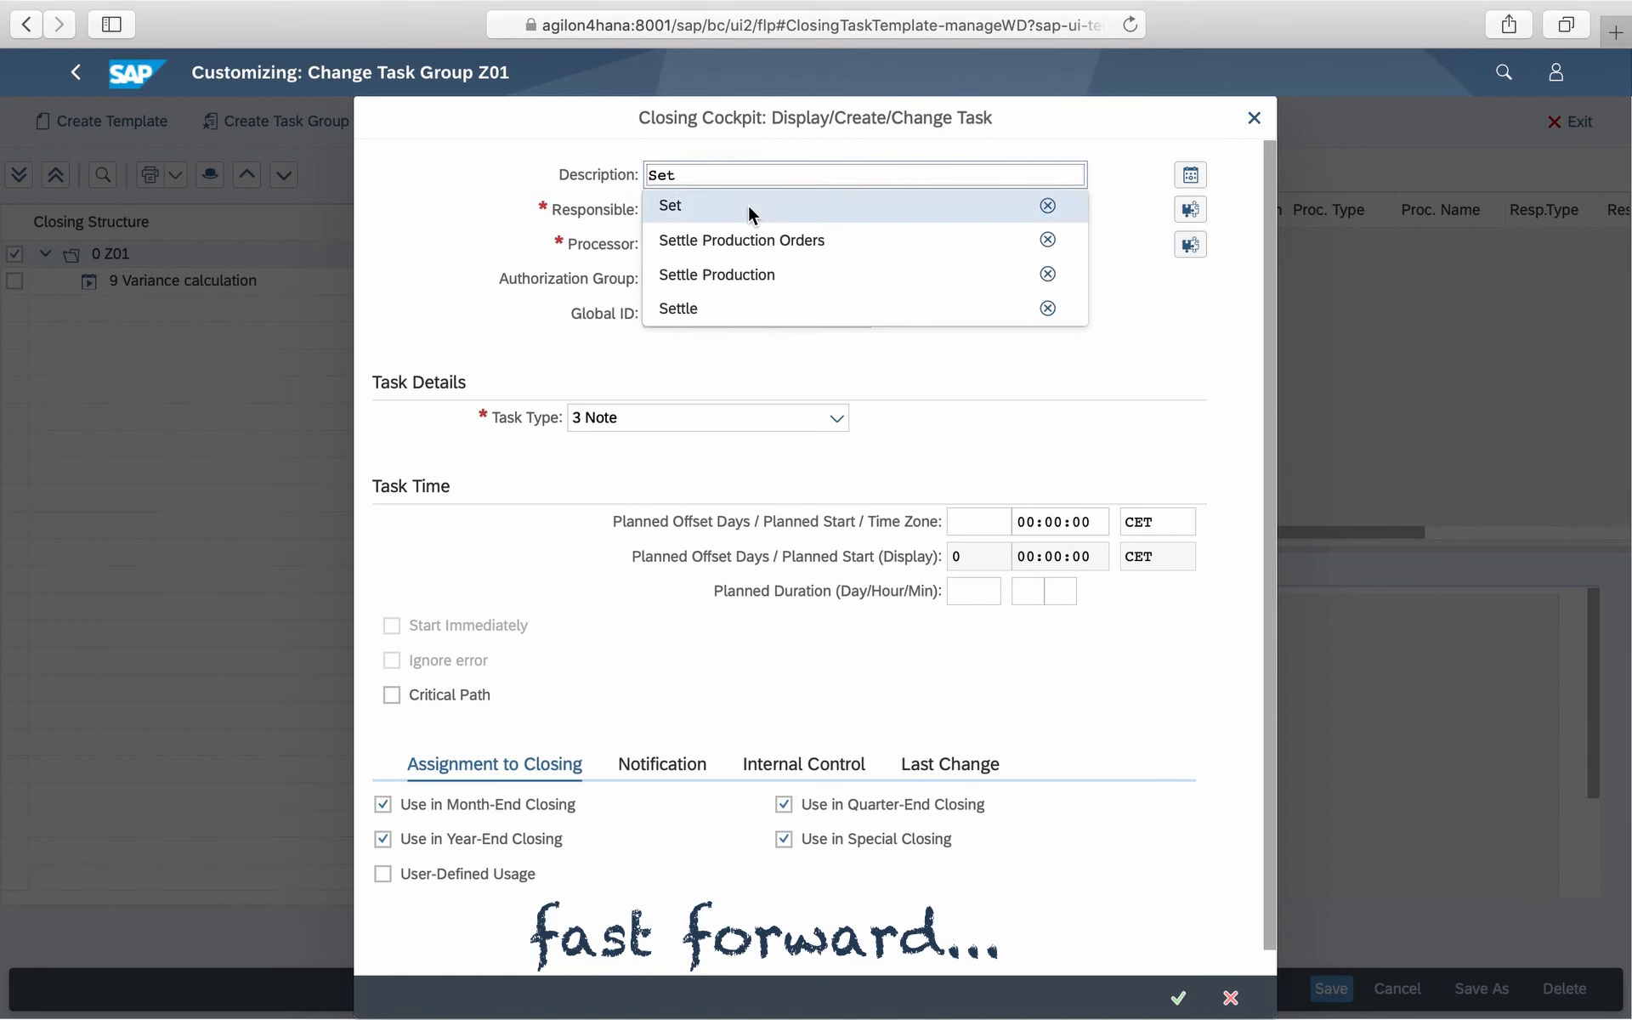
left_click(765, 244)
left_click(831, 209)
type("fico_all")
left_click(773, 248)
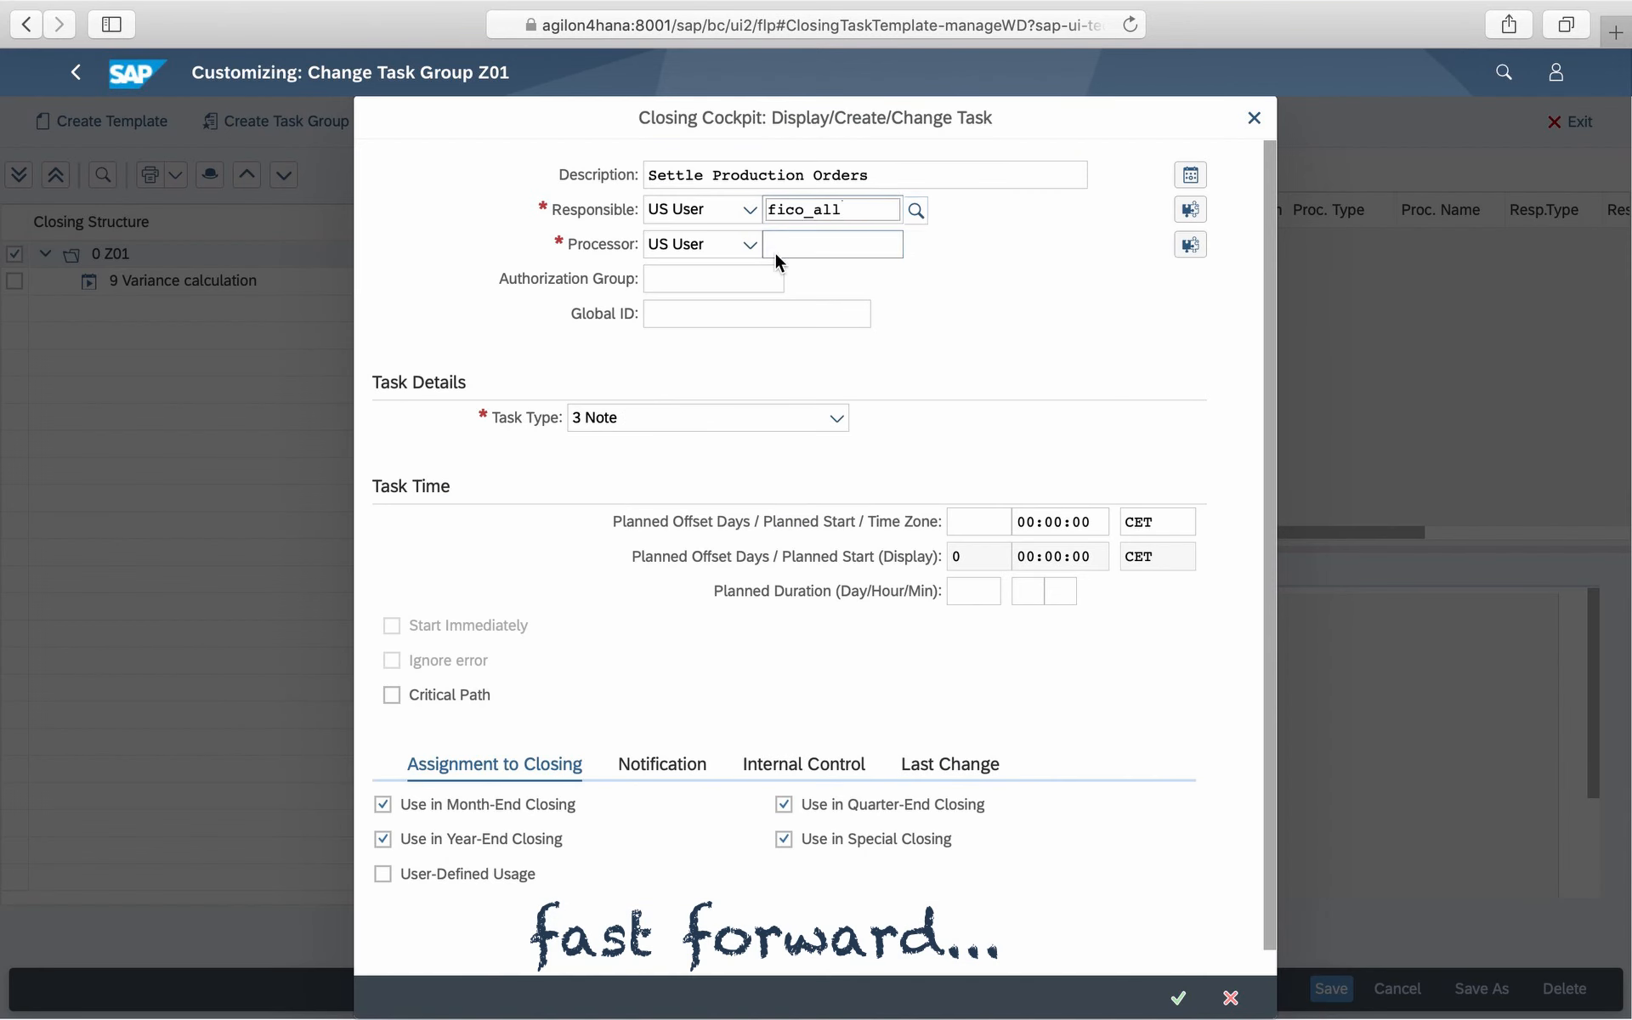
type("fico_all")
left_click(702, 447)
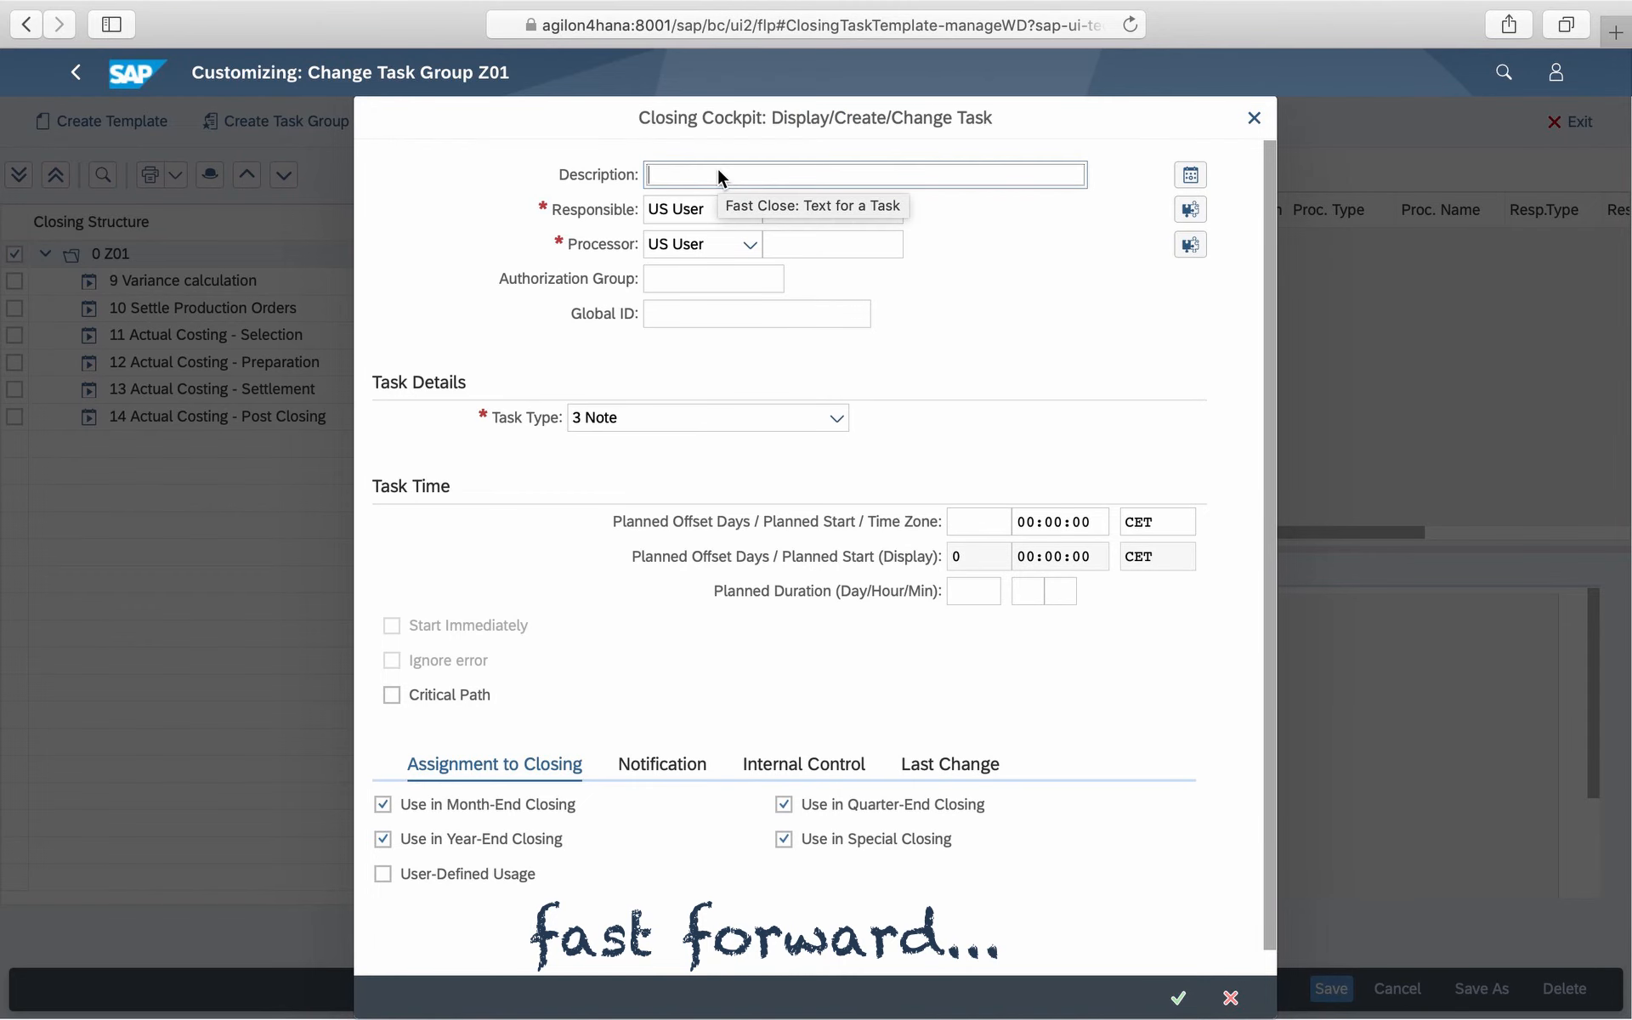
- Create a task in group Z01 described SG&A assessment with responsible and processor FICO_ALL
left_click(718, 174)
type("sg")
left_click(765, 244)
left_click(789, 209)
type("fi")
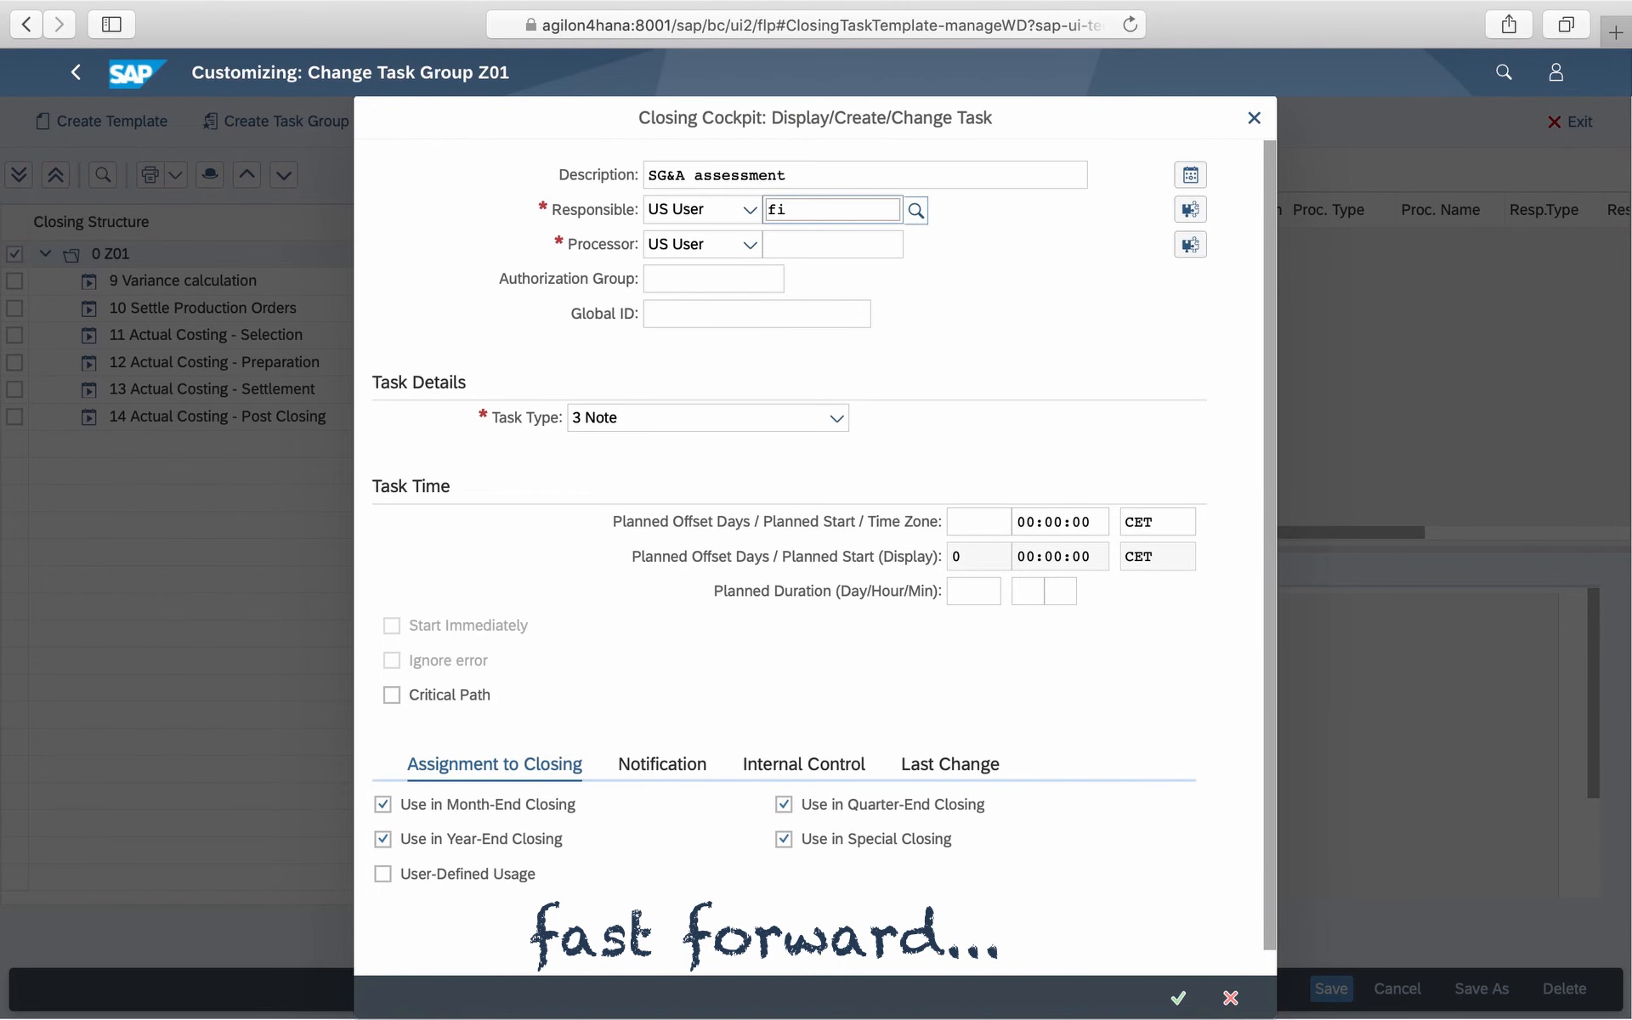
left_click(707, 492)
left_click(789, 245)
type("fi")
left_click(707, 561)
- Set the SG&A assessment task type to 0 Job with program RKGALKEU5 and variant agilon4hana, then confirm
left_click(722, 418)
left_click(734, 446)
left_click(736, 450)
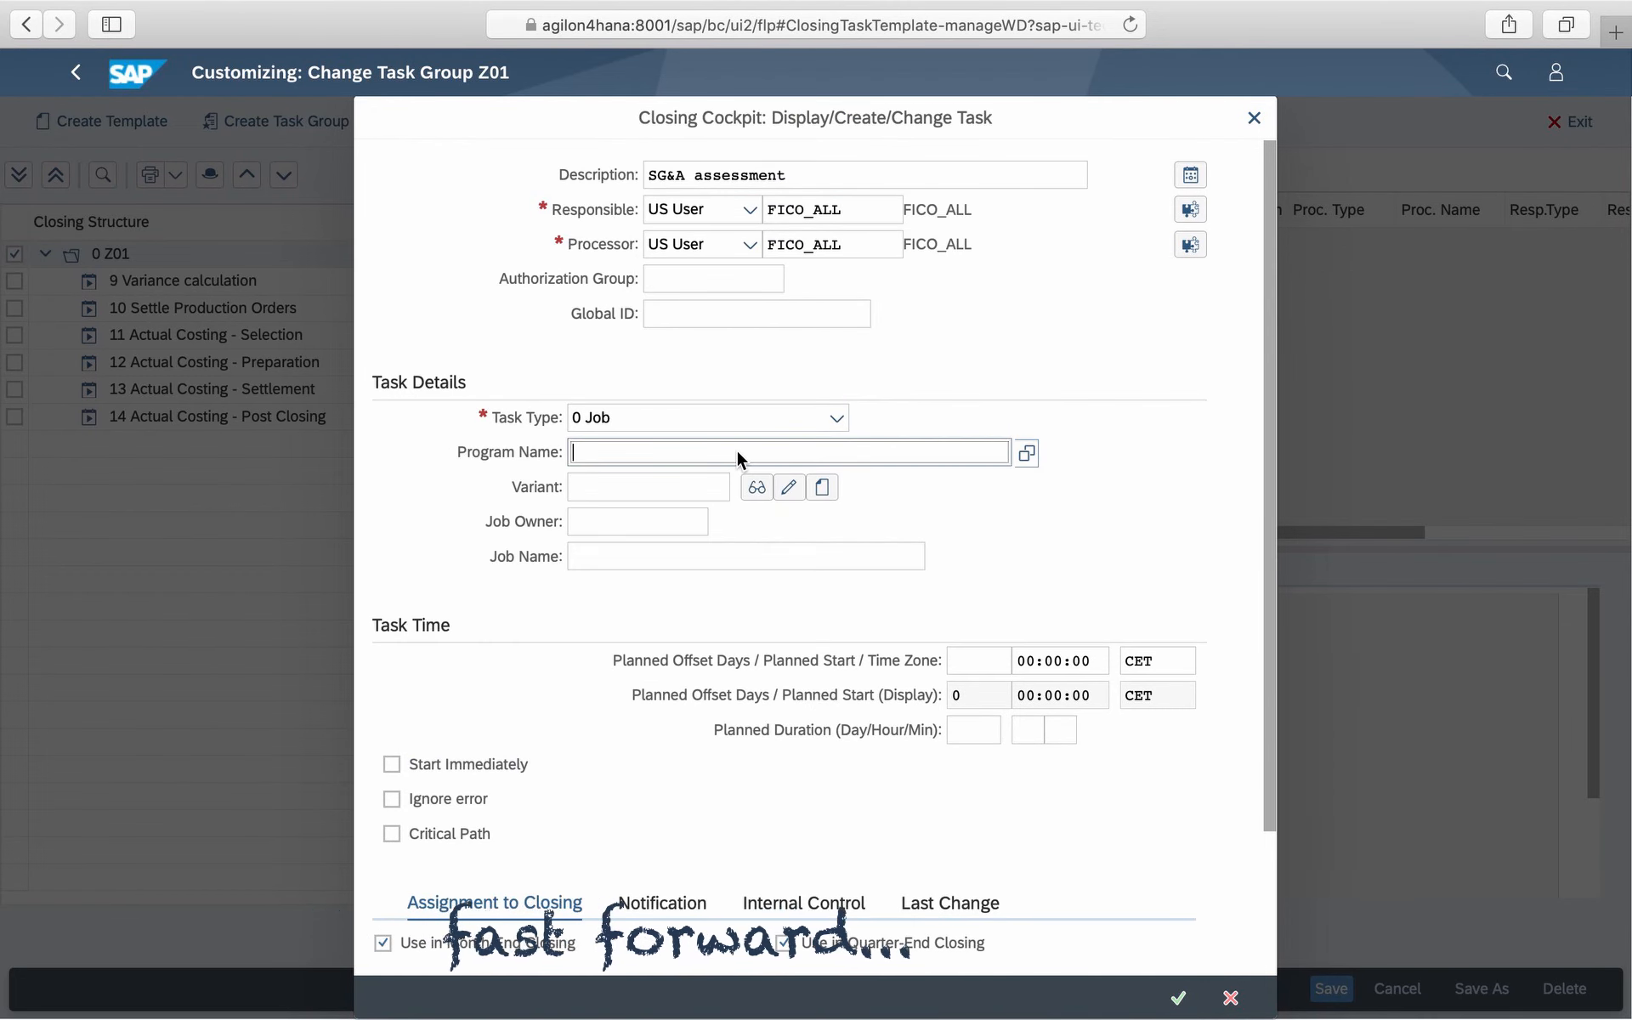
type("rkg")
left_click(719, 482)
left_click(711, 487)
type("agi")
left_click(631, 517)
scroll(1053, 925, "down", 3)
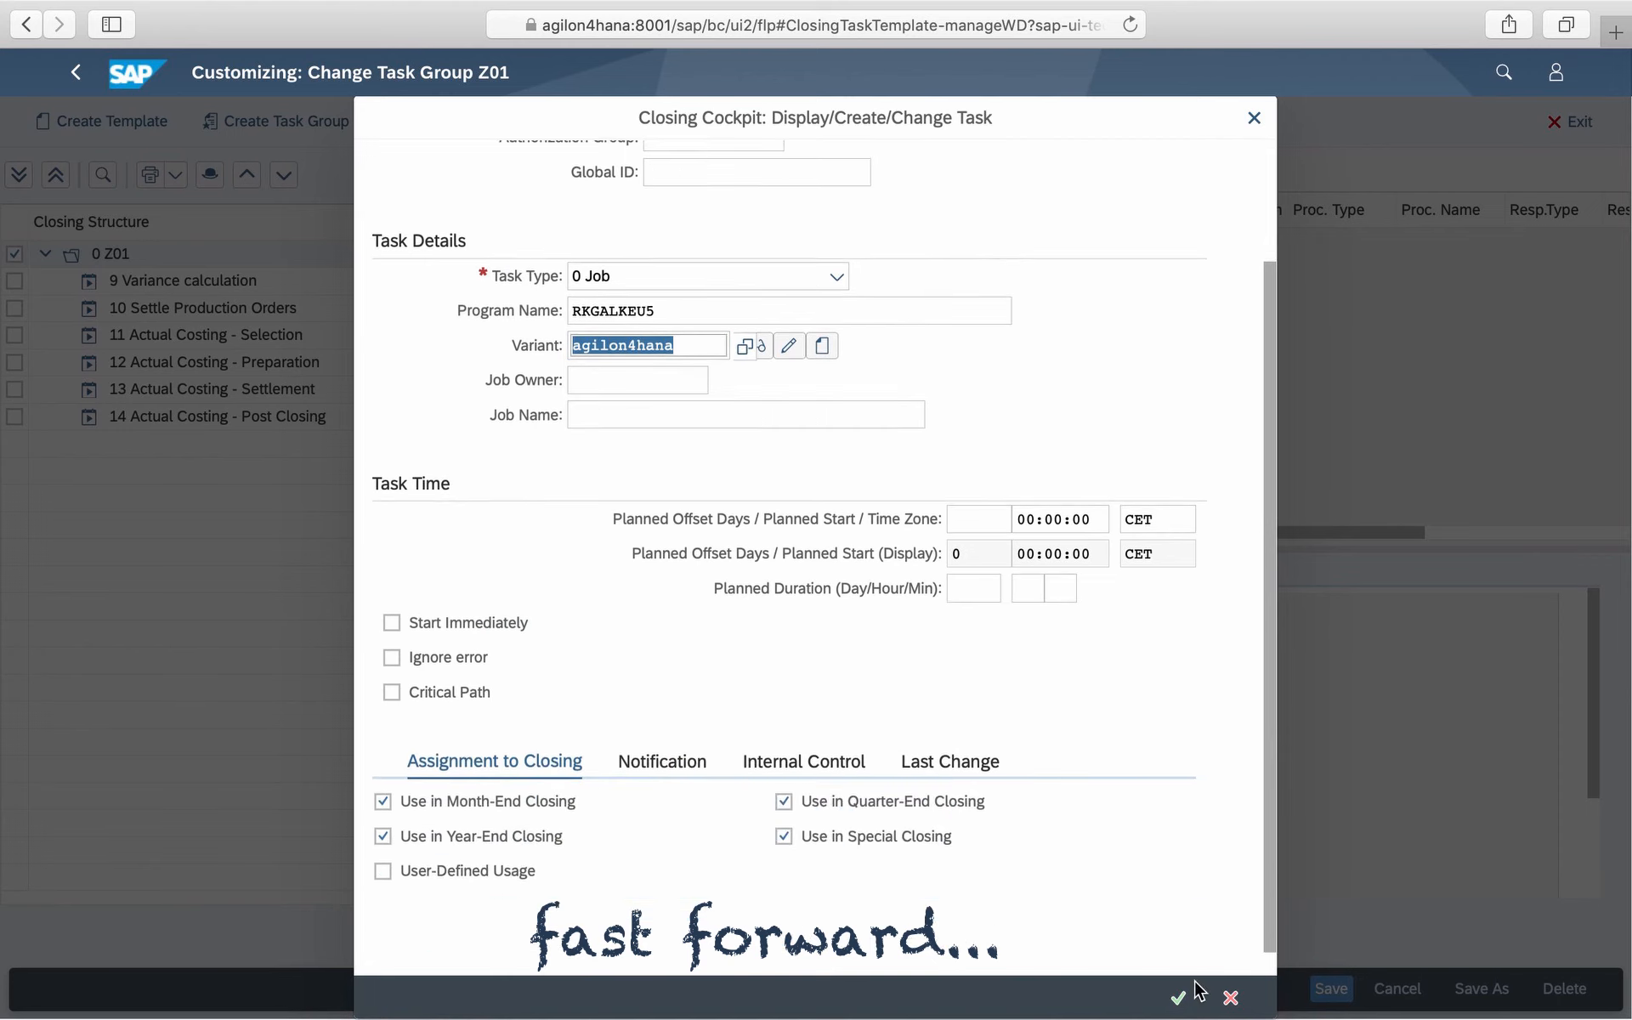
left_click(1178, 998)
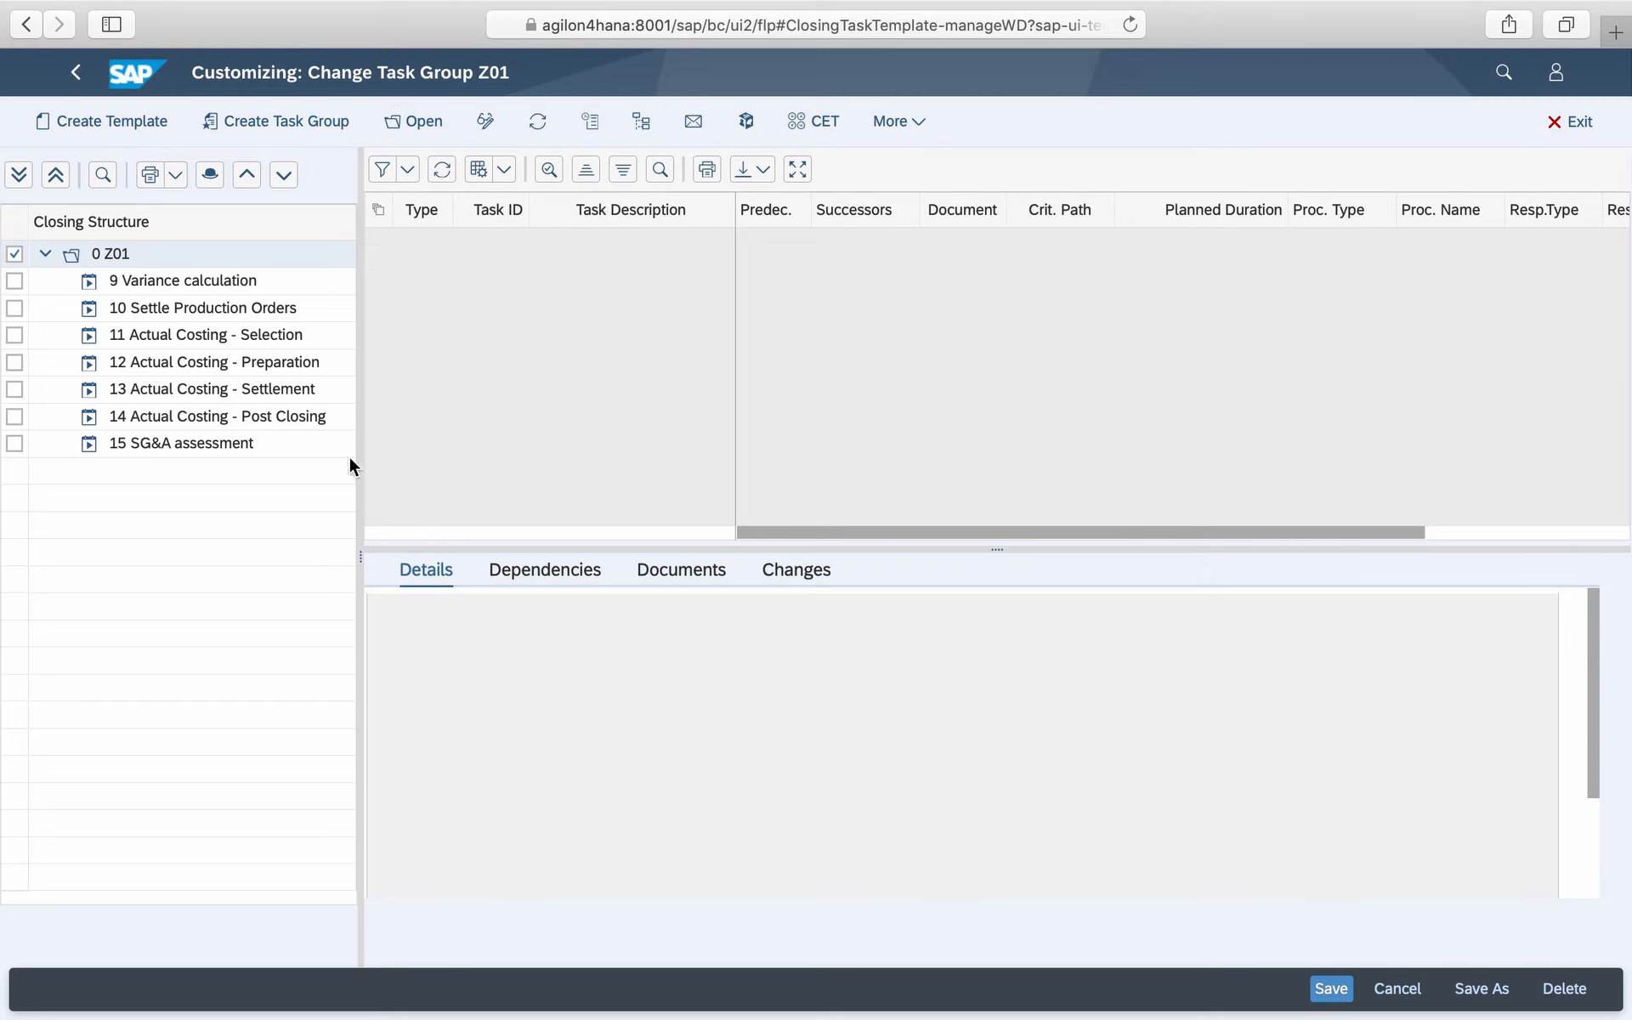
- Insert Variance calculation as the predecessor of Settle Production Orders
left_click(204, 280)
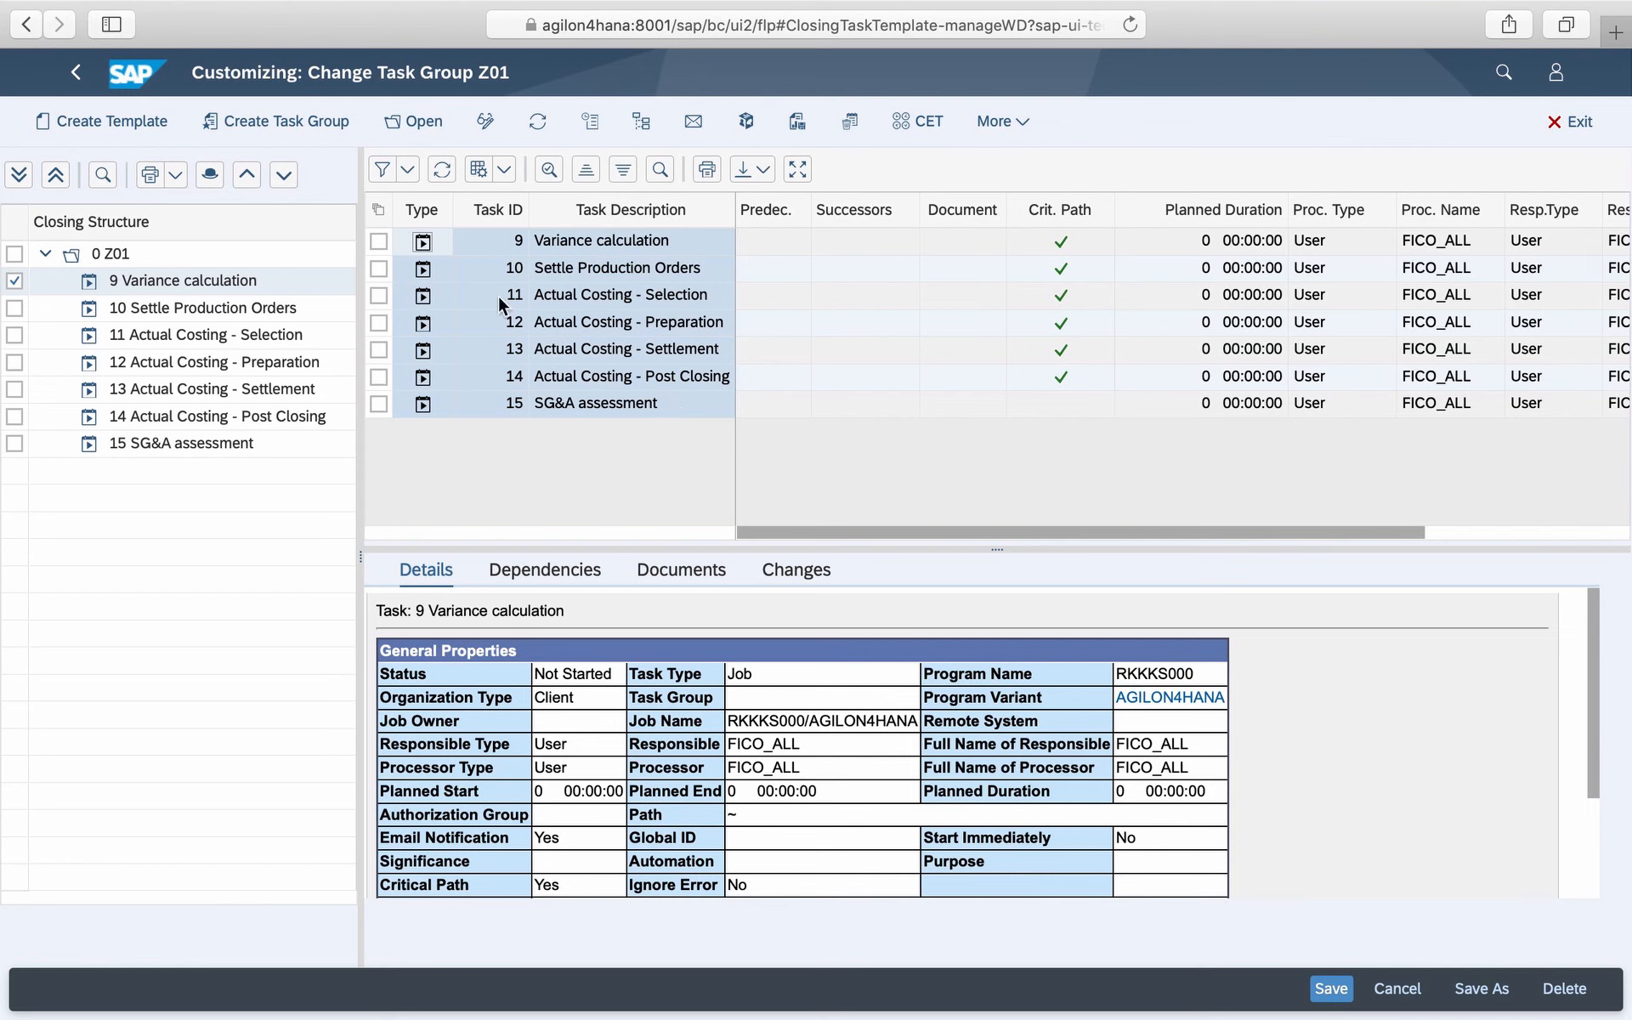
left_click(423, 272)
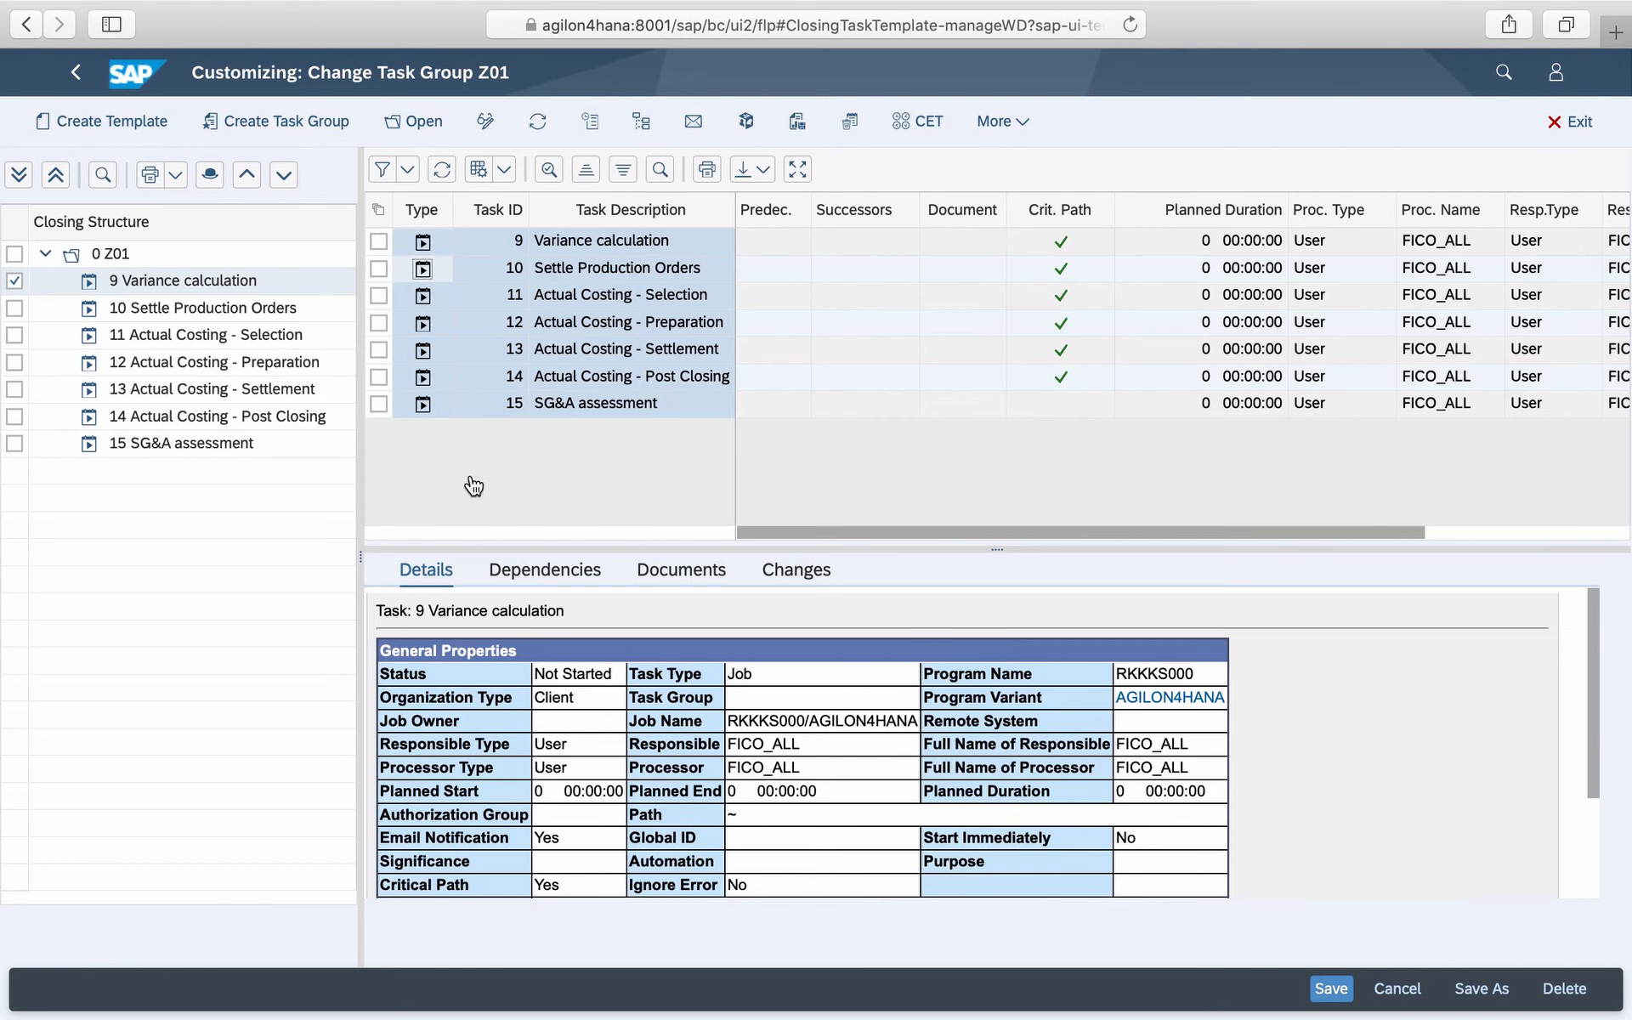
left_click(539, 578)
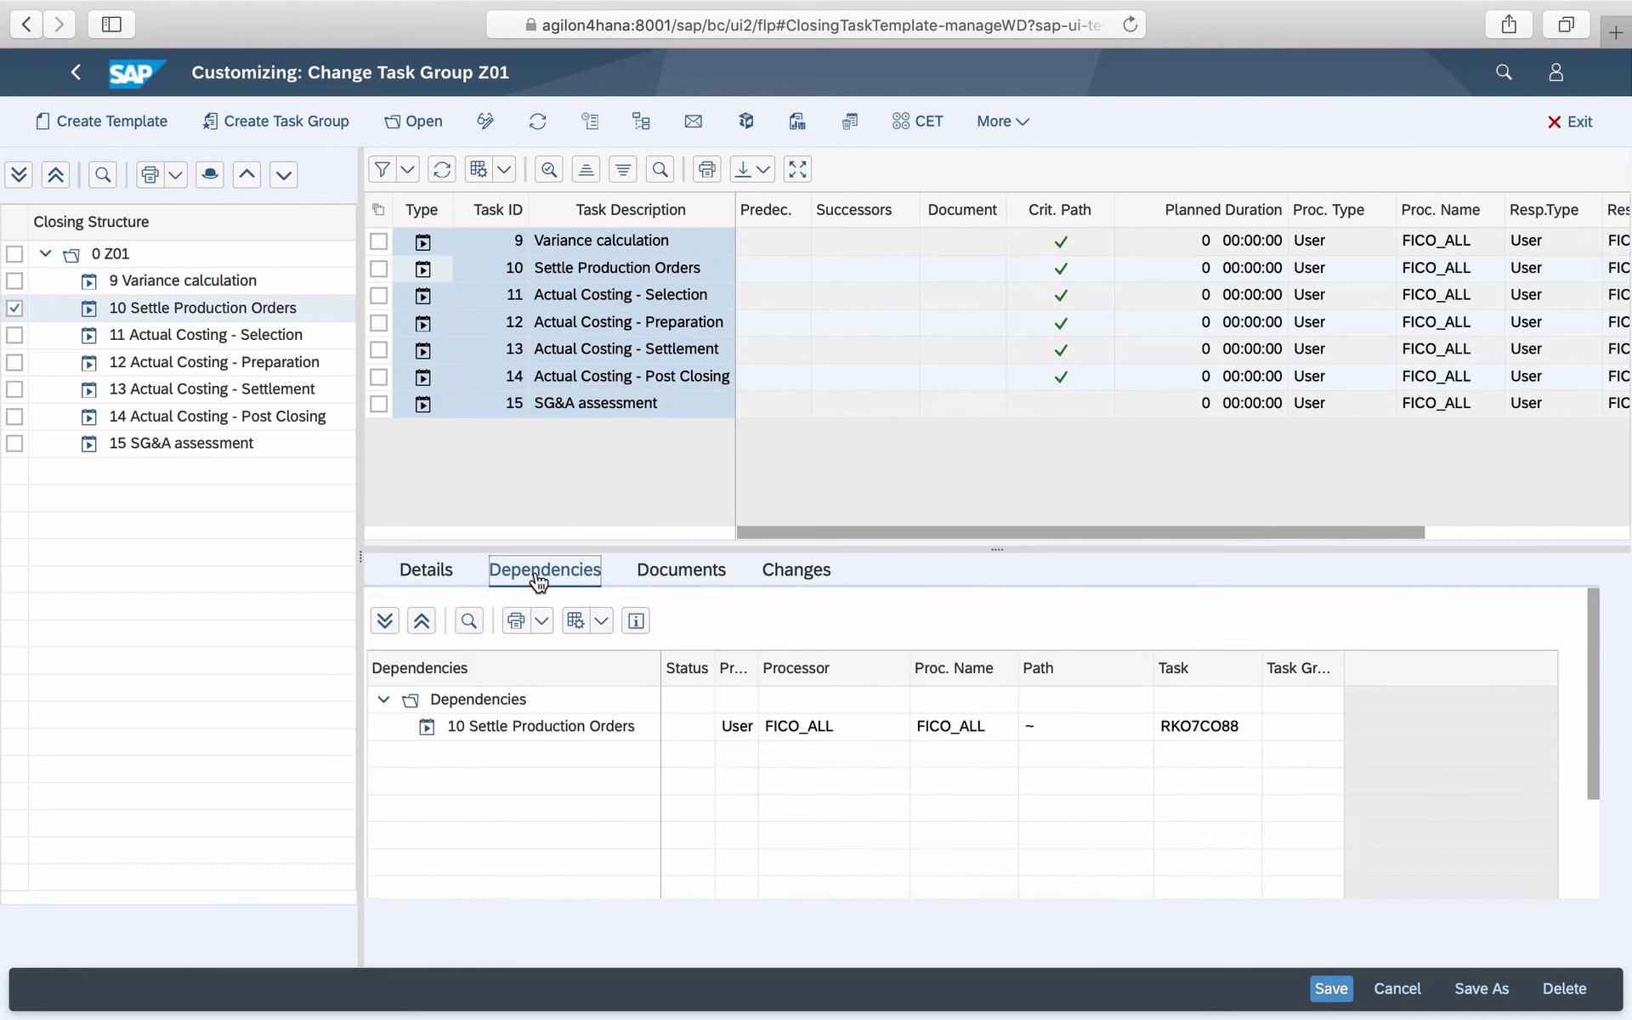
left_click(15, 280)
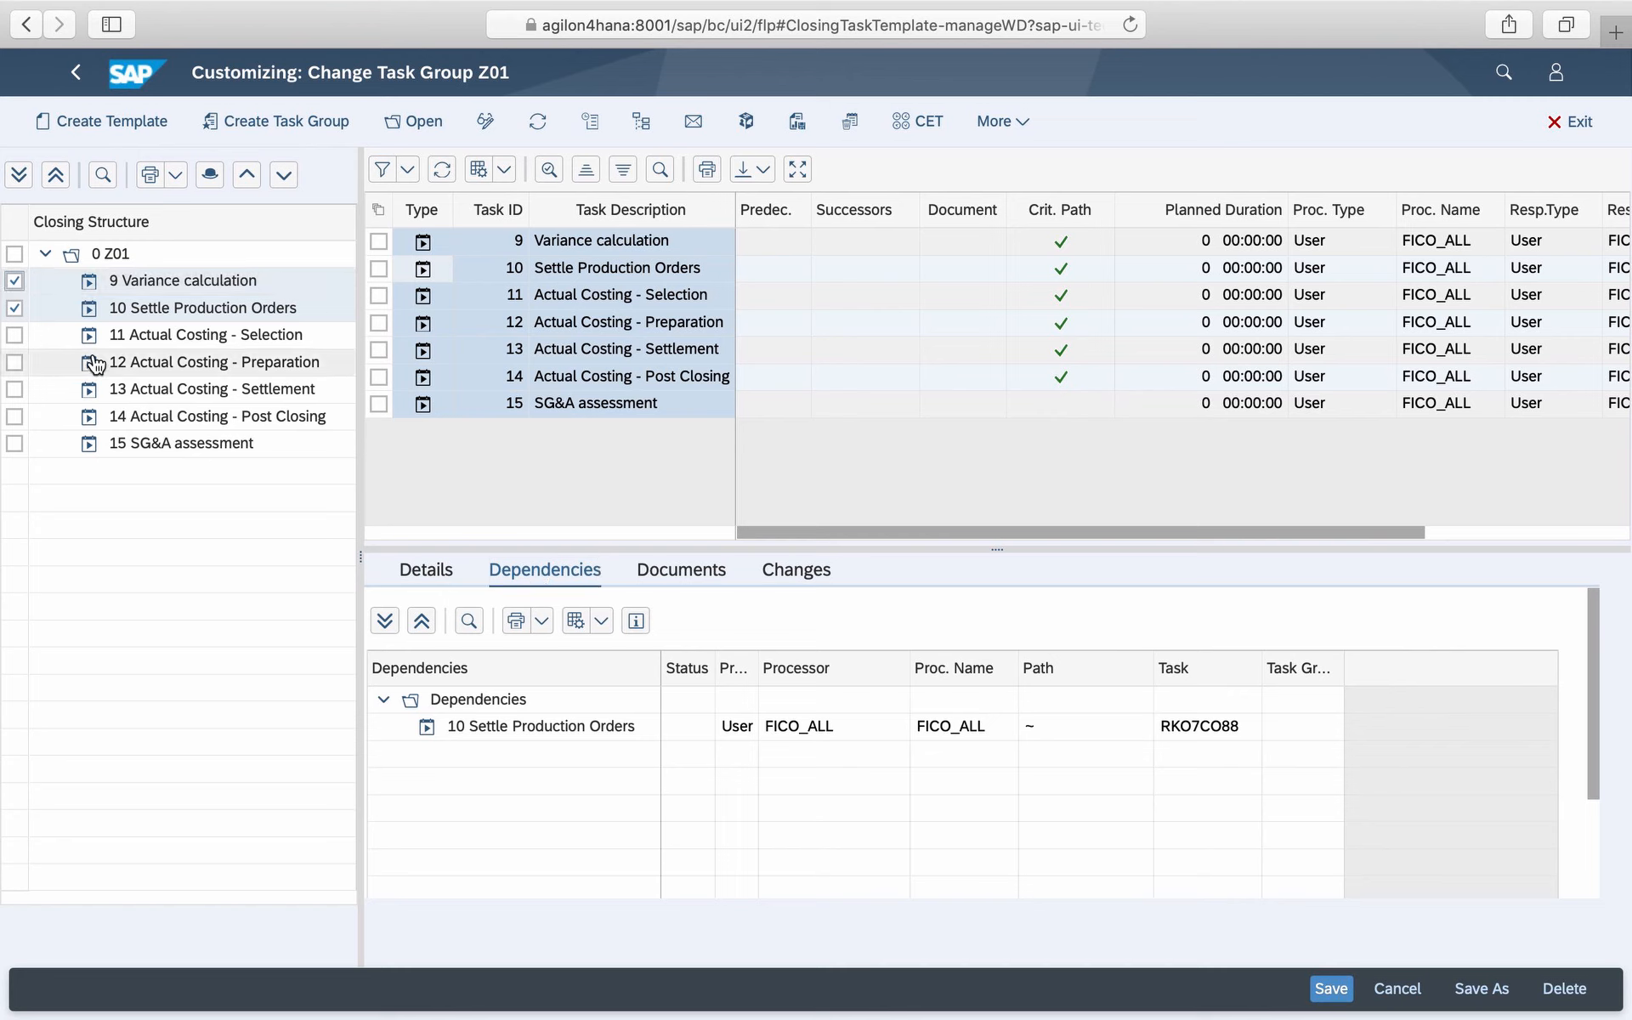
left_click(14, 308)
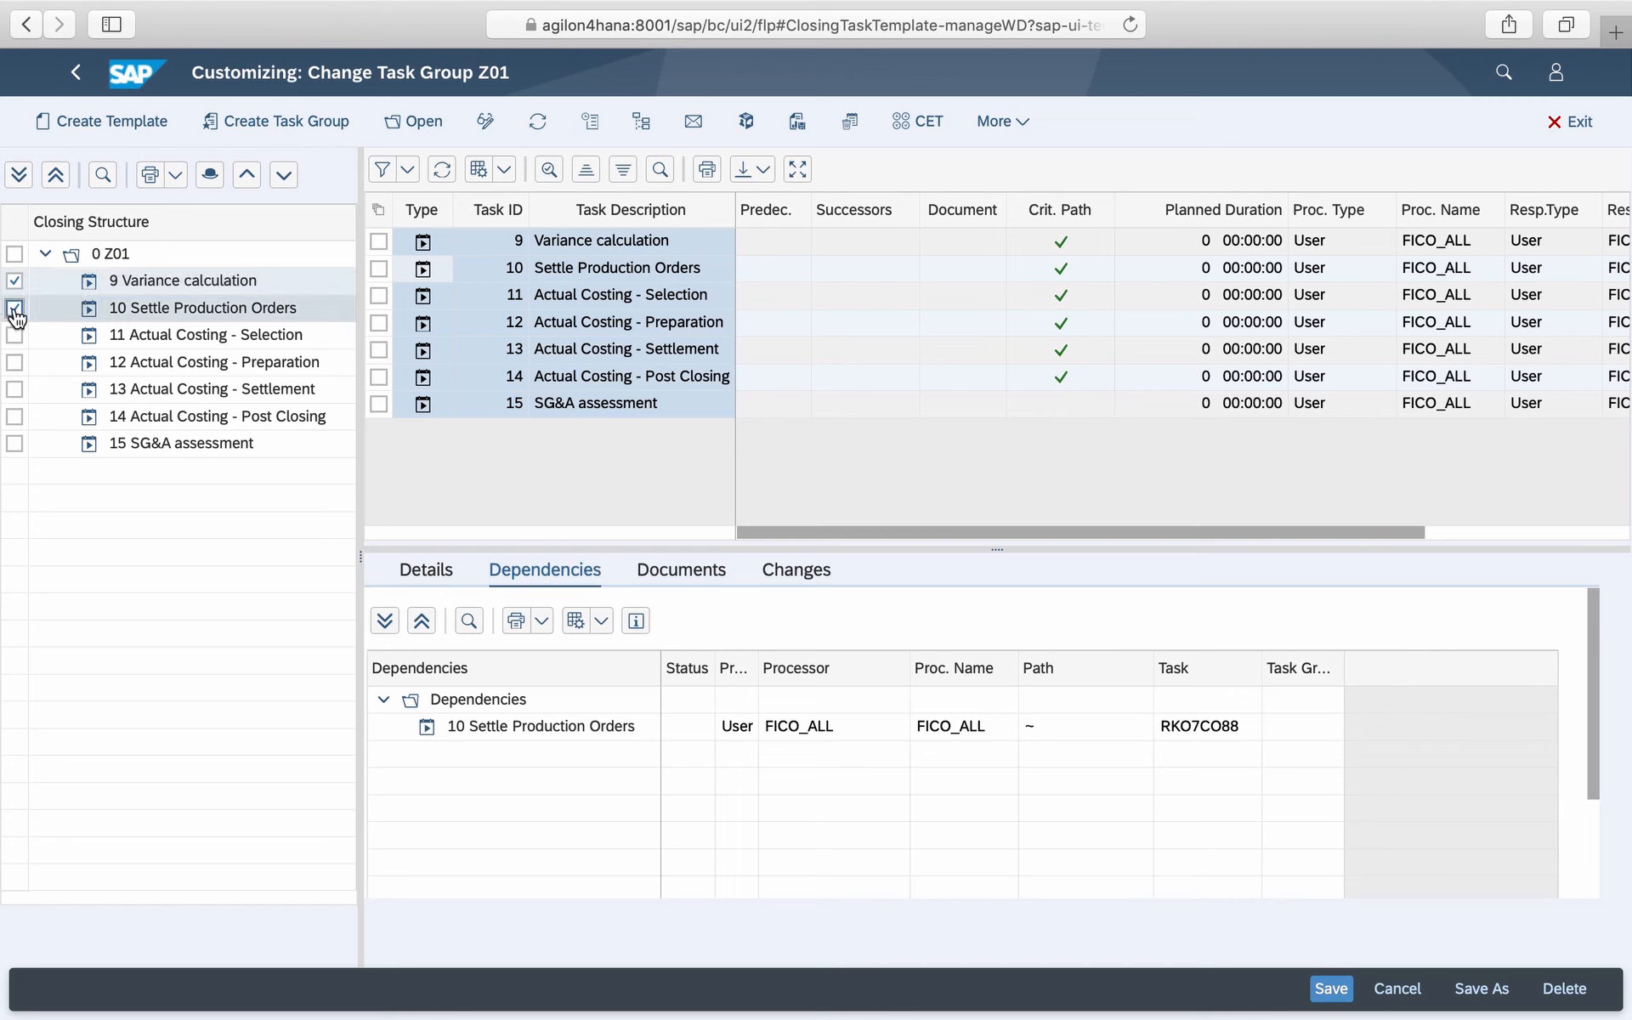
right_click(501, 731)
left_click(510, 742)
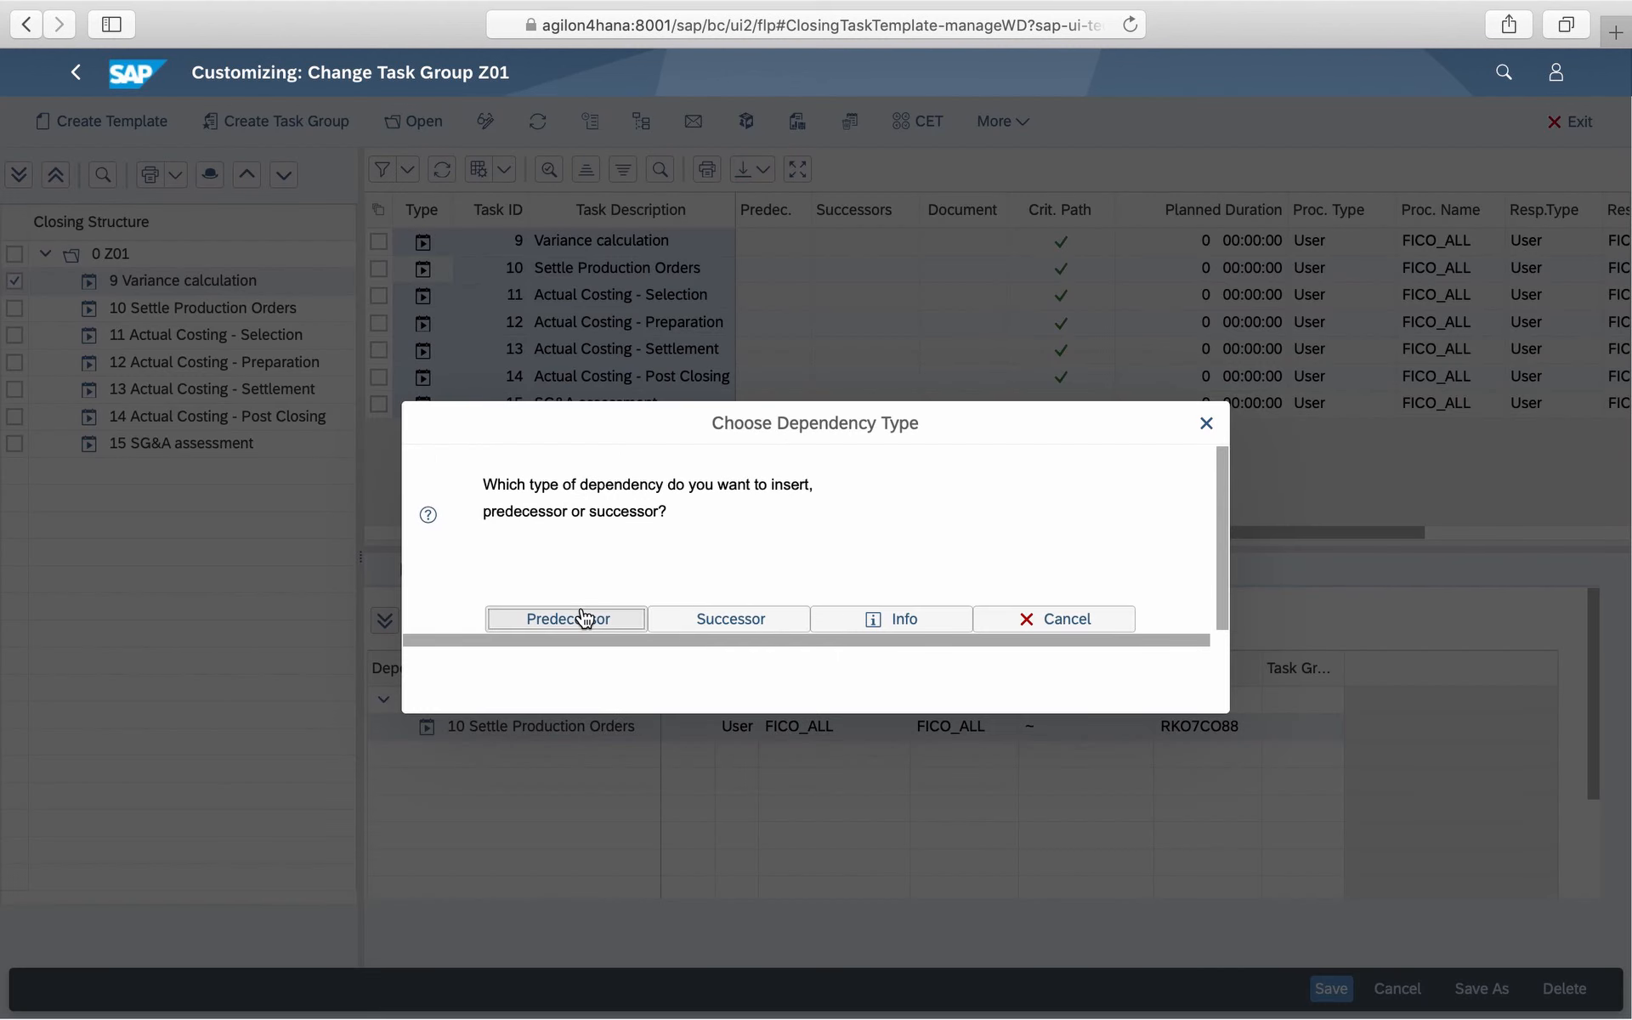
left_click(585, 618)
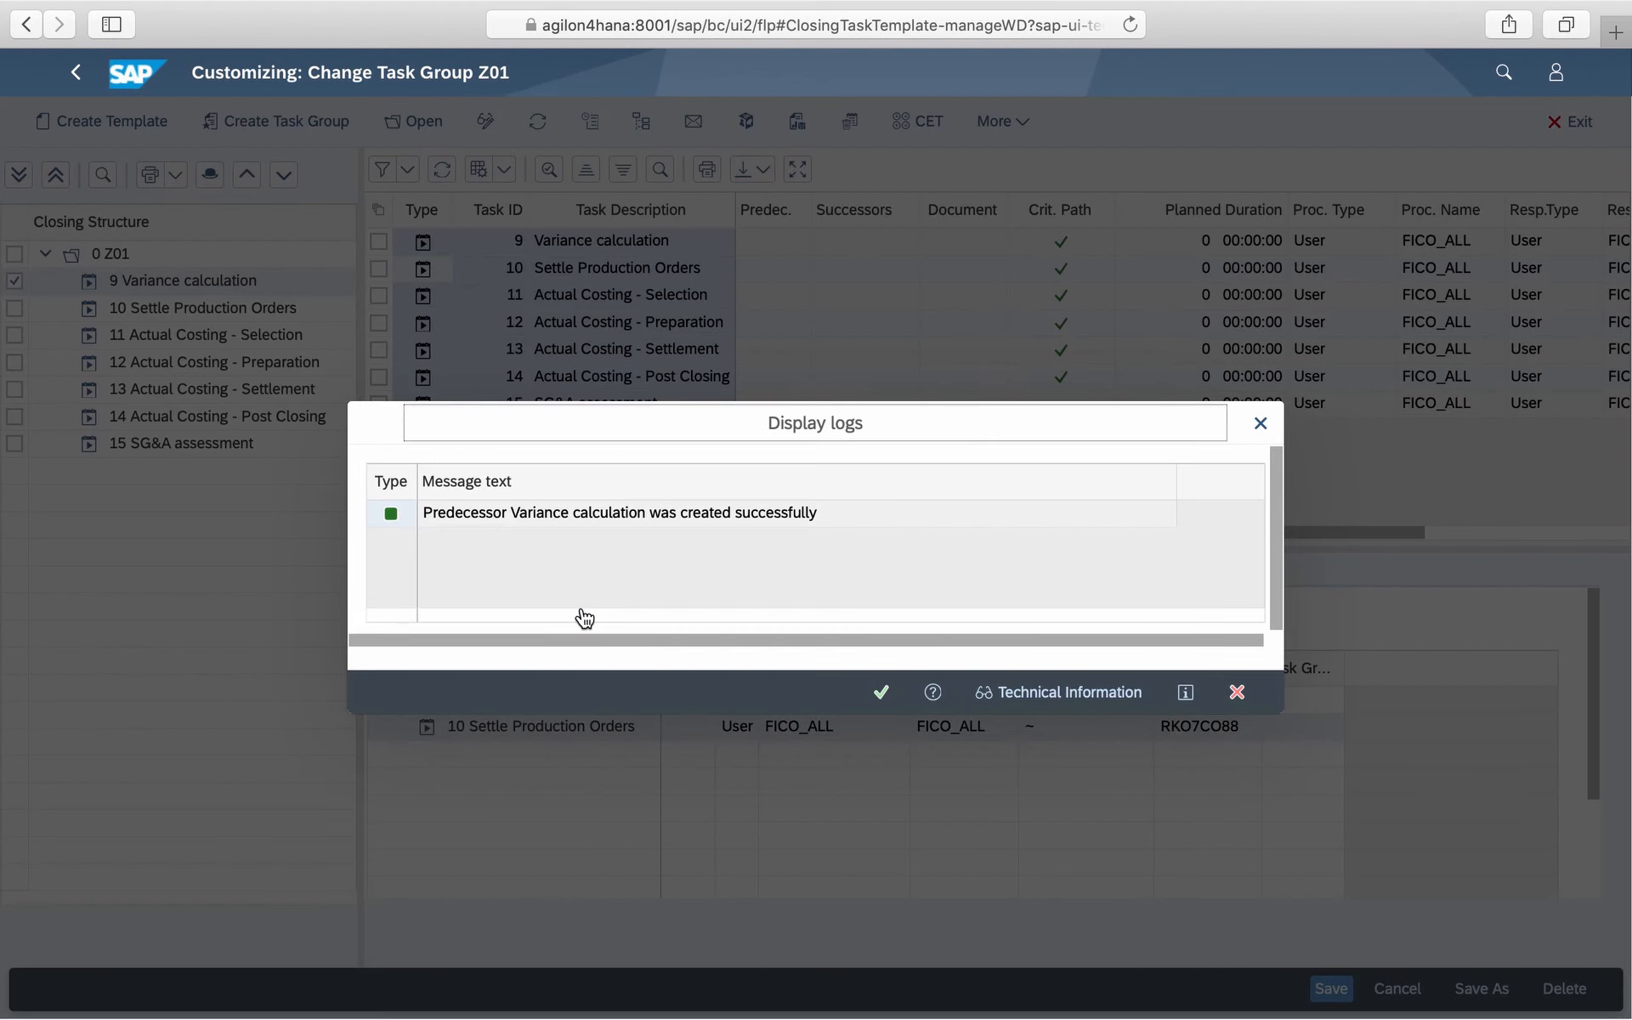
left_click(879, 690)
- Insert Settle Production Orders as the predecessor of Actual Costing - Selection
left_click(422, 296)
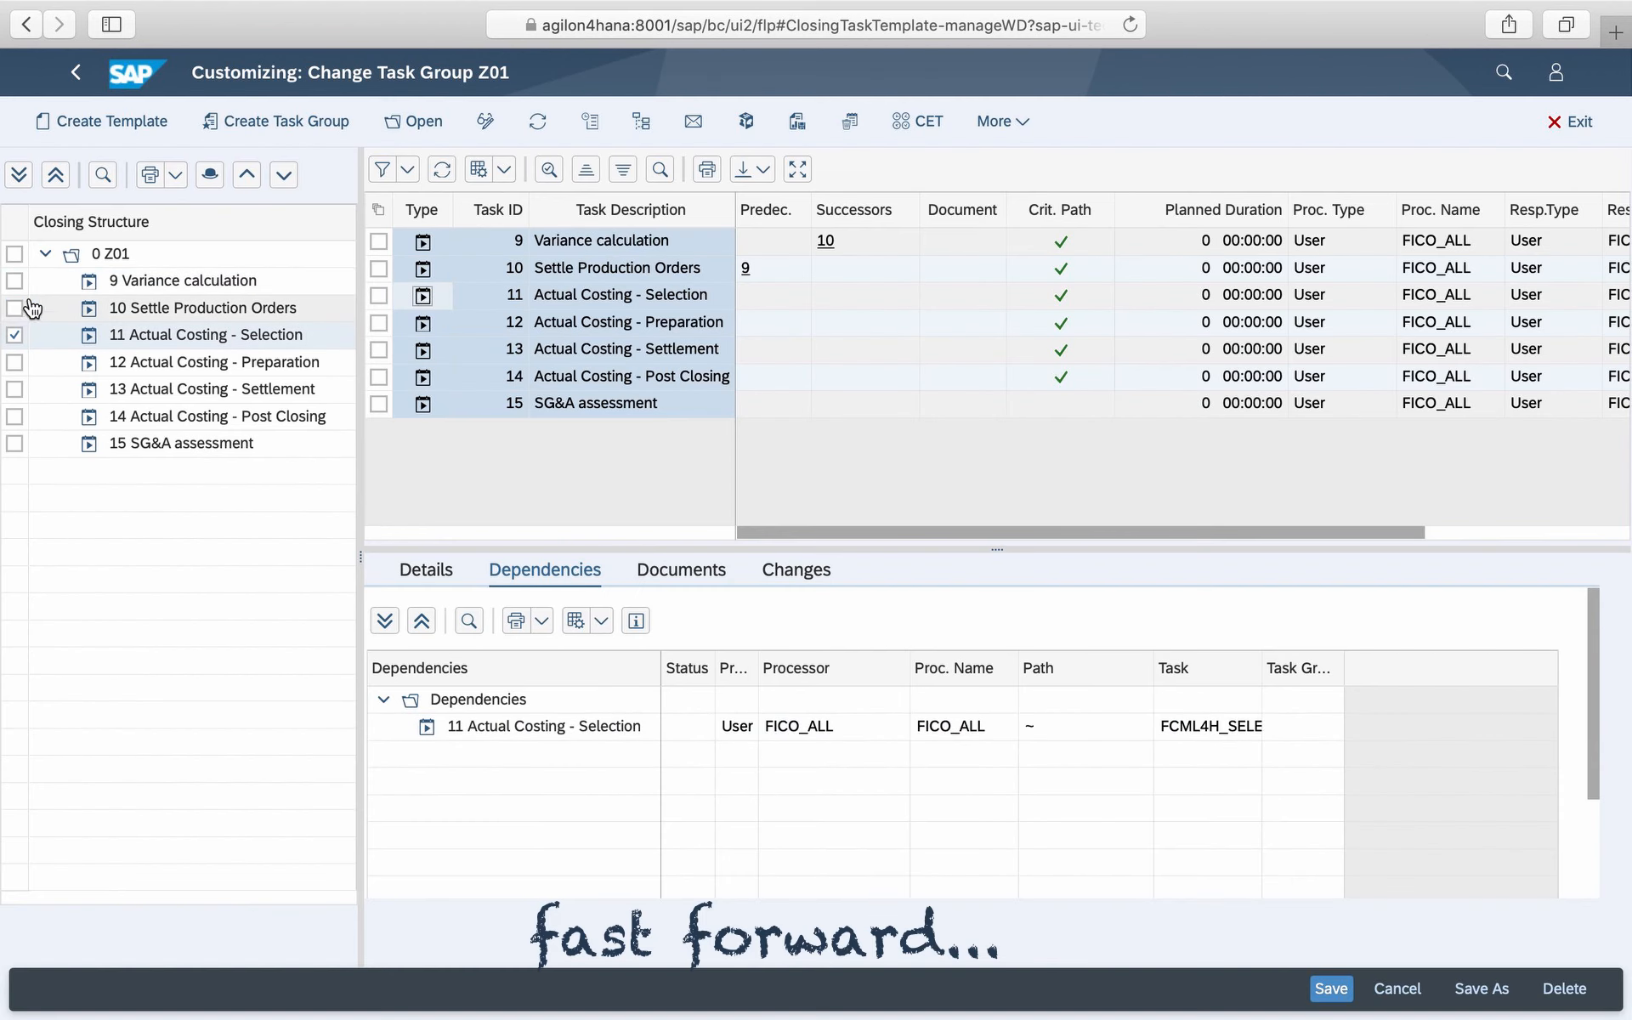
left_click(14, 309)
left_click(15, 334)
right_click(455, 729)
left_click(490, 751)
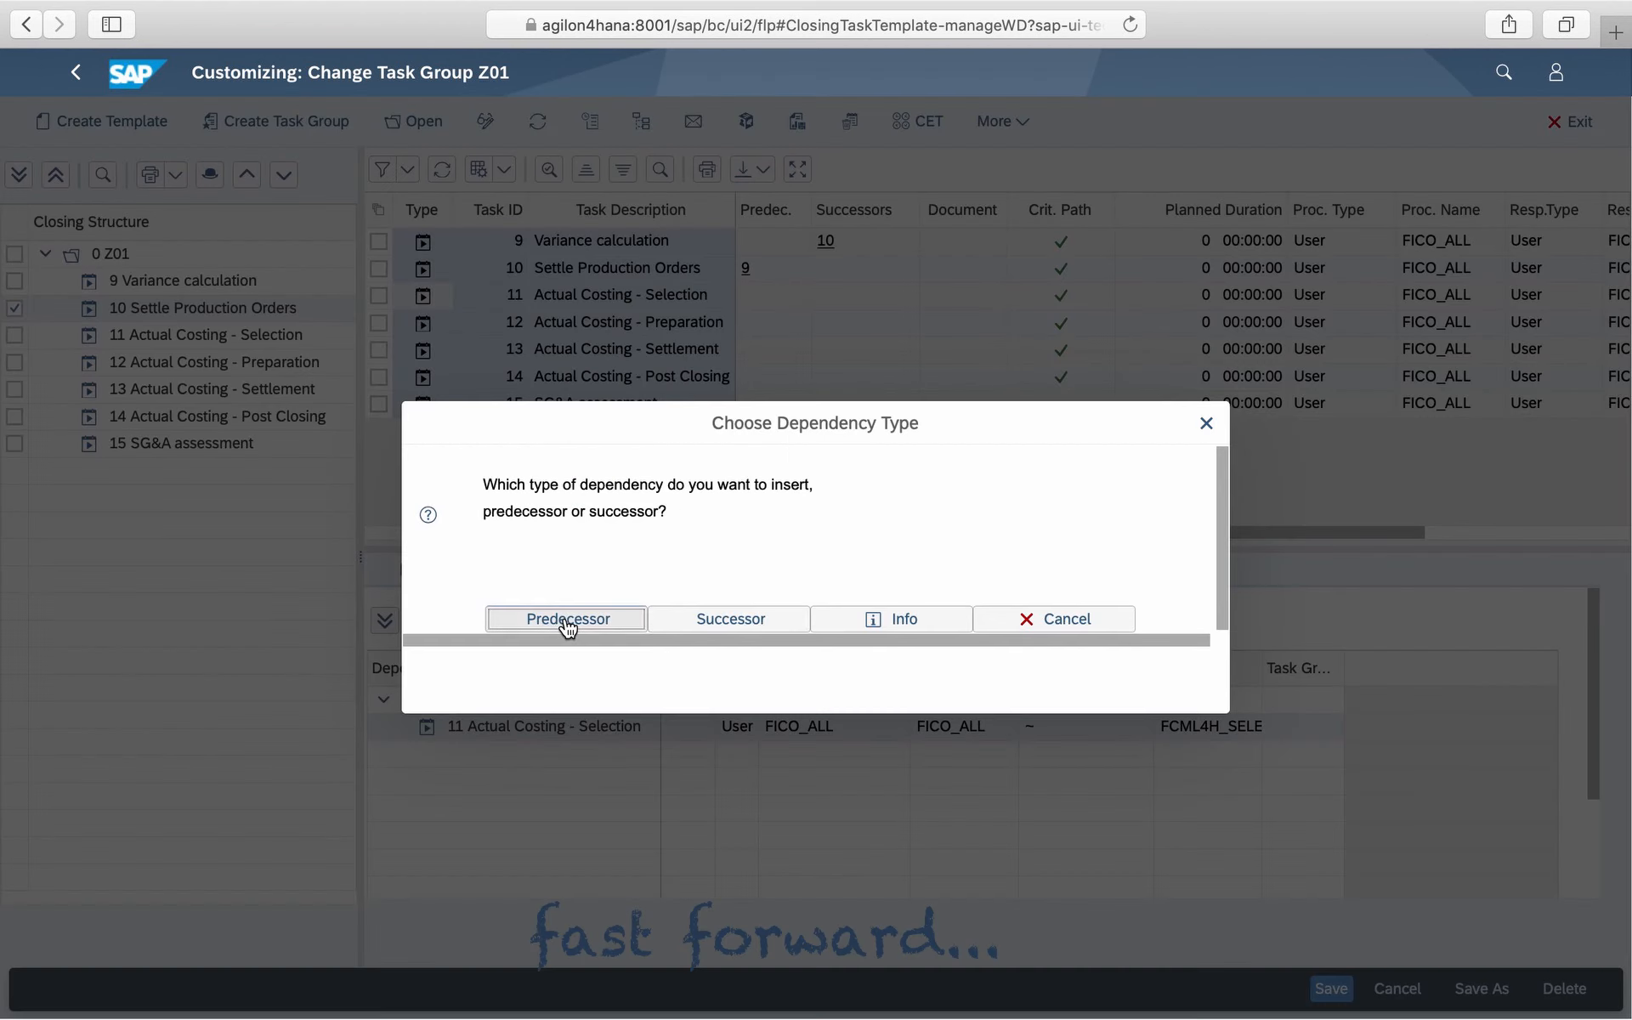
left_click(564, 621)
left_click(881, 691)
- Insert Actual Costing - Selection as the predecessor of Actual Costing - Preparation
left_click(15, 335)
left_click(14, 362)
left_click(14, 362)
right_click(491, 728)
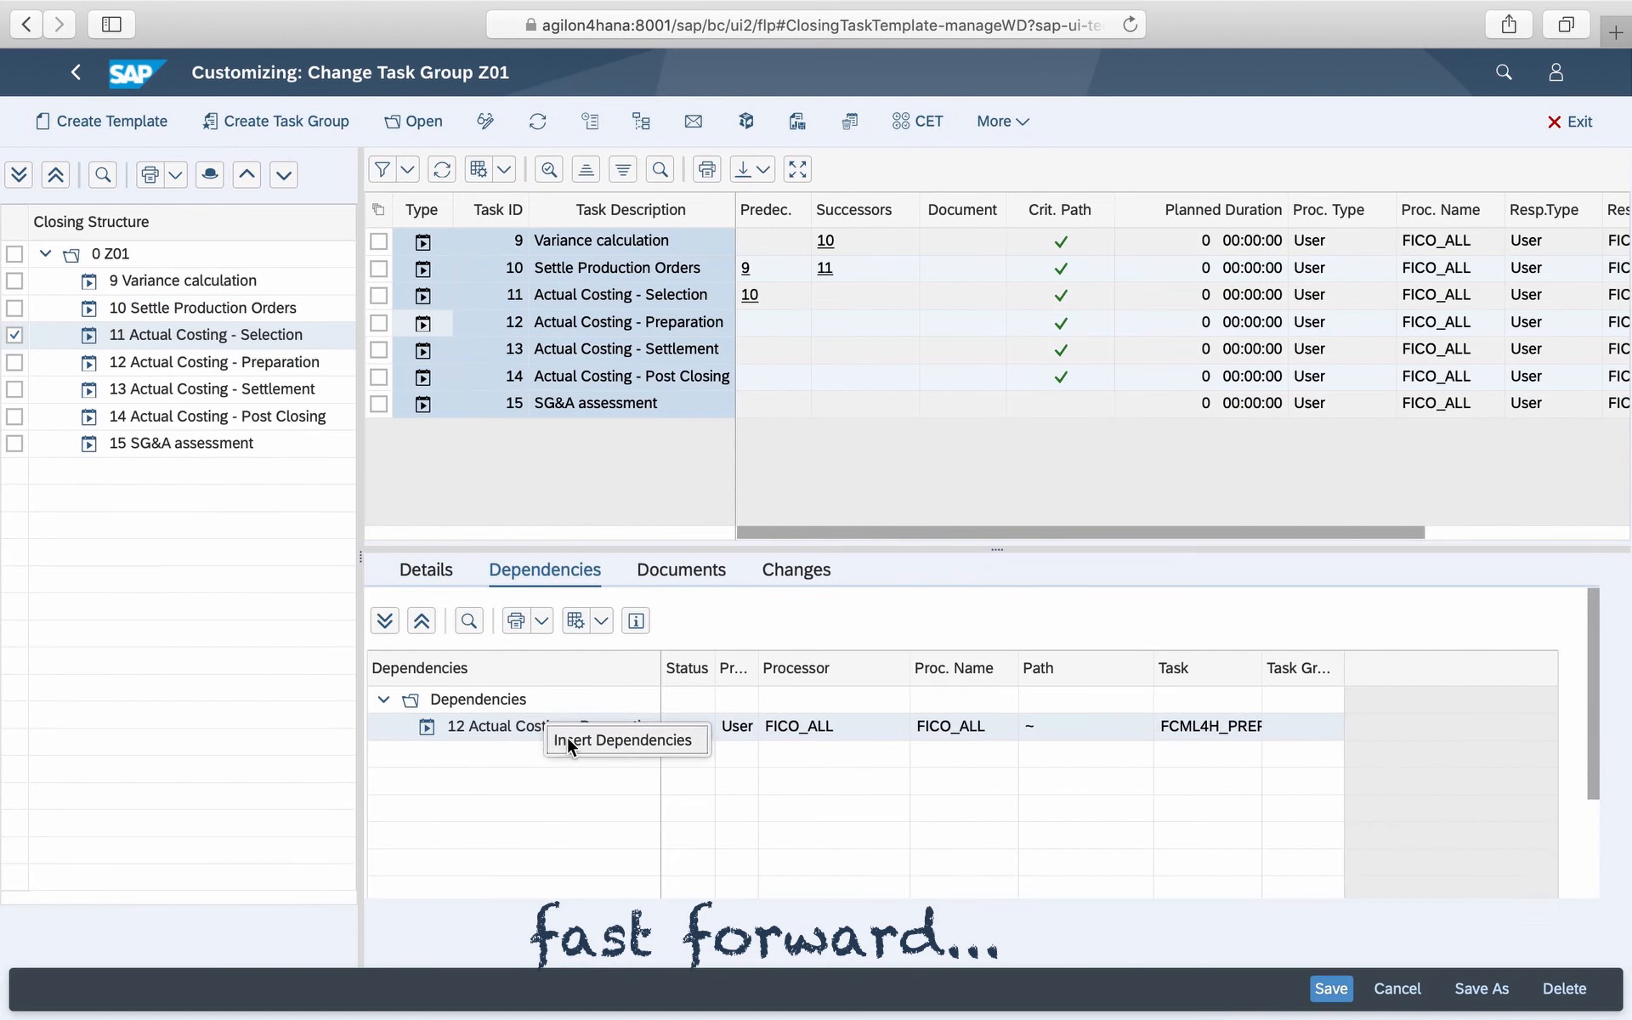
left_click(568, 738)
left_click(587, 619)
left_click(880, 691)
- Try to insert Actual Costing - Preparation as the predecessor of Actual Costing - Settlement
left_click(423, 353)
left_click(14, 362)
left_click(14, 389)
right_click(470, 731)
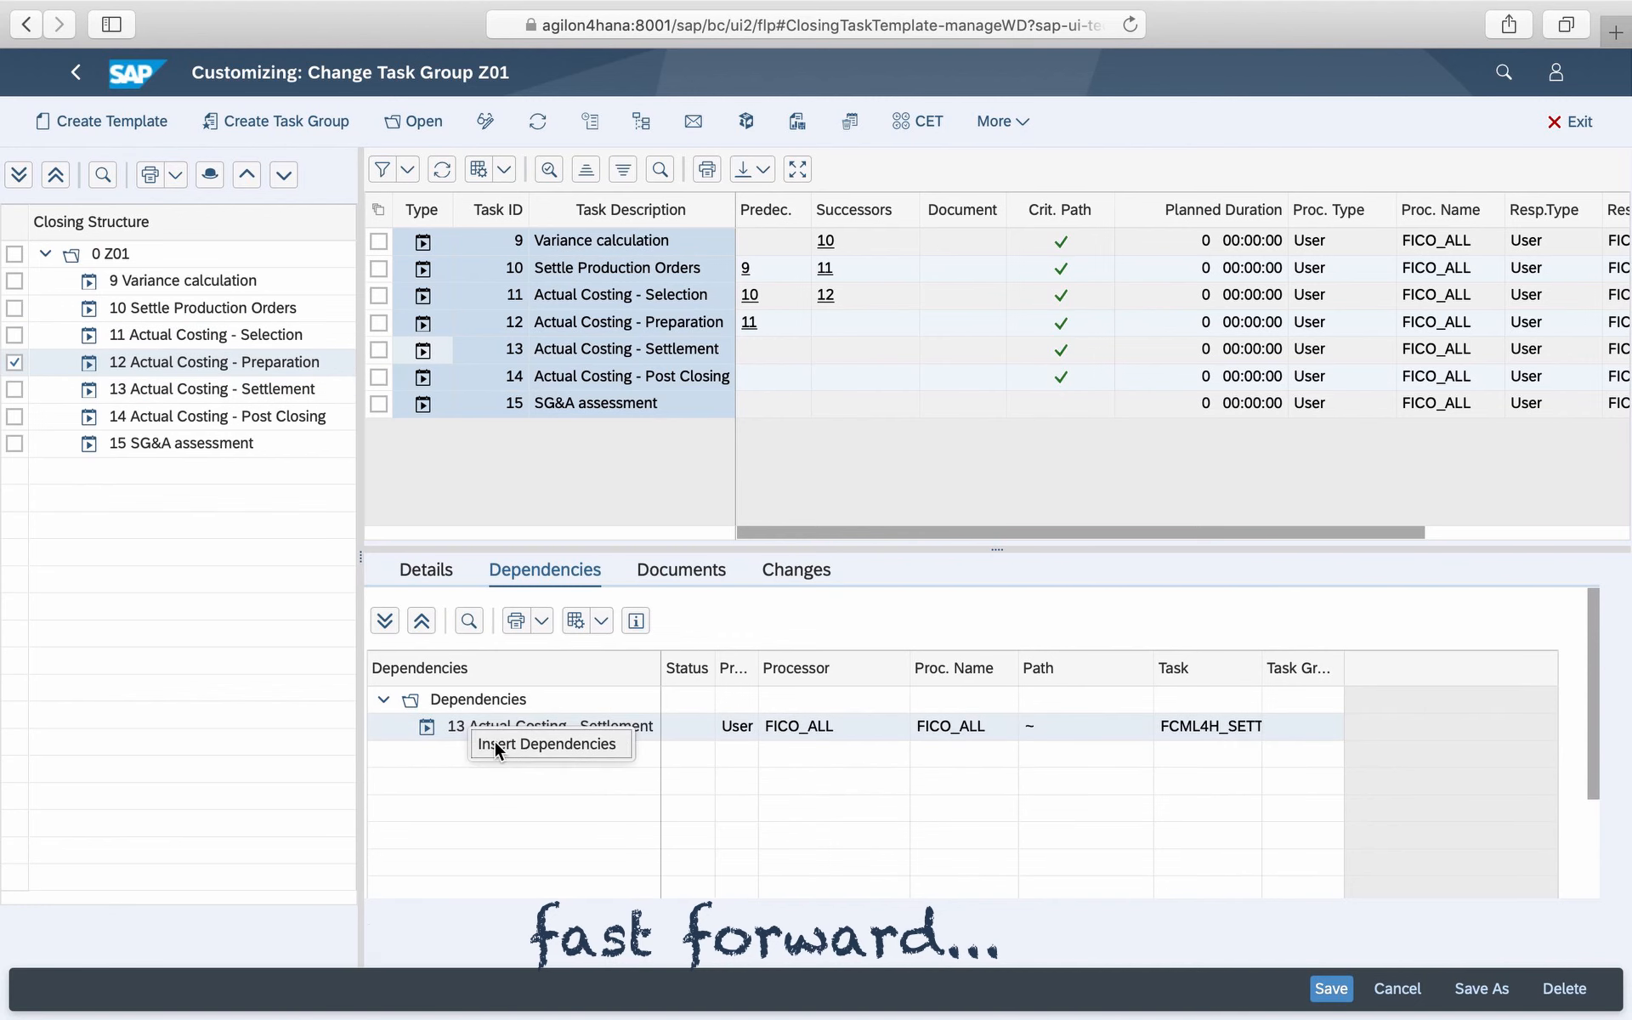
left_click(535, 741)
left_click(576, 619)
left_click(879, 687)
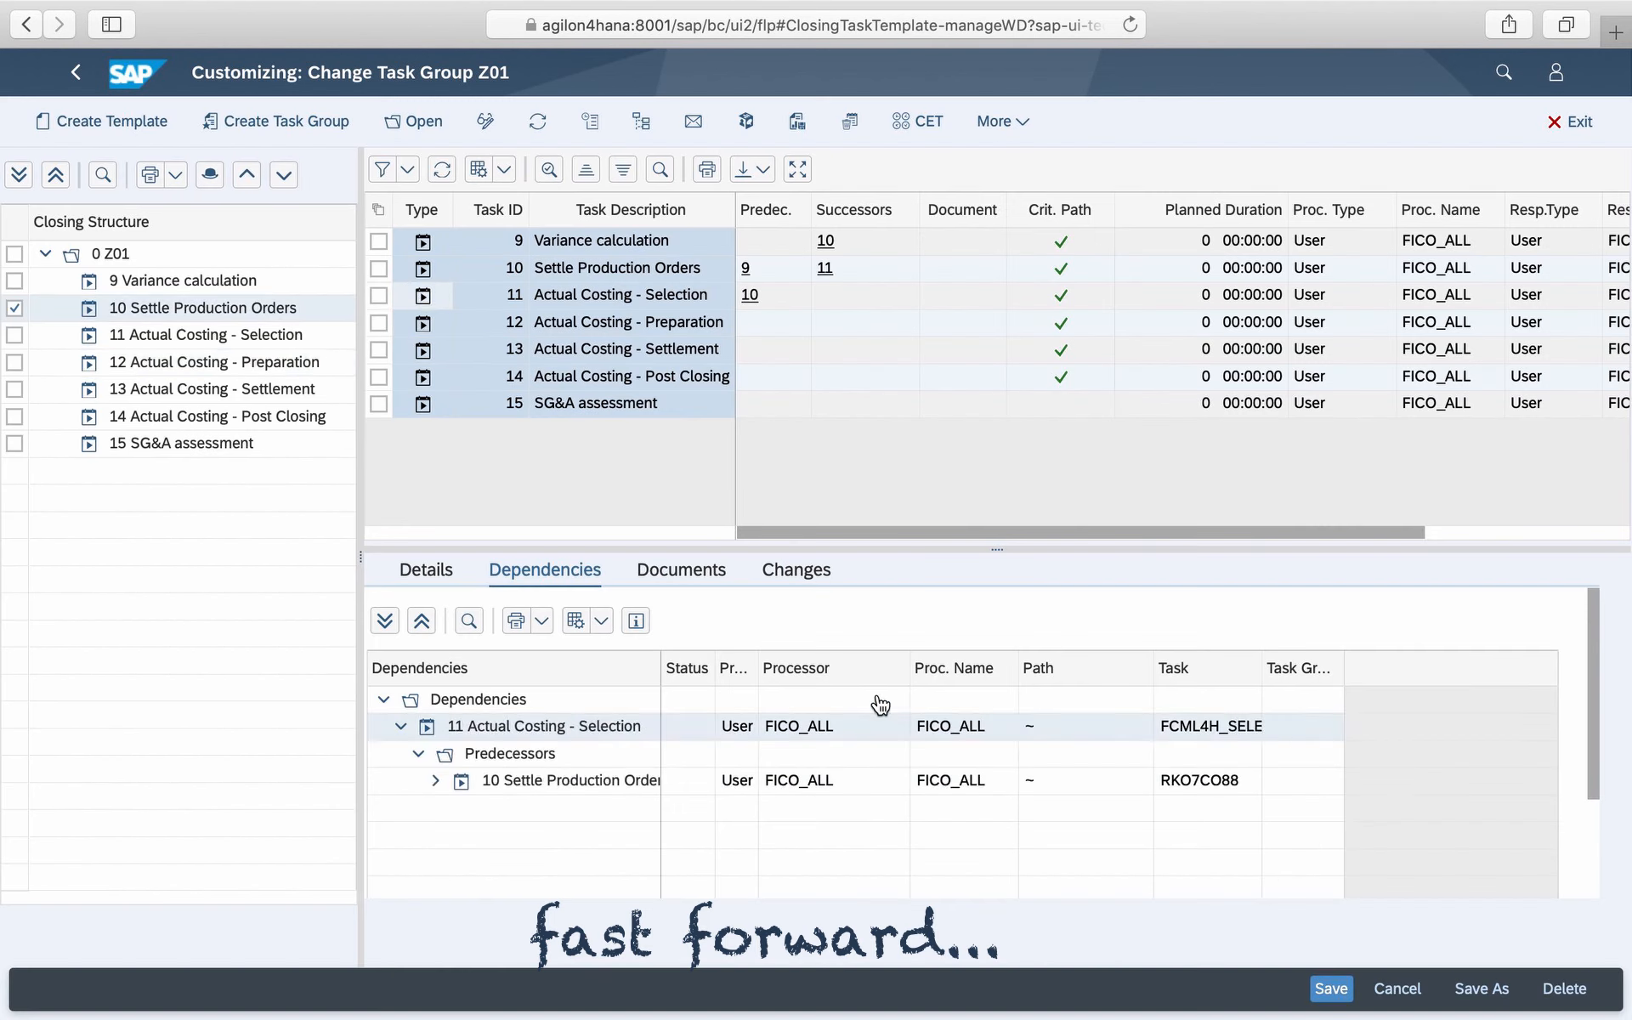
- Re-insert Actual Costing - Selection as the predecessor of Actual Costing - Preparation
left_click(15, 335)
right_click(544, 726)
left_click(568, 736)
left_click(577, 619)
left_click(879, 688)
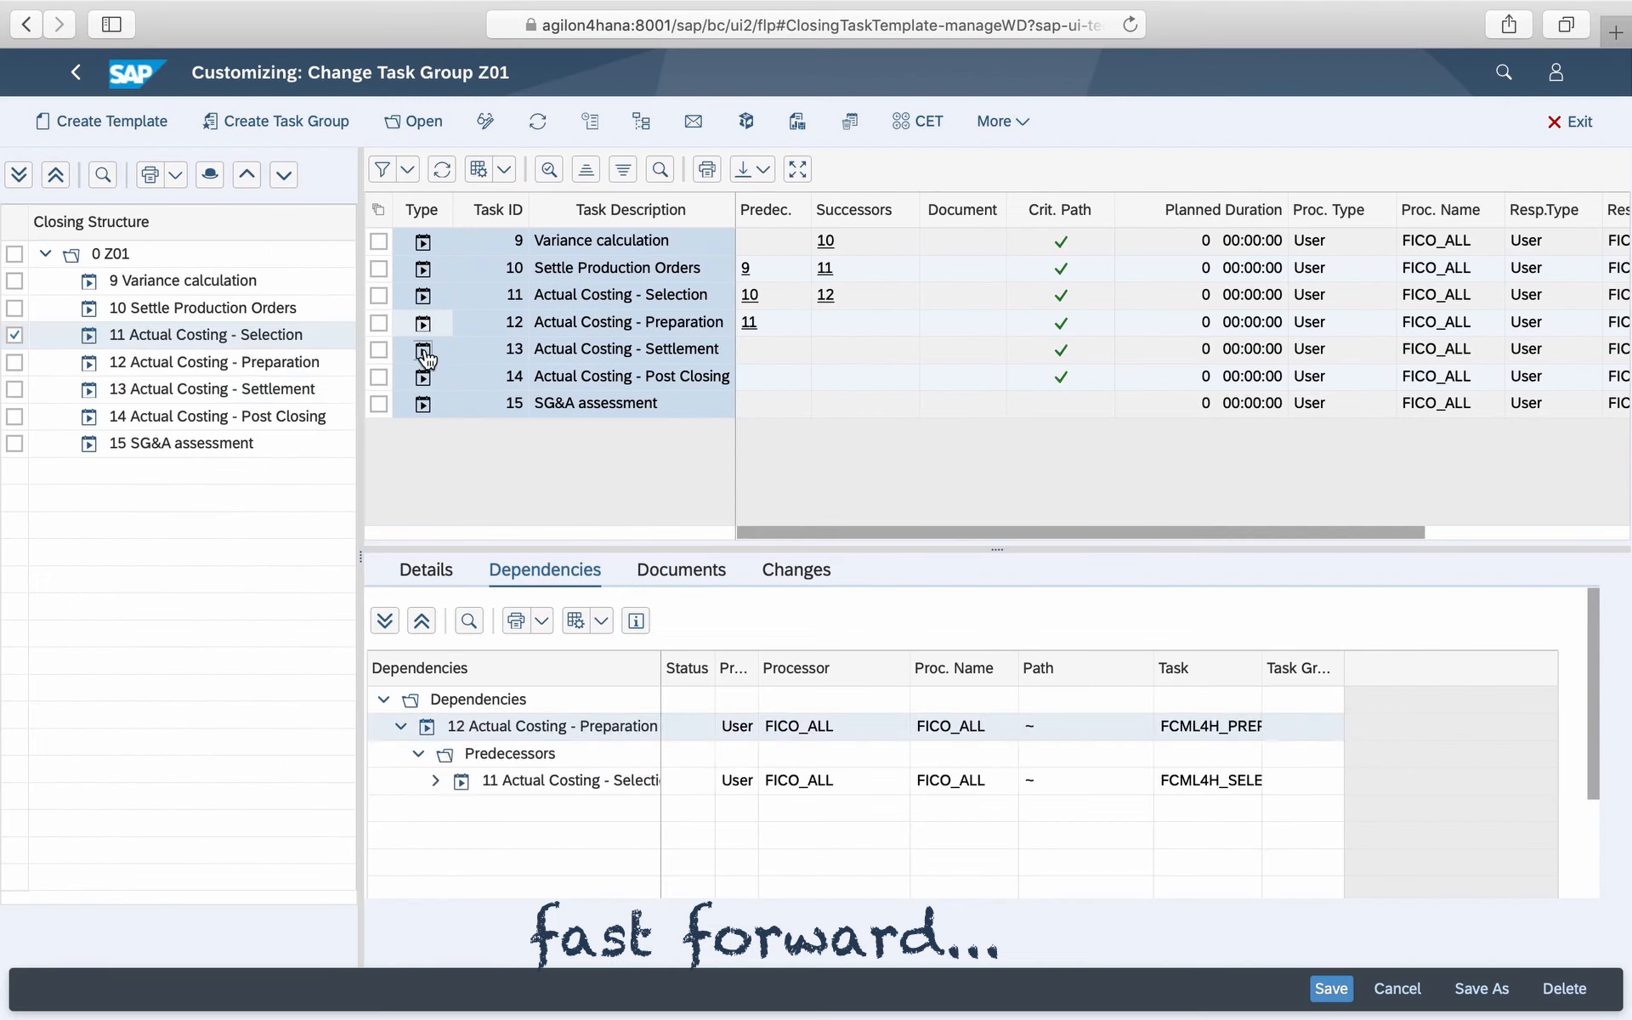
- Insert Actual Costing - Preparation as the predecessor of Actual Costing - Settlement
left_click(14, 336)
left_click(14, 390)
left_click(16, 390)
right_click(473, 729)
left_click(495, 741)
left_click(577, 619)
left_click(880, 689)
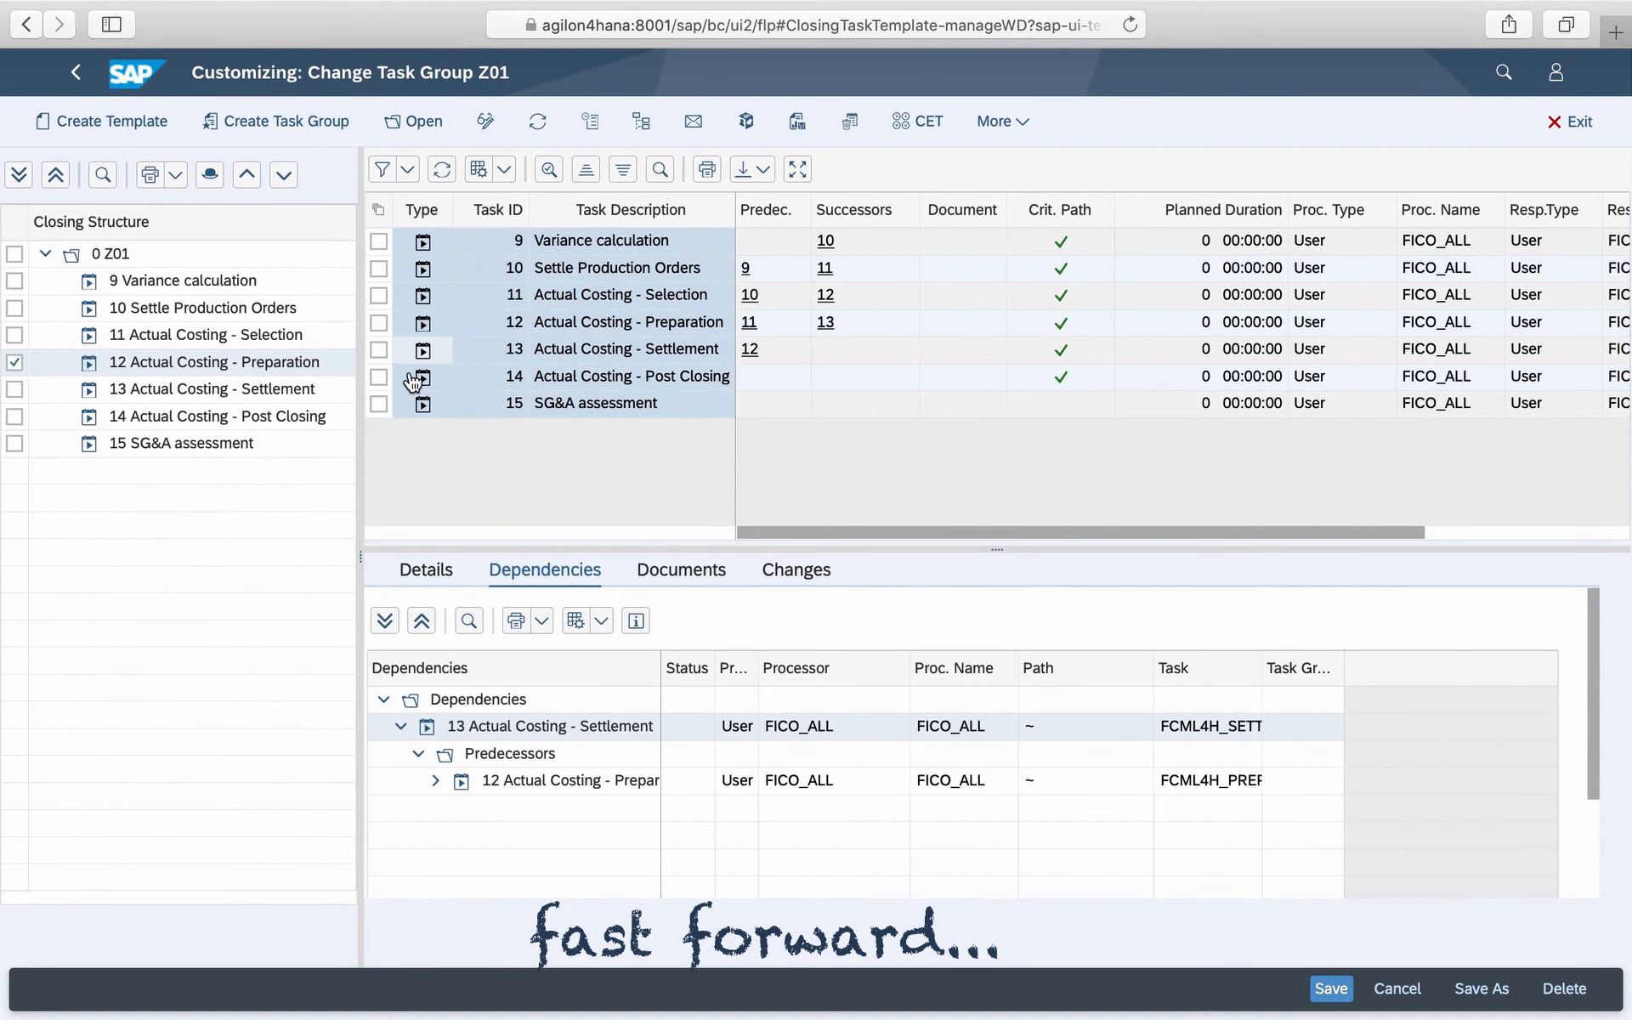
- Insert Actual Costing - Settlement as the predecessor of Actual Costing - Post Closing and save under request B4HK900126
left_click(421, 378)
left_click(14, 390)
left_click(15, 416)
right_click(442, 726)
left_click(476, 740)
left_click(577, 619)
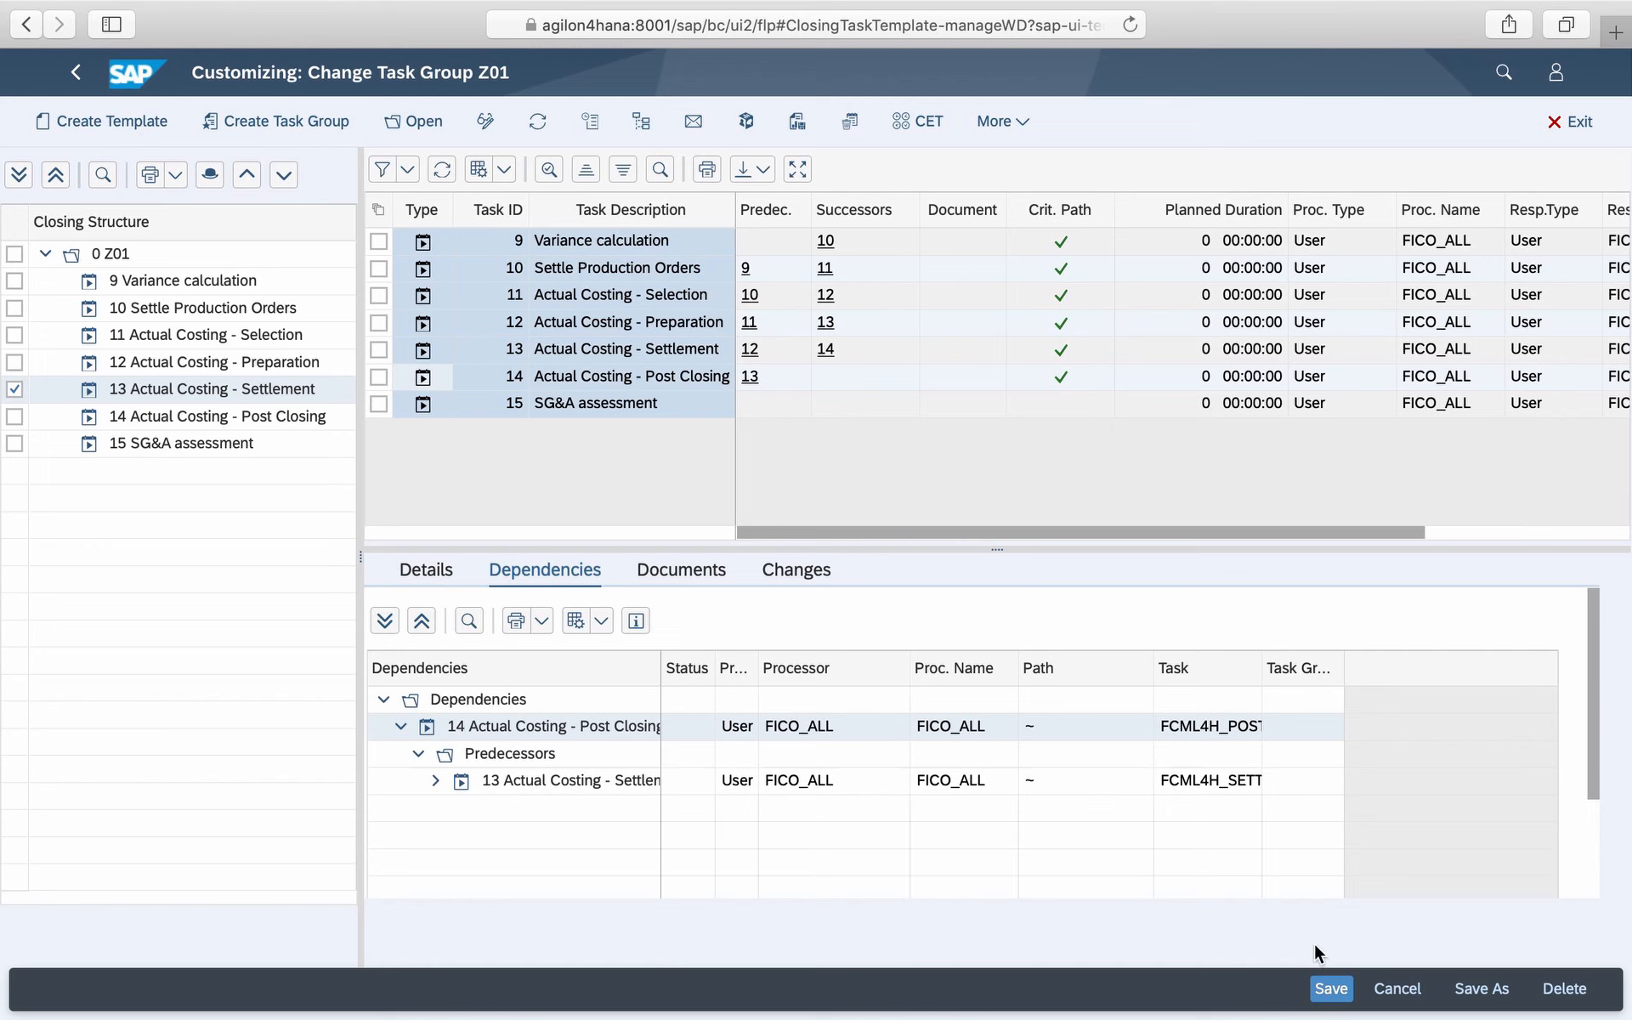
left_click(1331, 988)
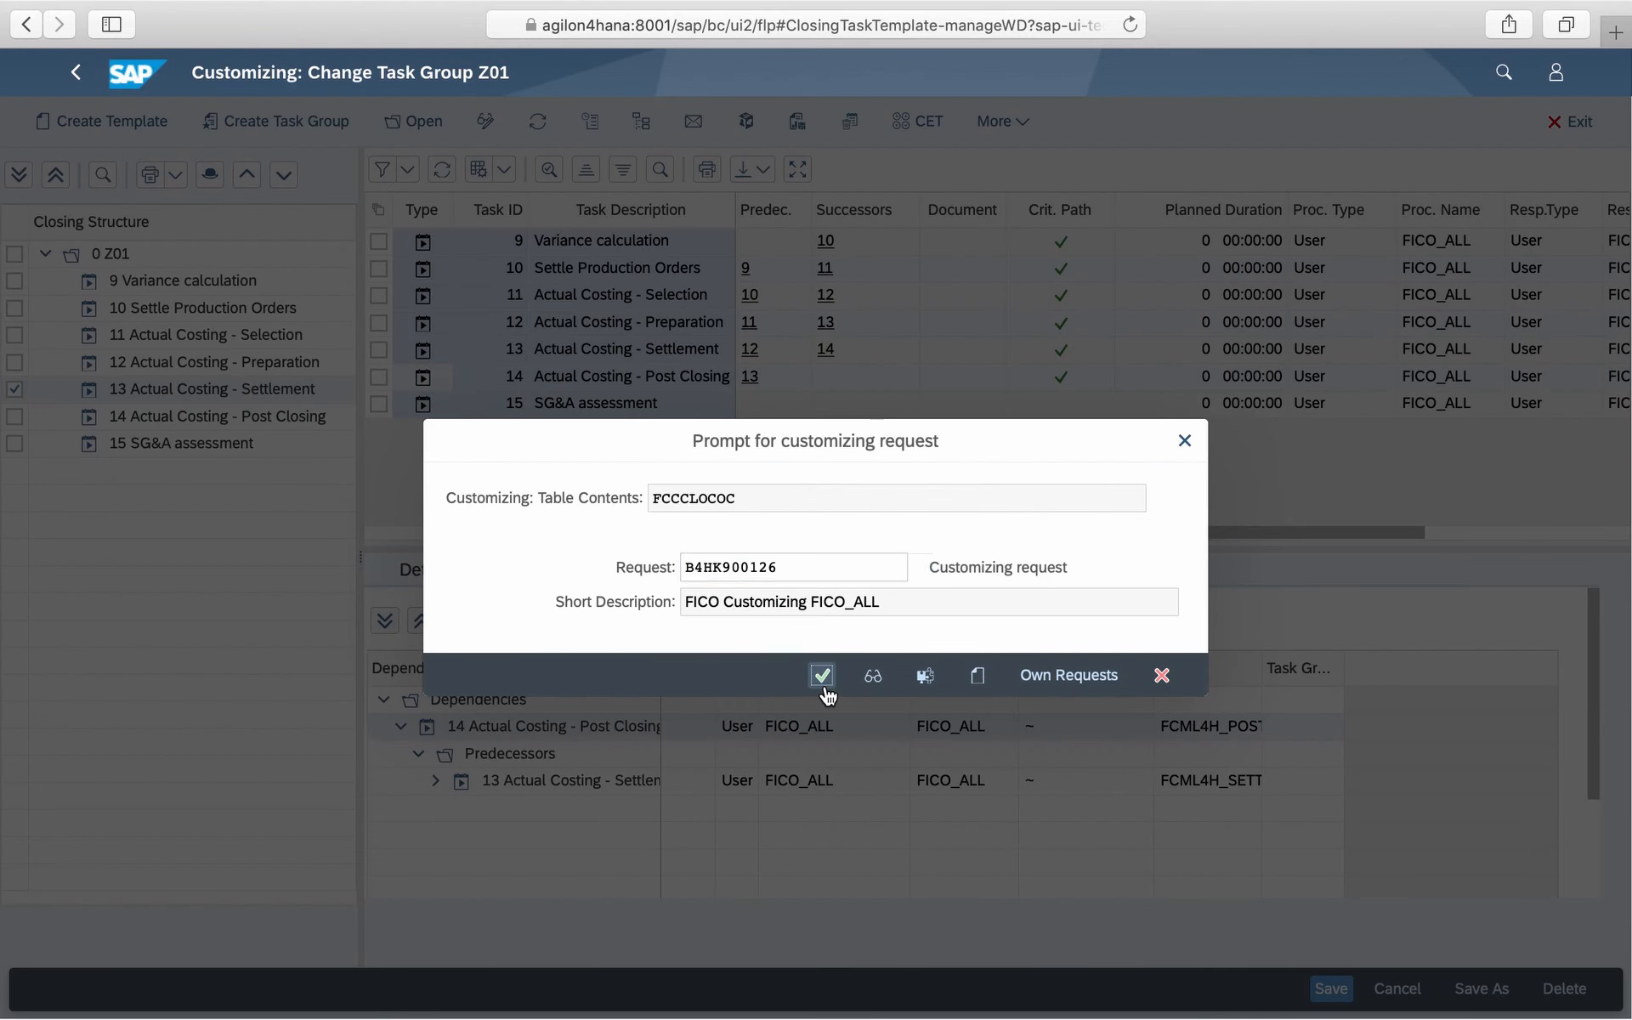
key("Return")
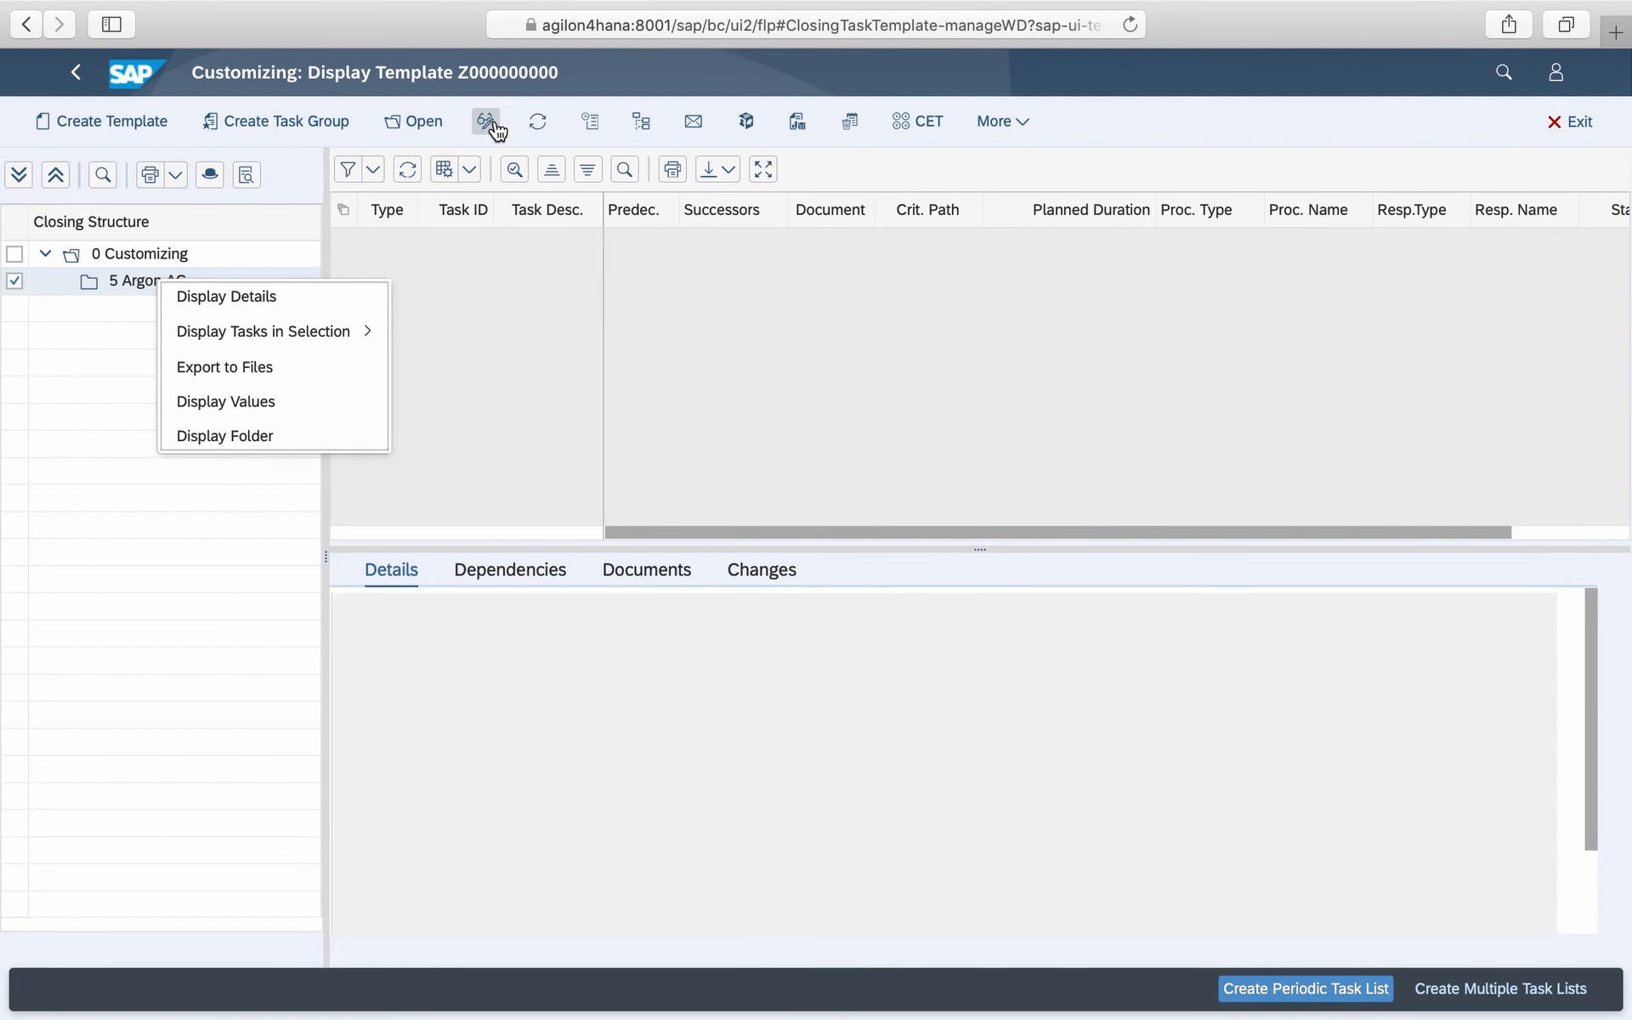
- Switch template Z000000000 to change mode and assign task group Z01 to the Argon AG folder
left_click(486, 123)
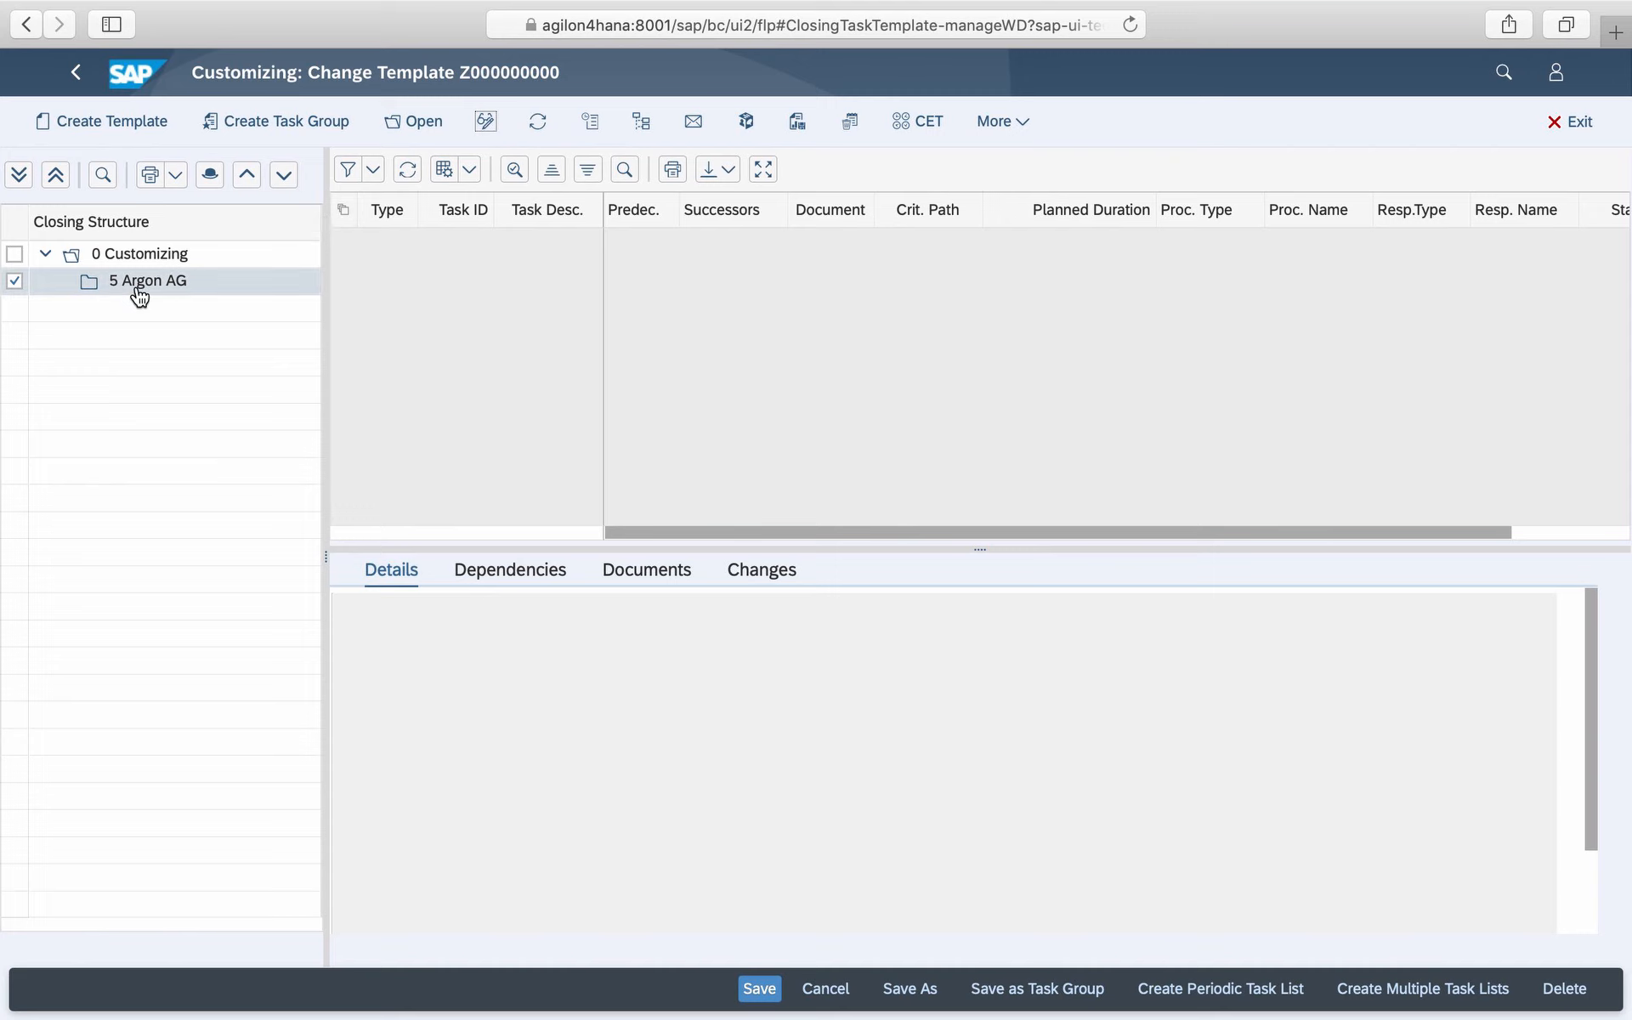
right_click(138, 291)
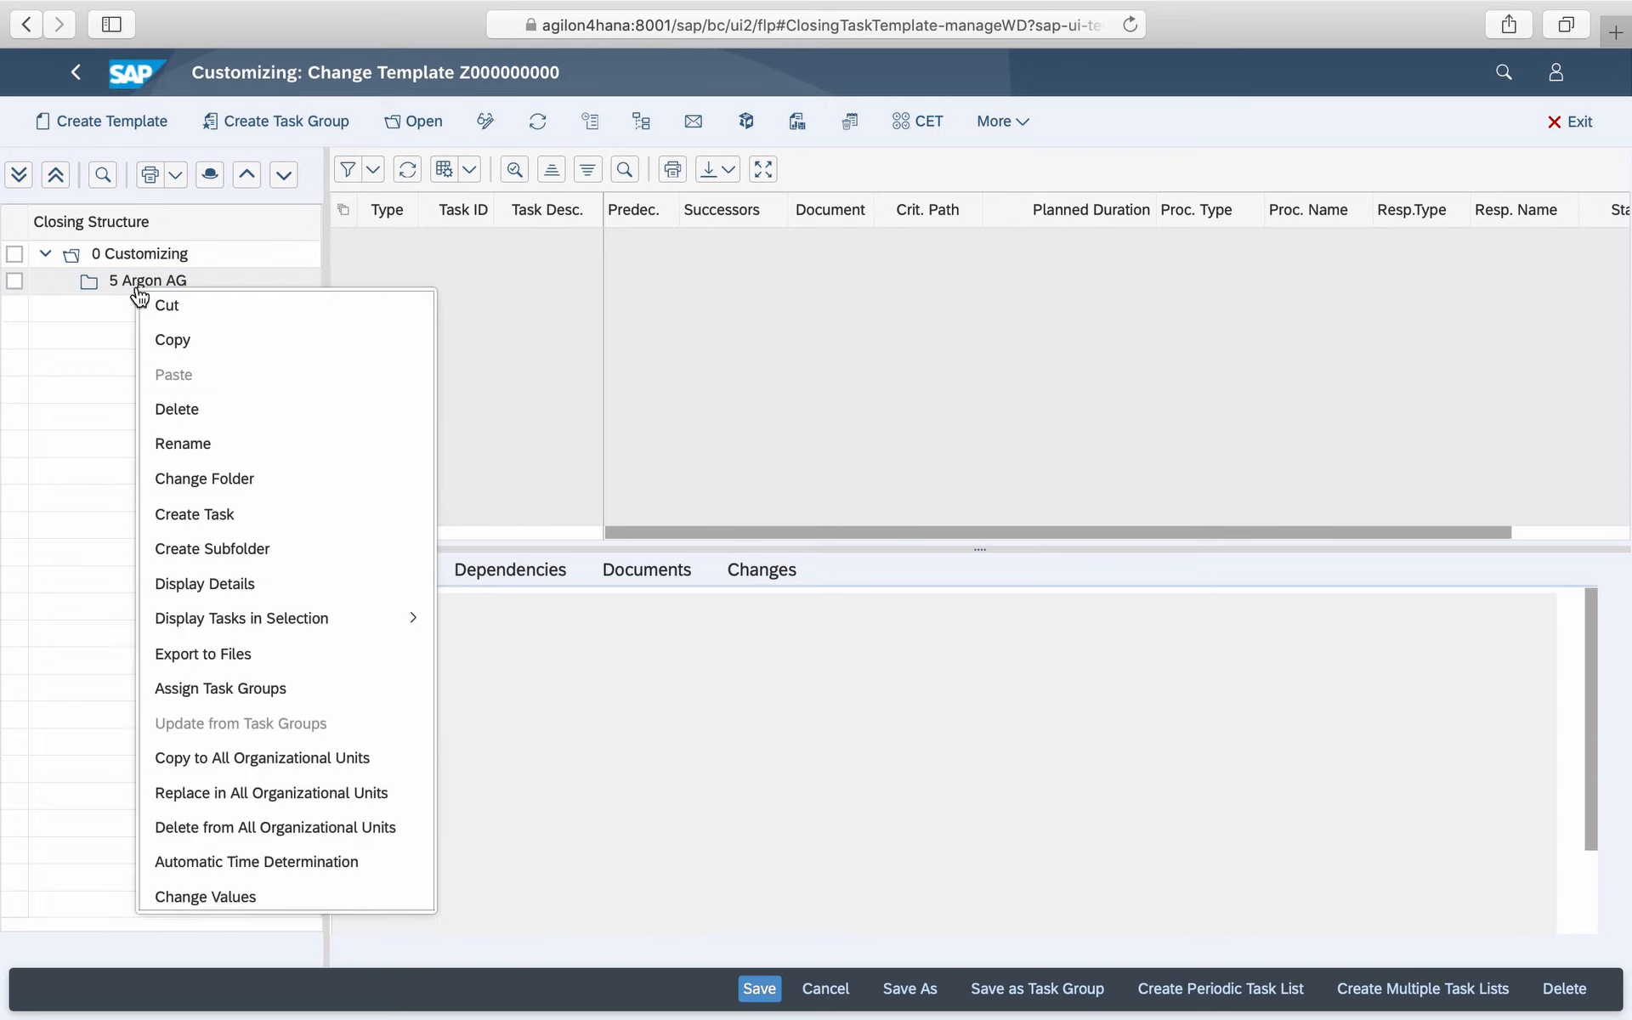
left_click(228, 689)
left_click(306, 242)
left_click(661, 244)
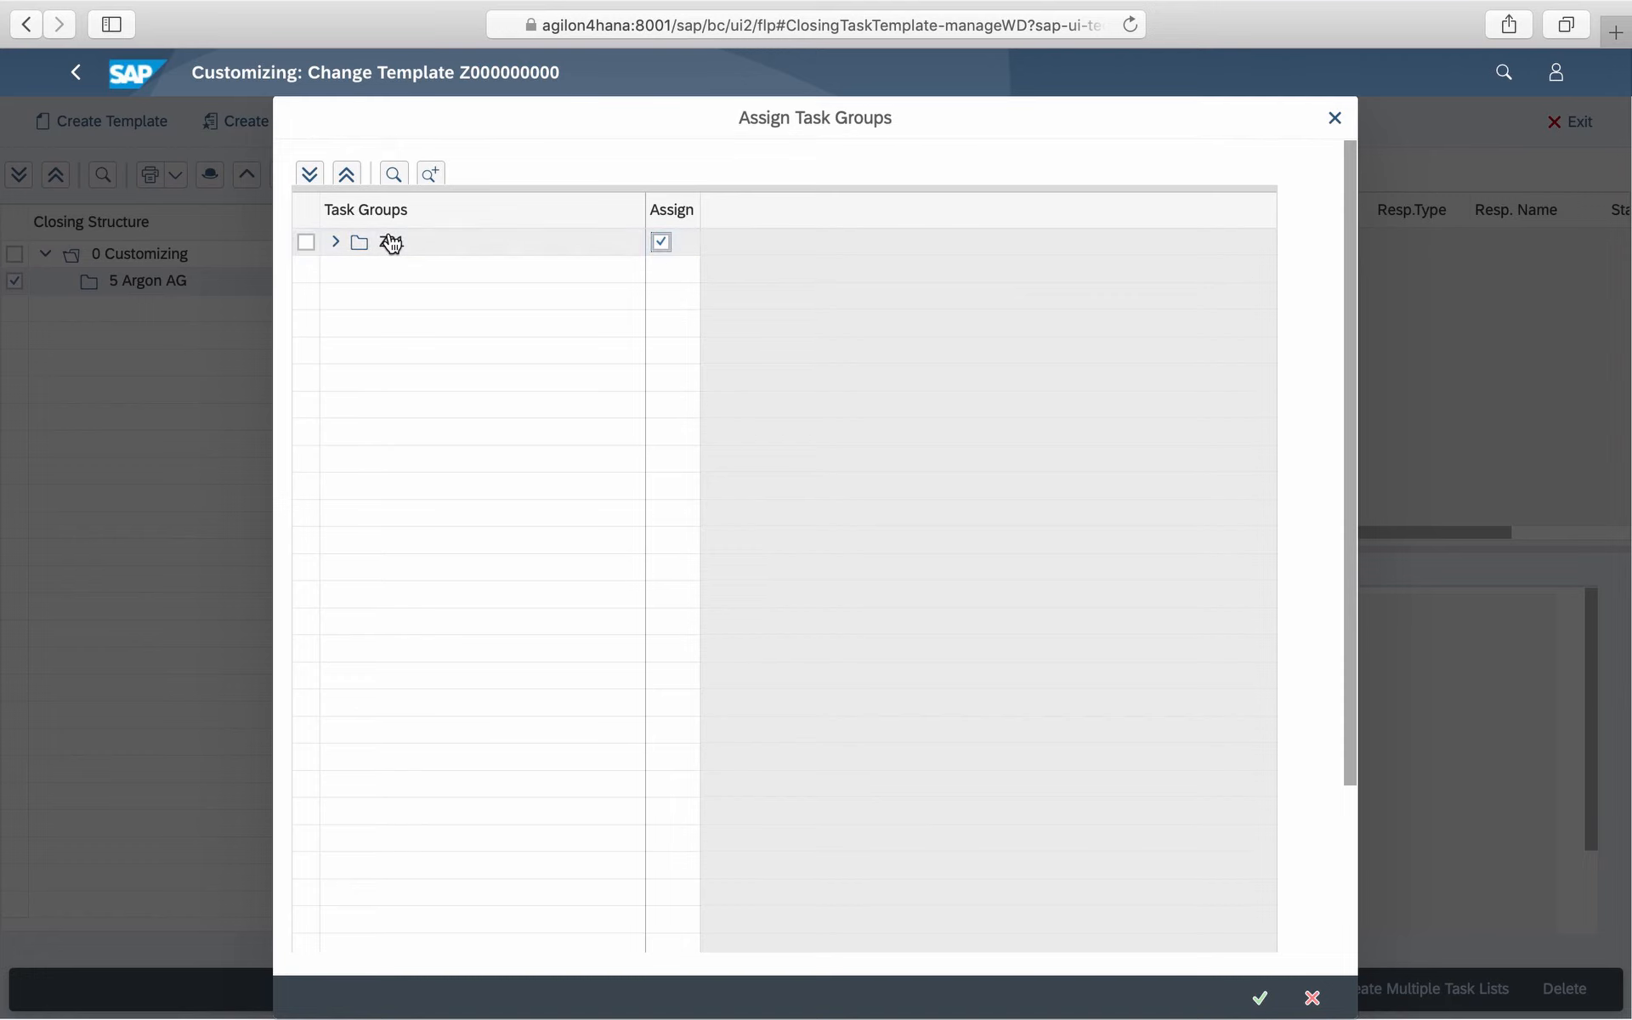
left_click(336, 243)
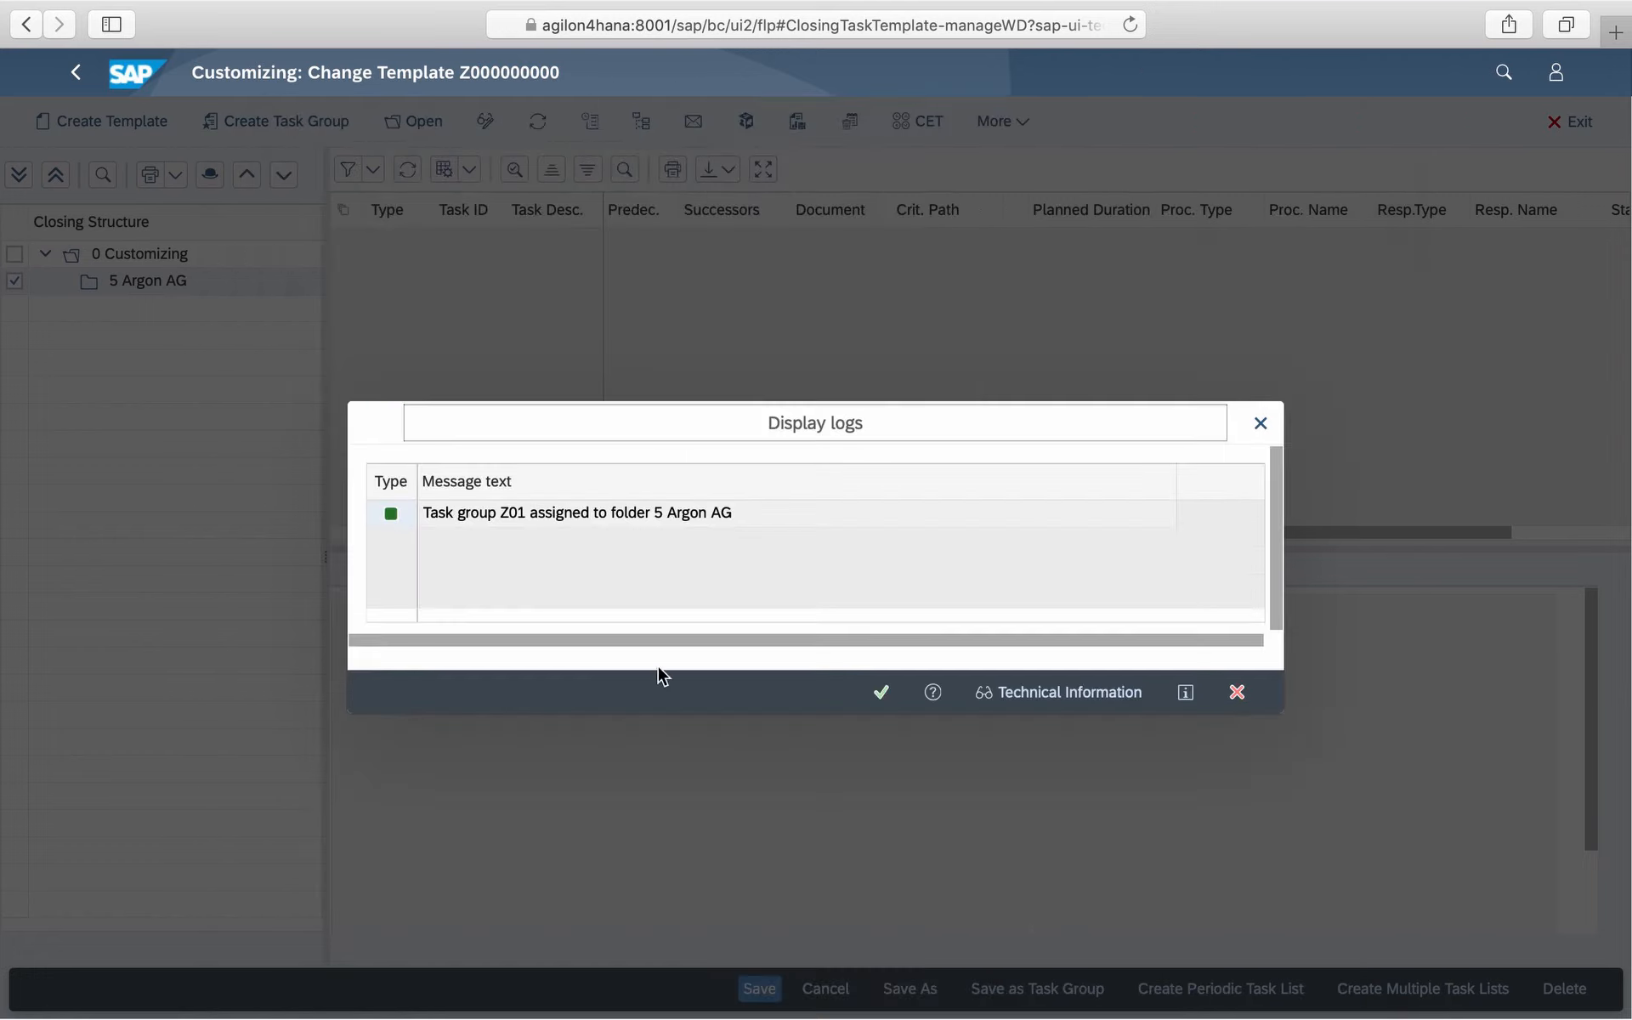
left_click(884, 697)
- Start a periodic task list from the template with key date 30.04.2020 and closing type M Month-End Closing
left_click(1202, 991)
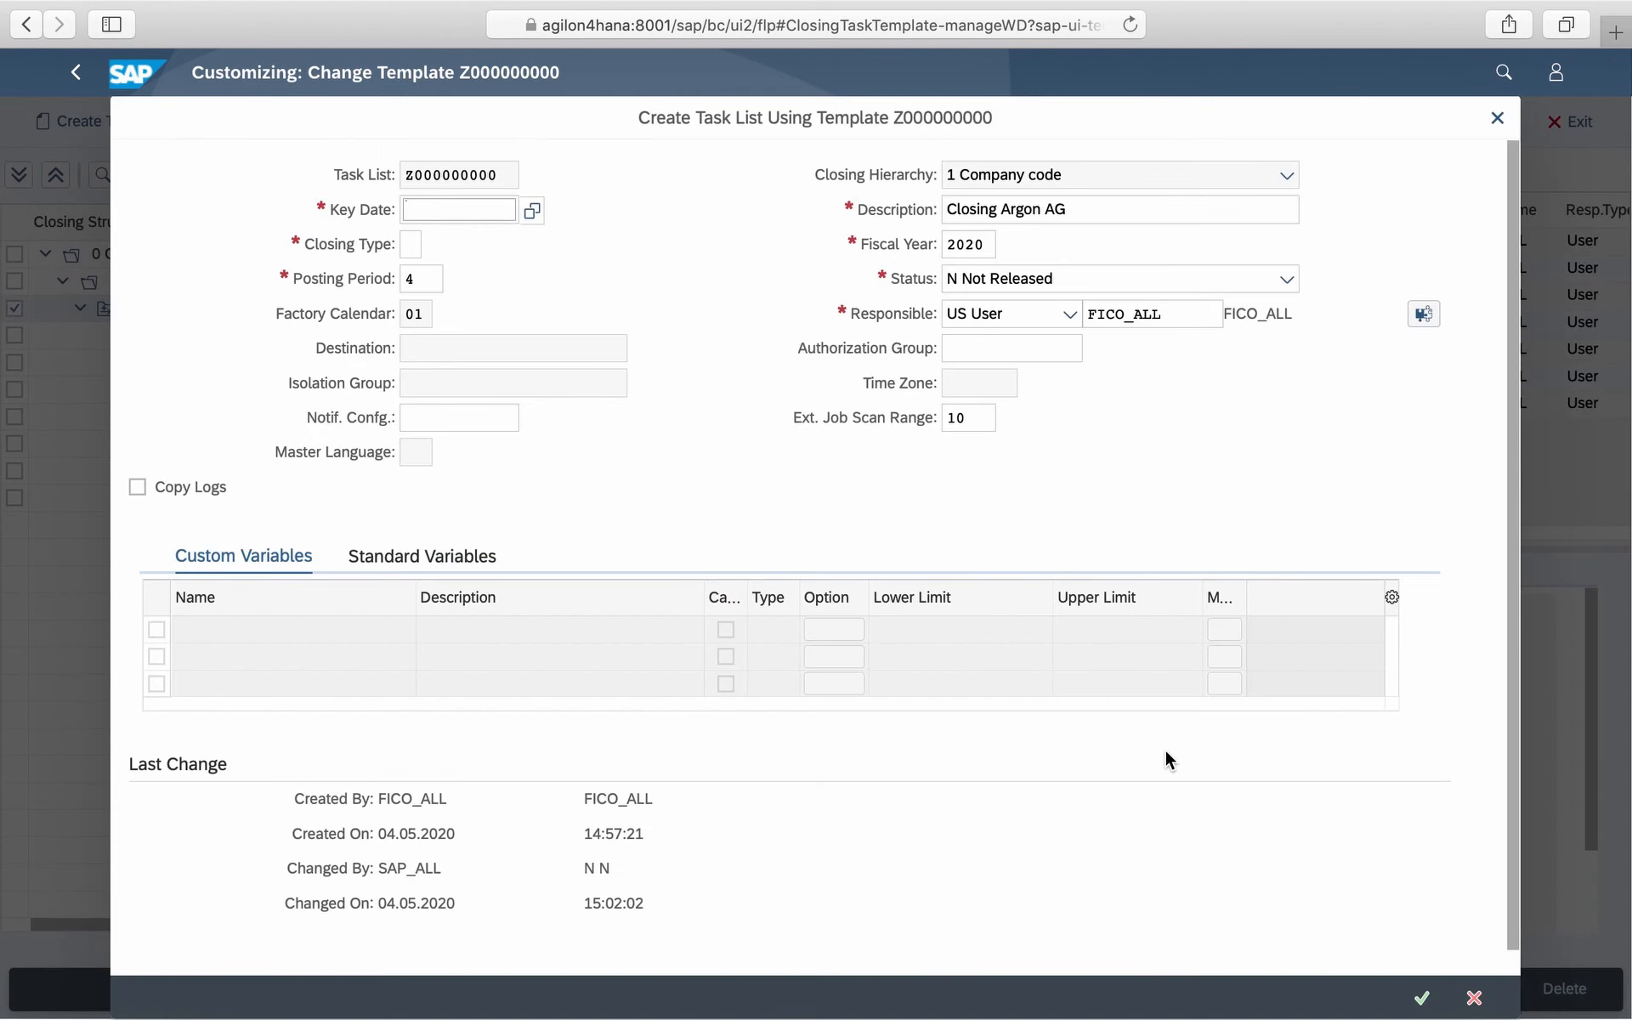
left_click(533, 211)
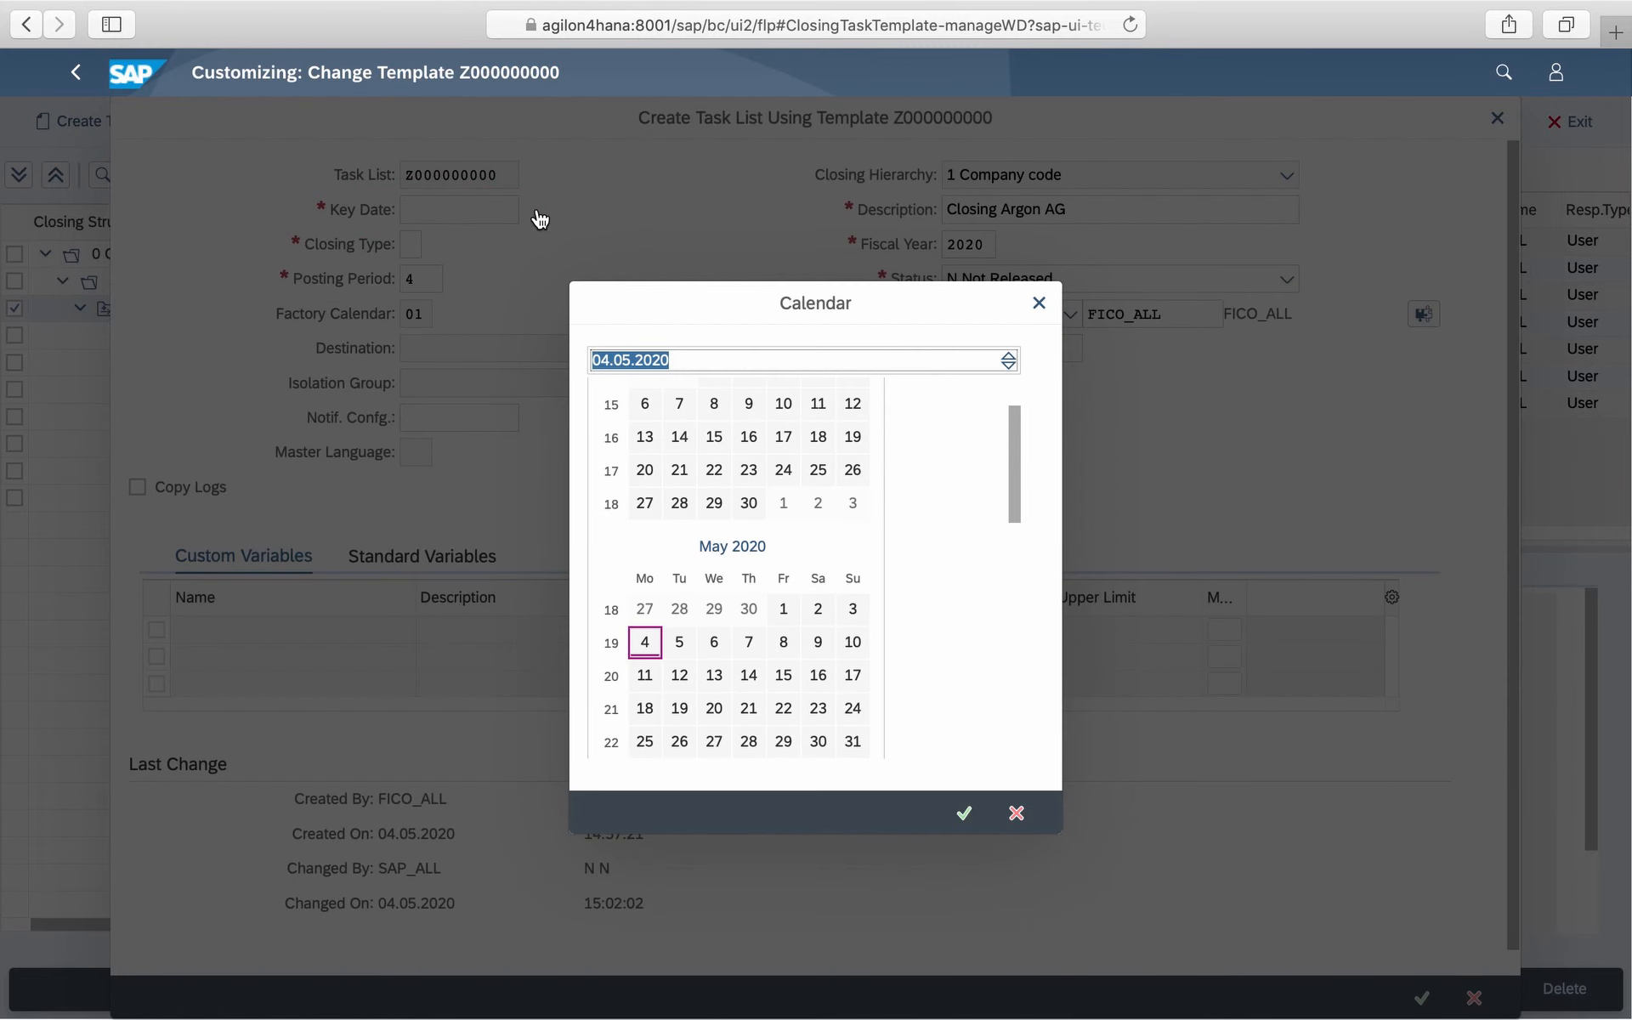
left_click(759, 505)
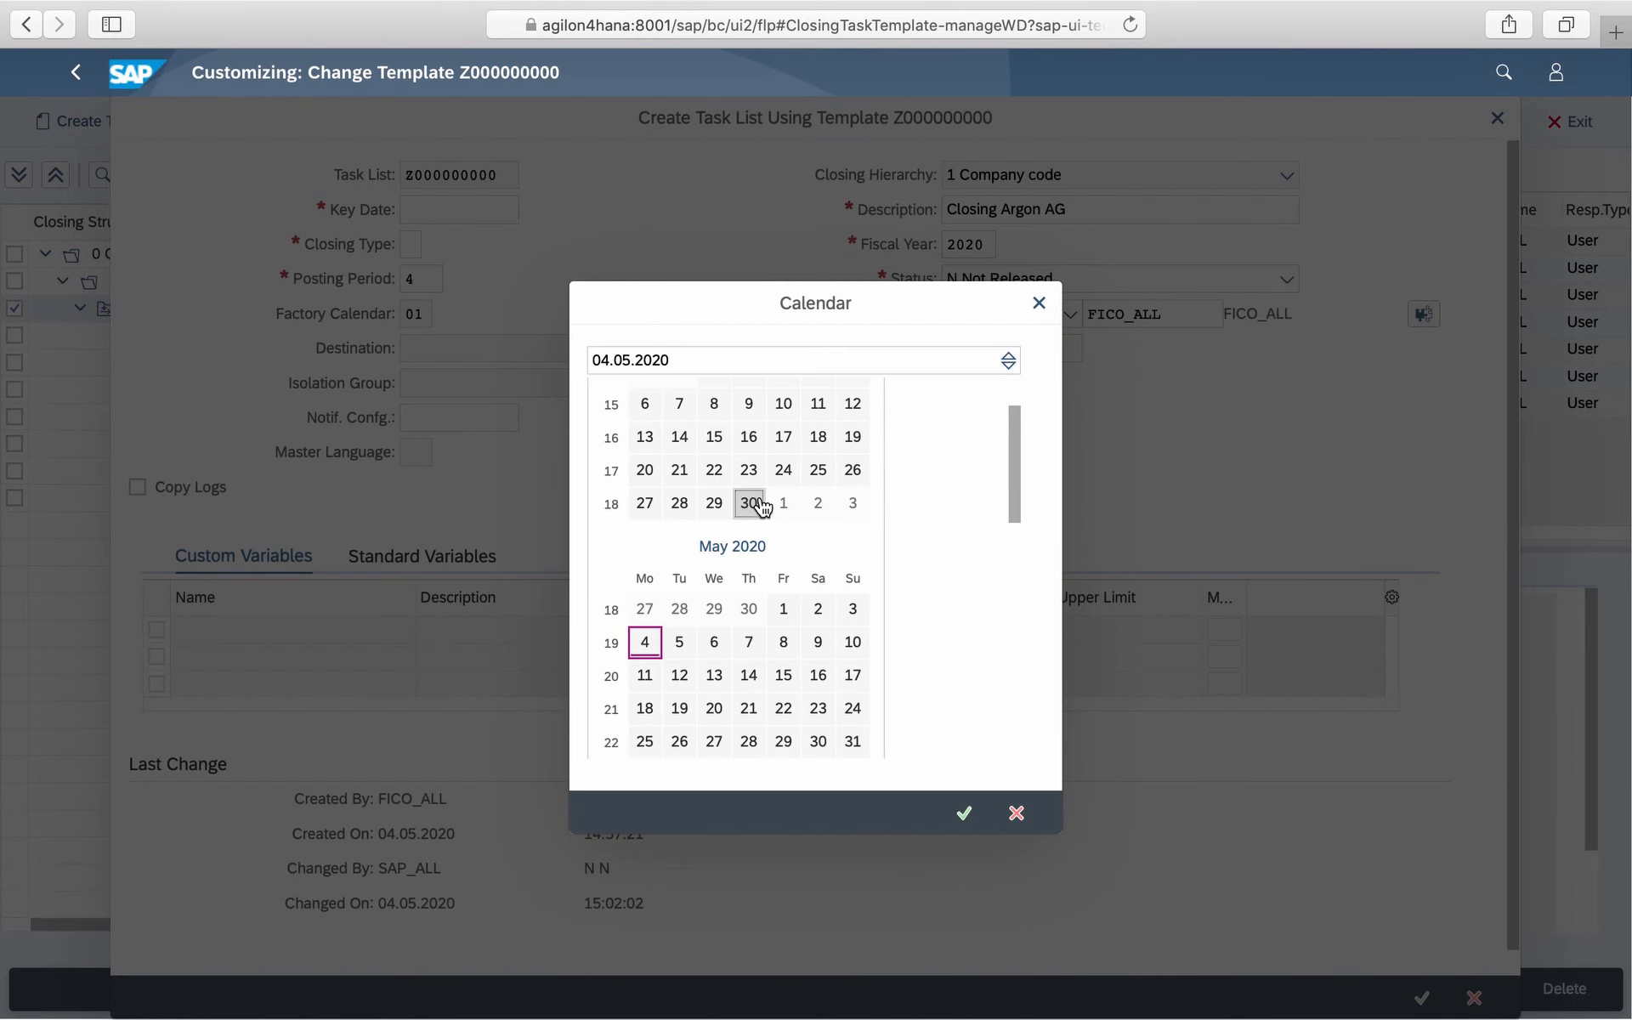
left_click(433, 247)
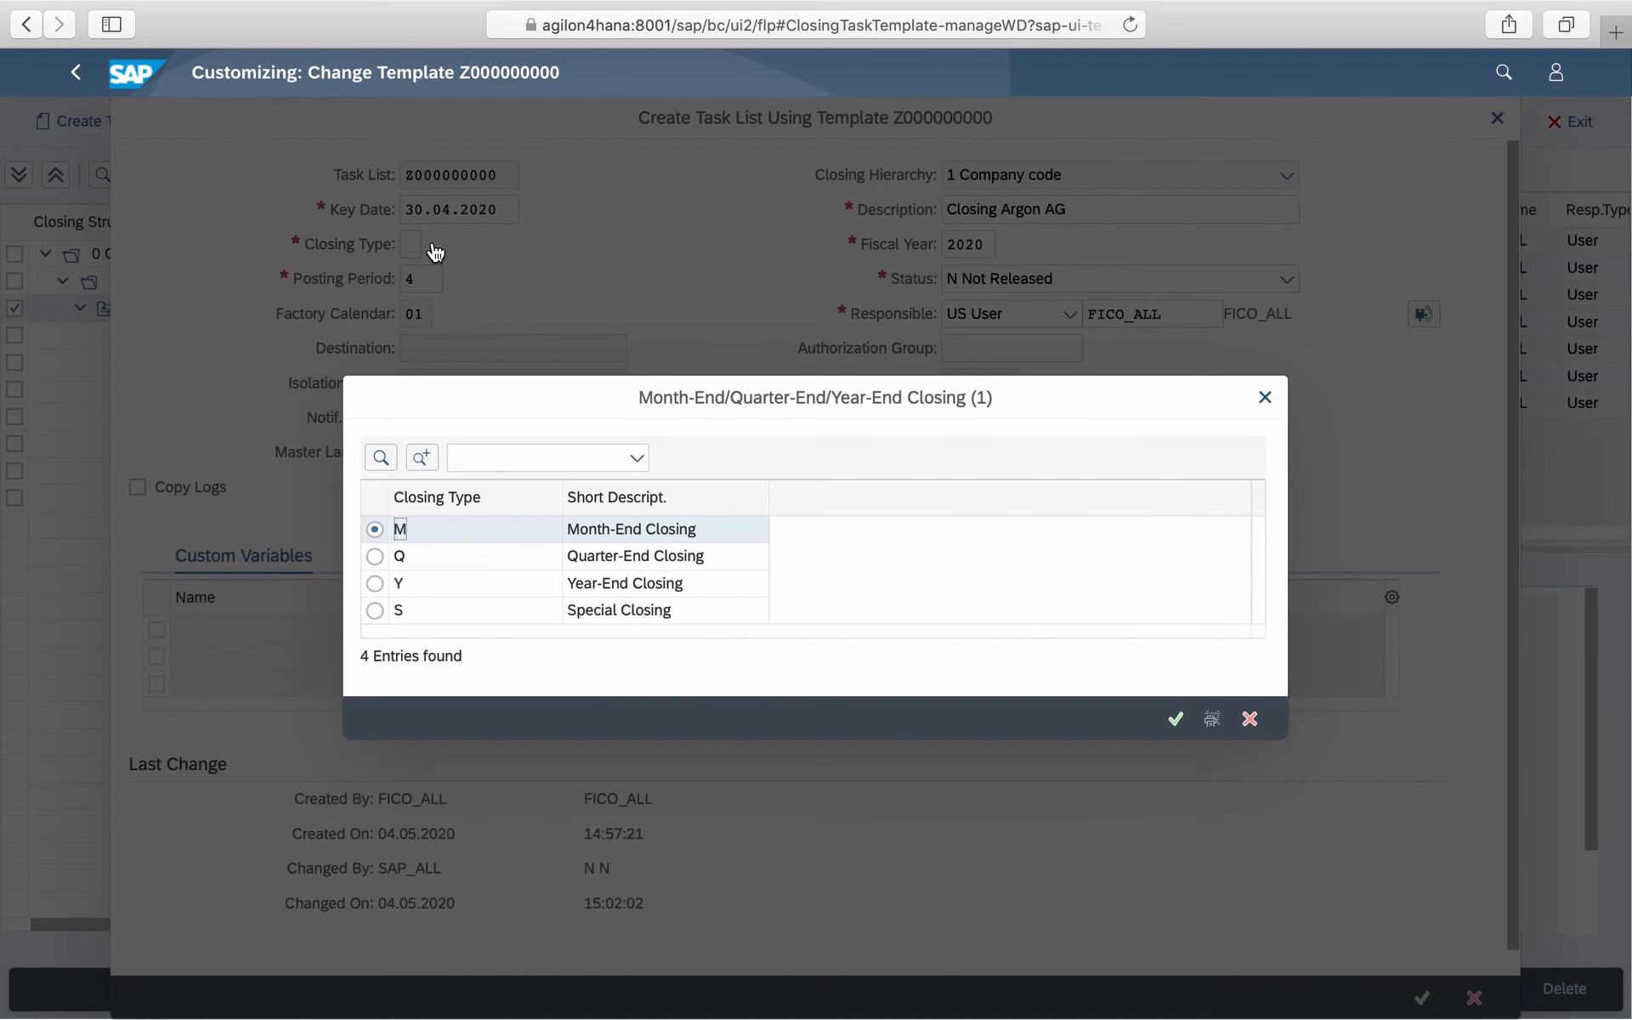
left_click(1173, 720)
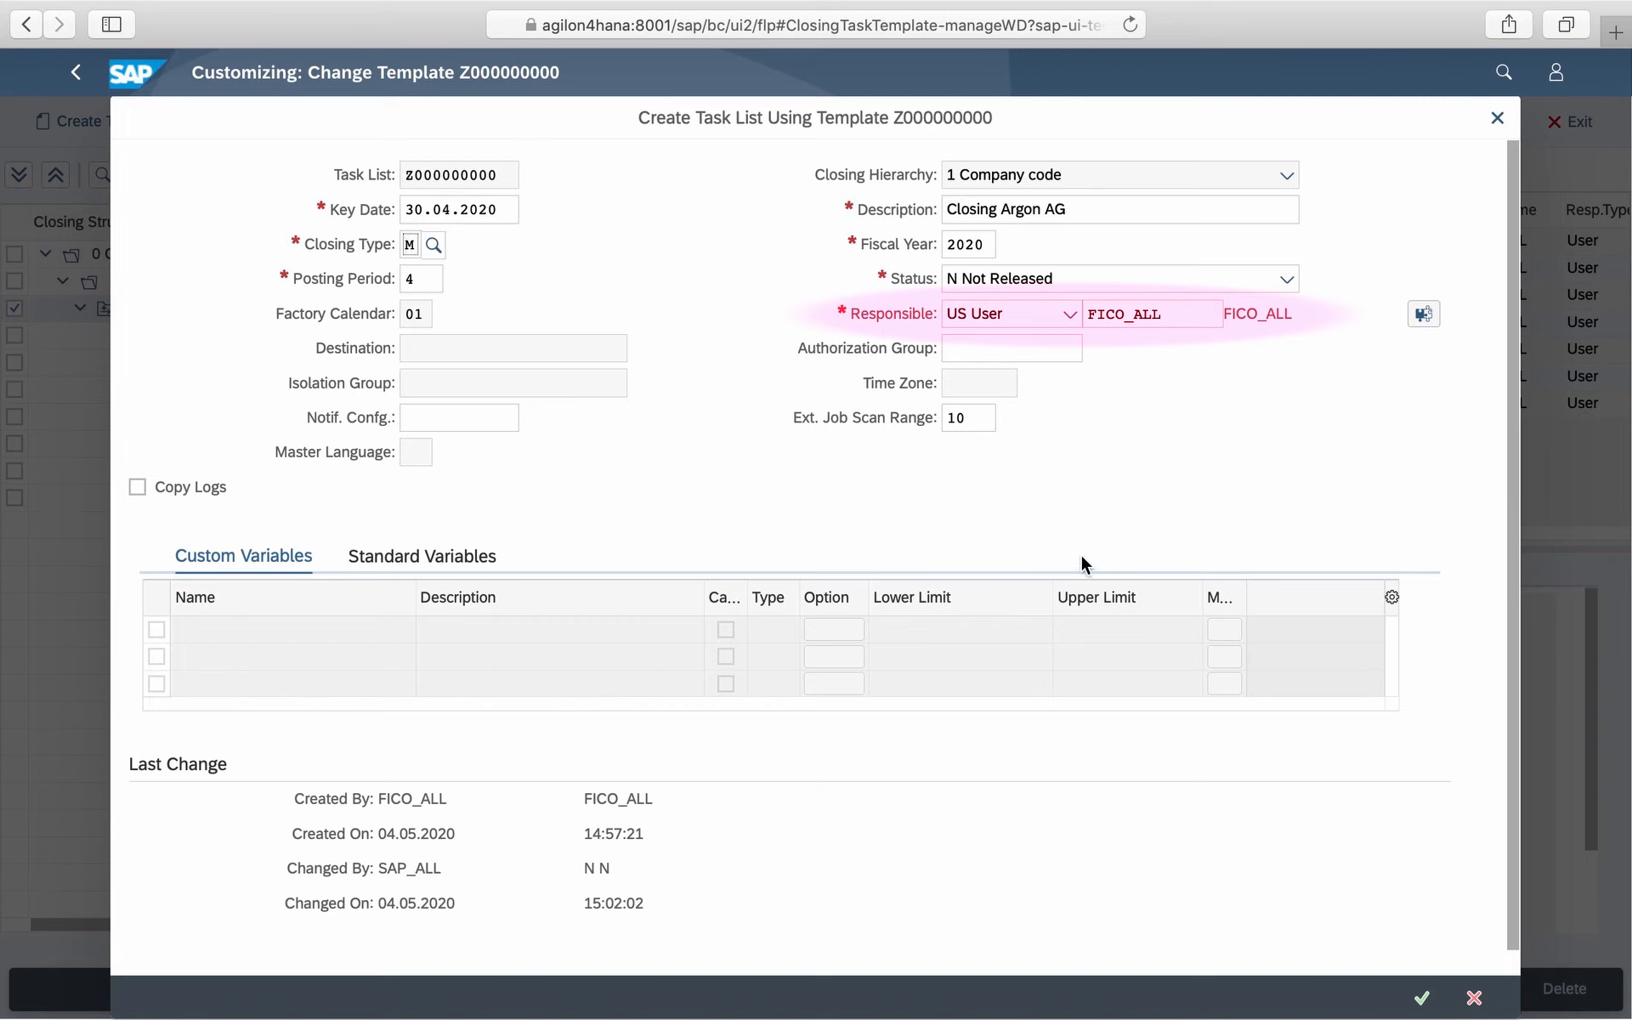
- Set the task list status to X Released, create the task list, and schedule its tasks in the foreground
left_click(1285, 278)
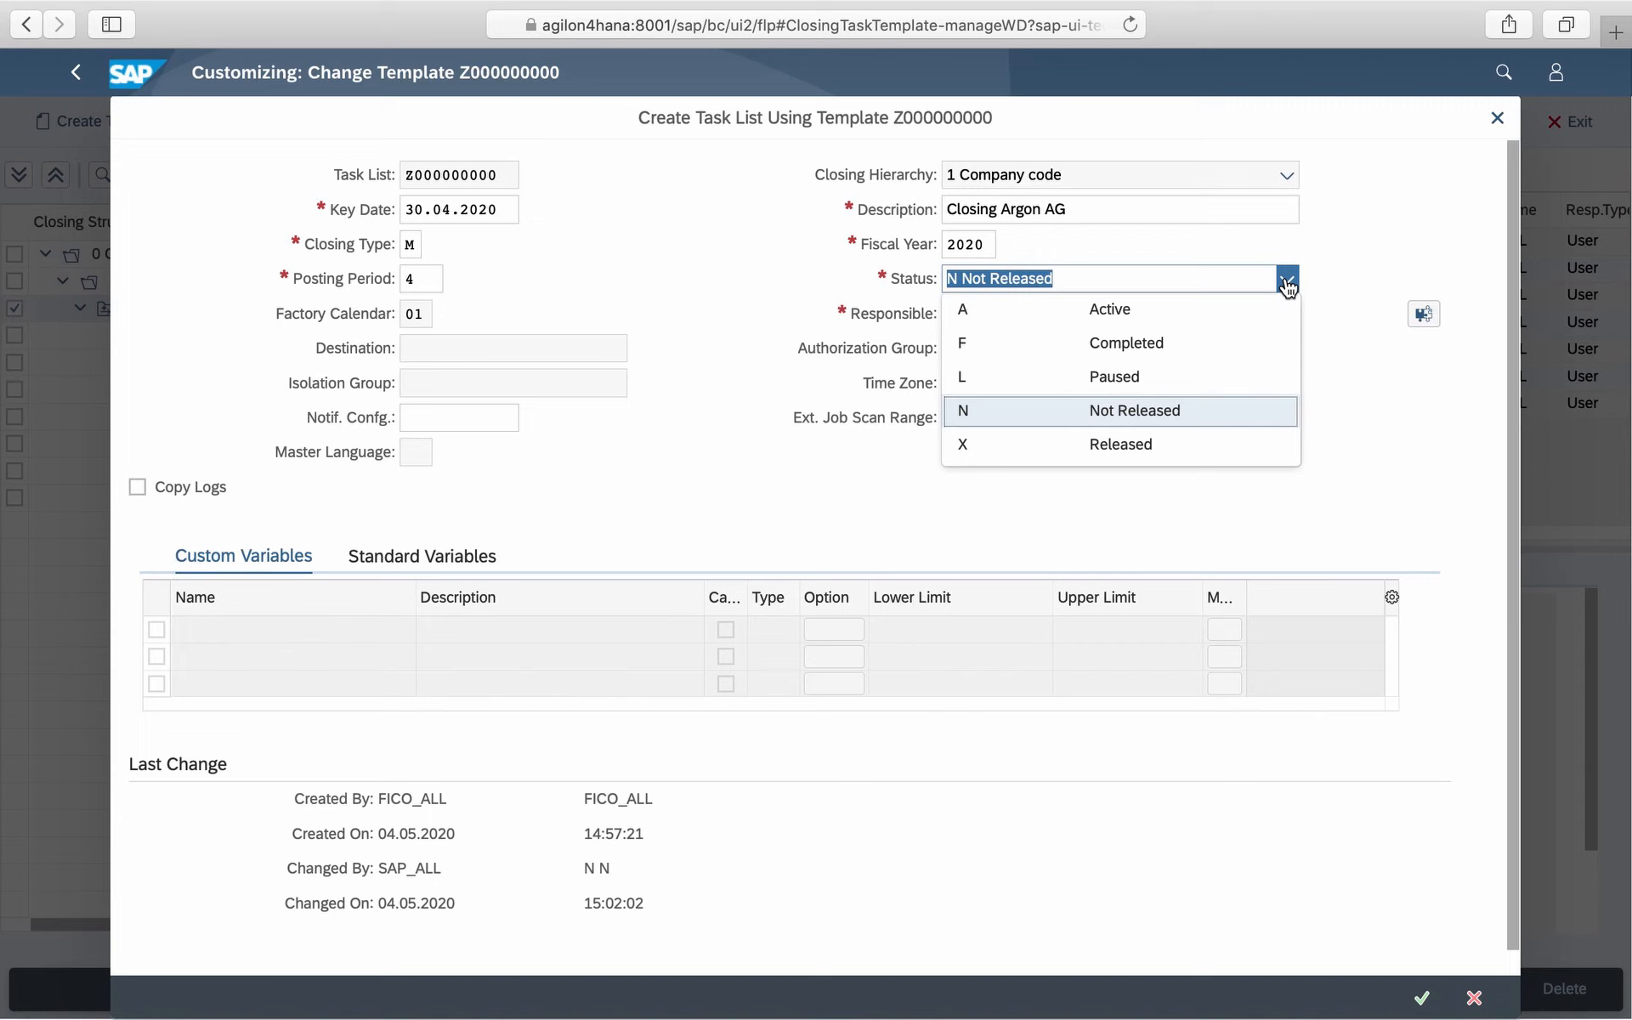
left_click(1287, 281)
left_click(1285, 278)
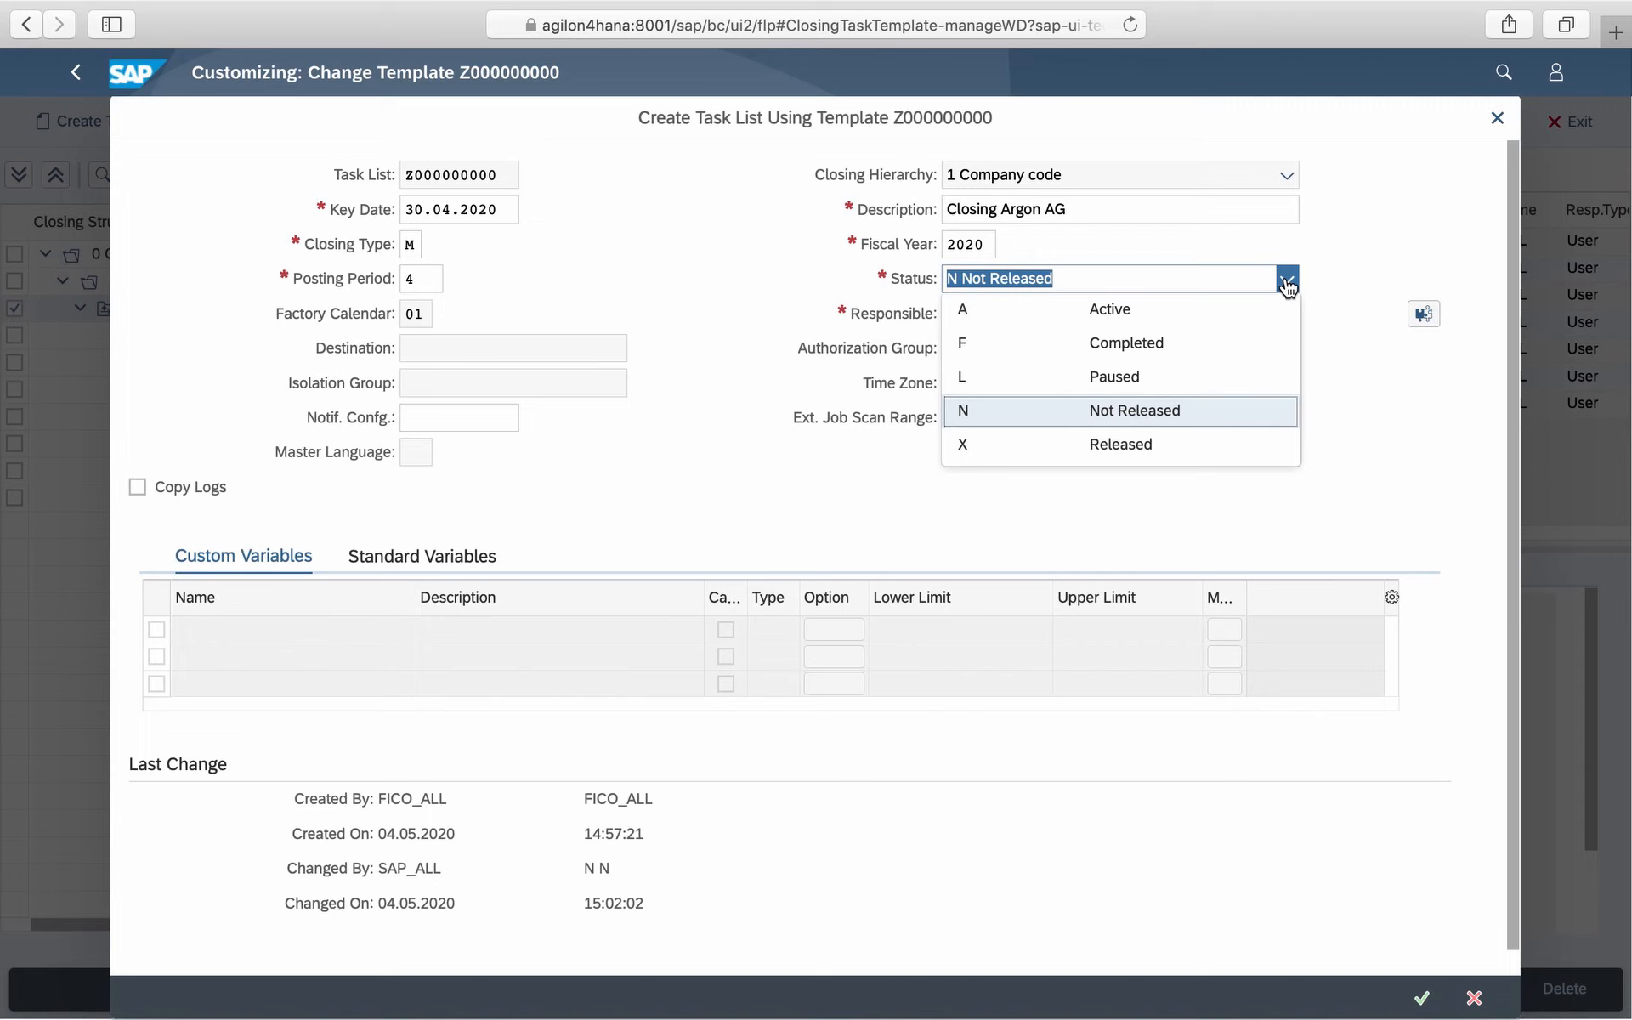
left_click(1121, 444)
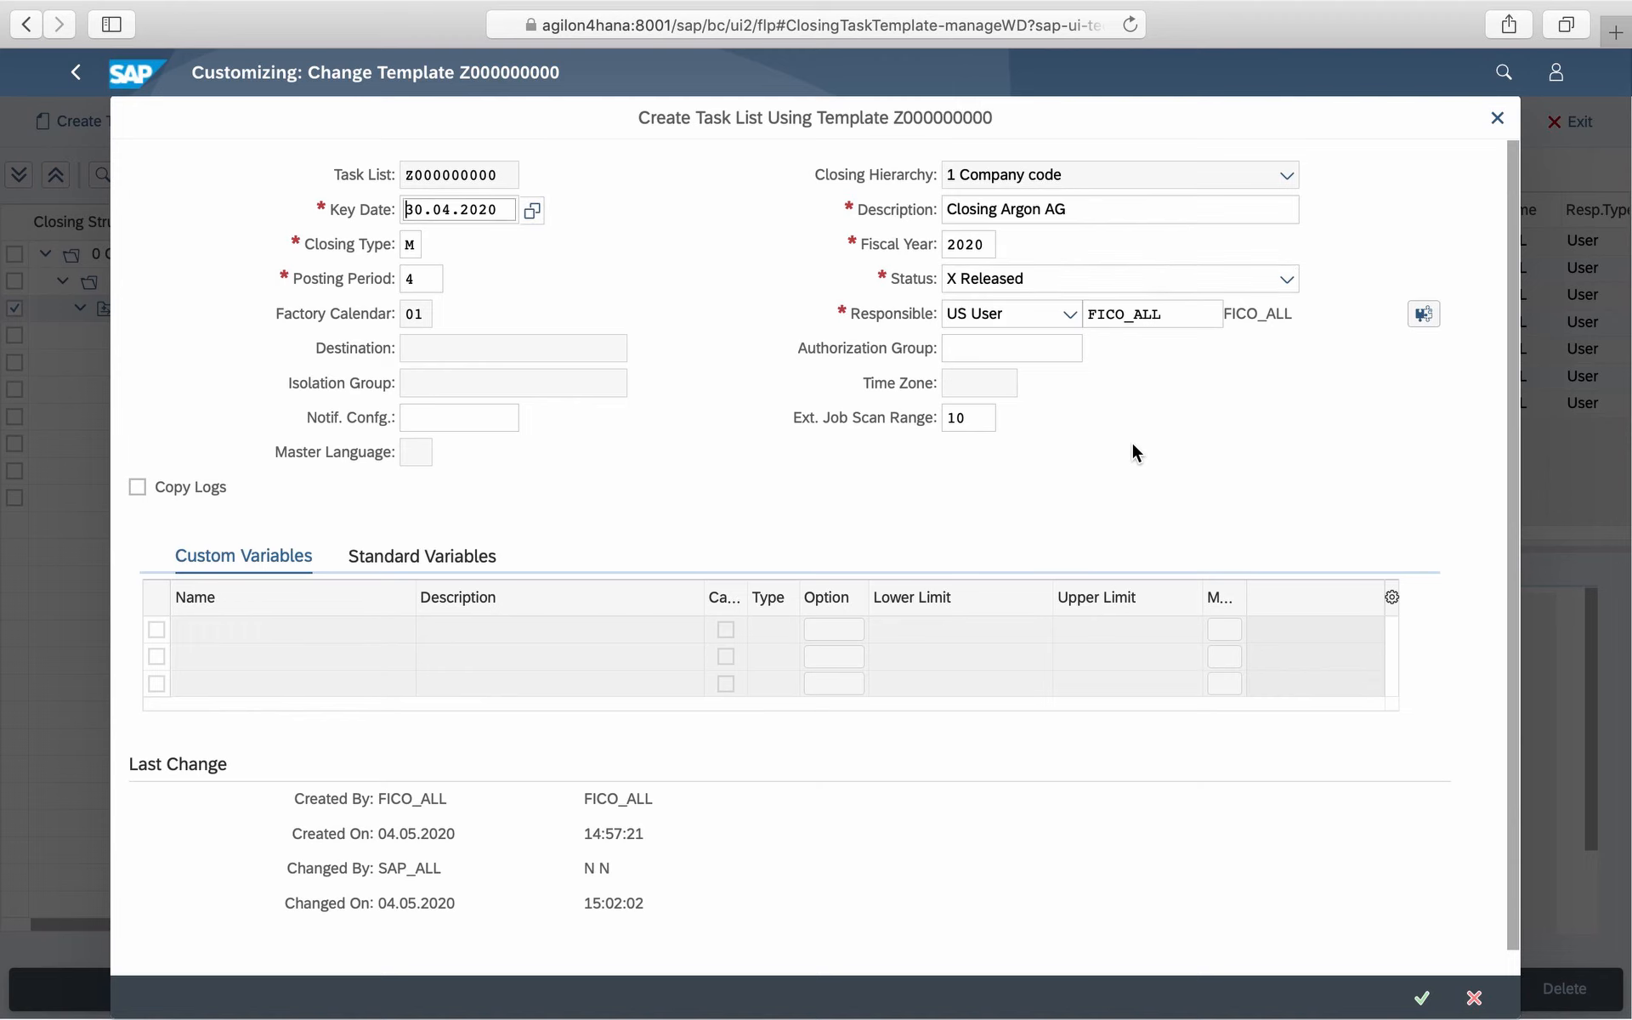
left_click(1418, 1000)
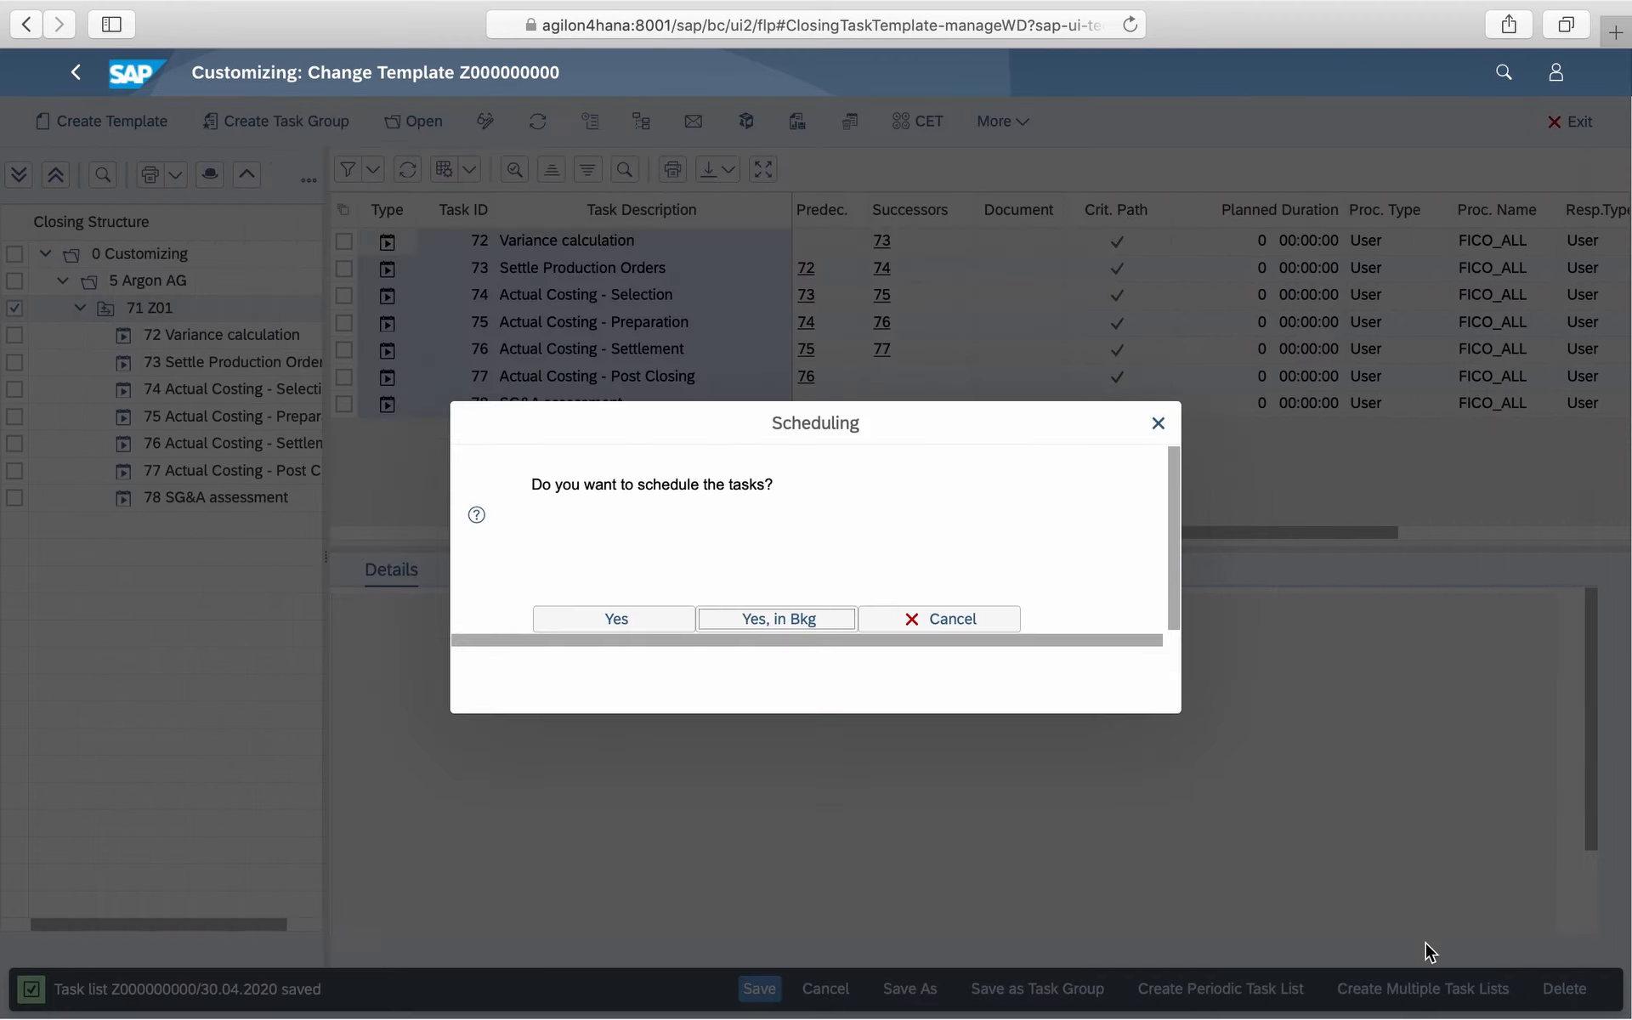
left_click(646, 615)
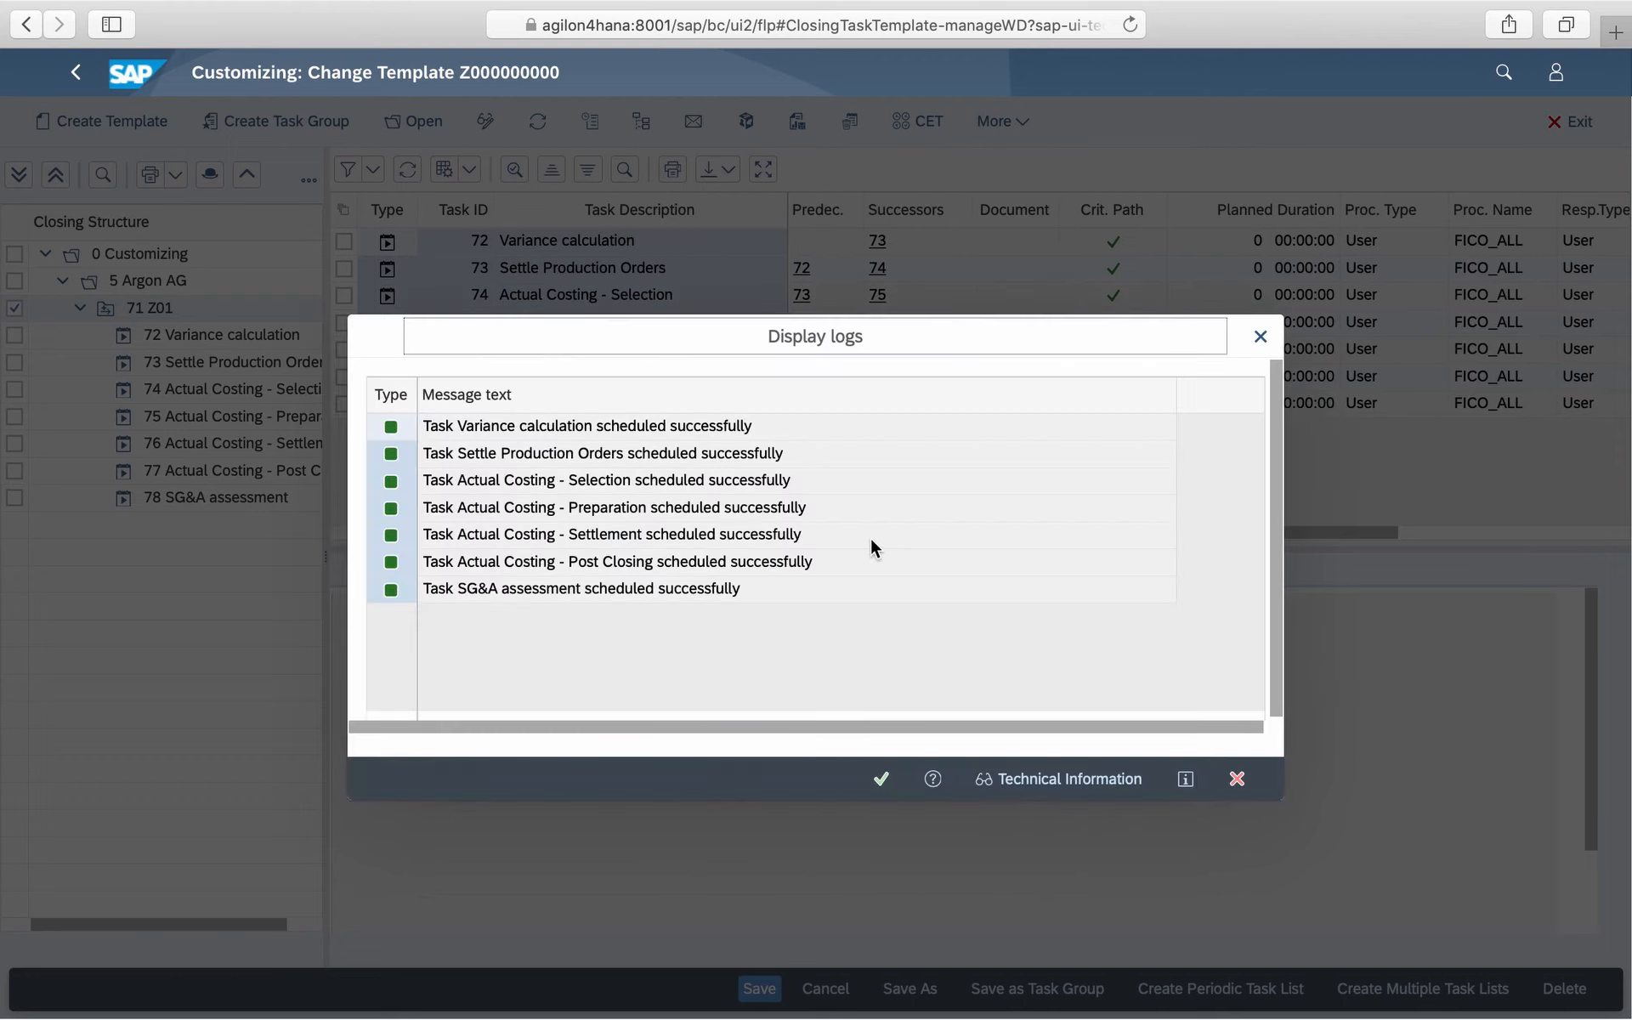
left_click(880, 779)
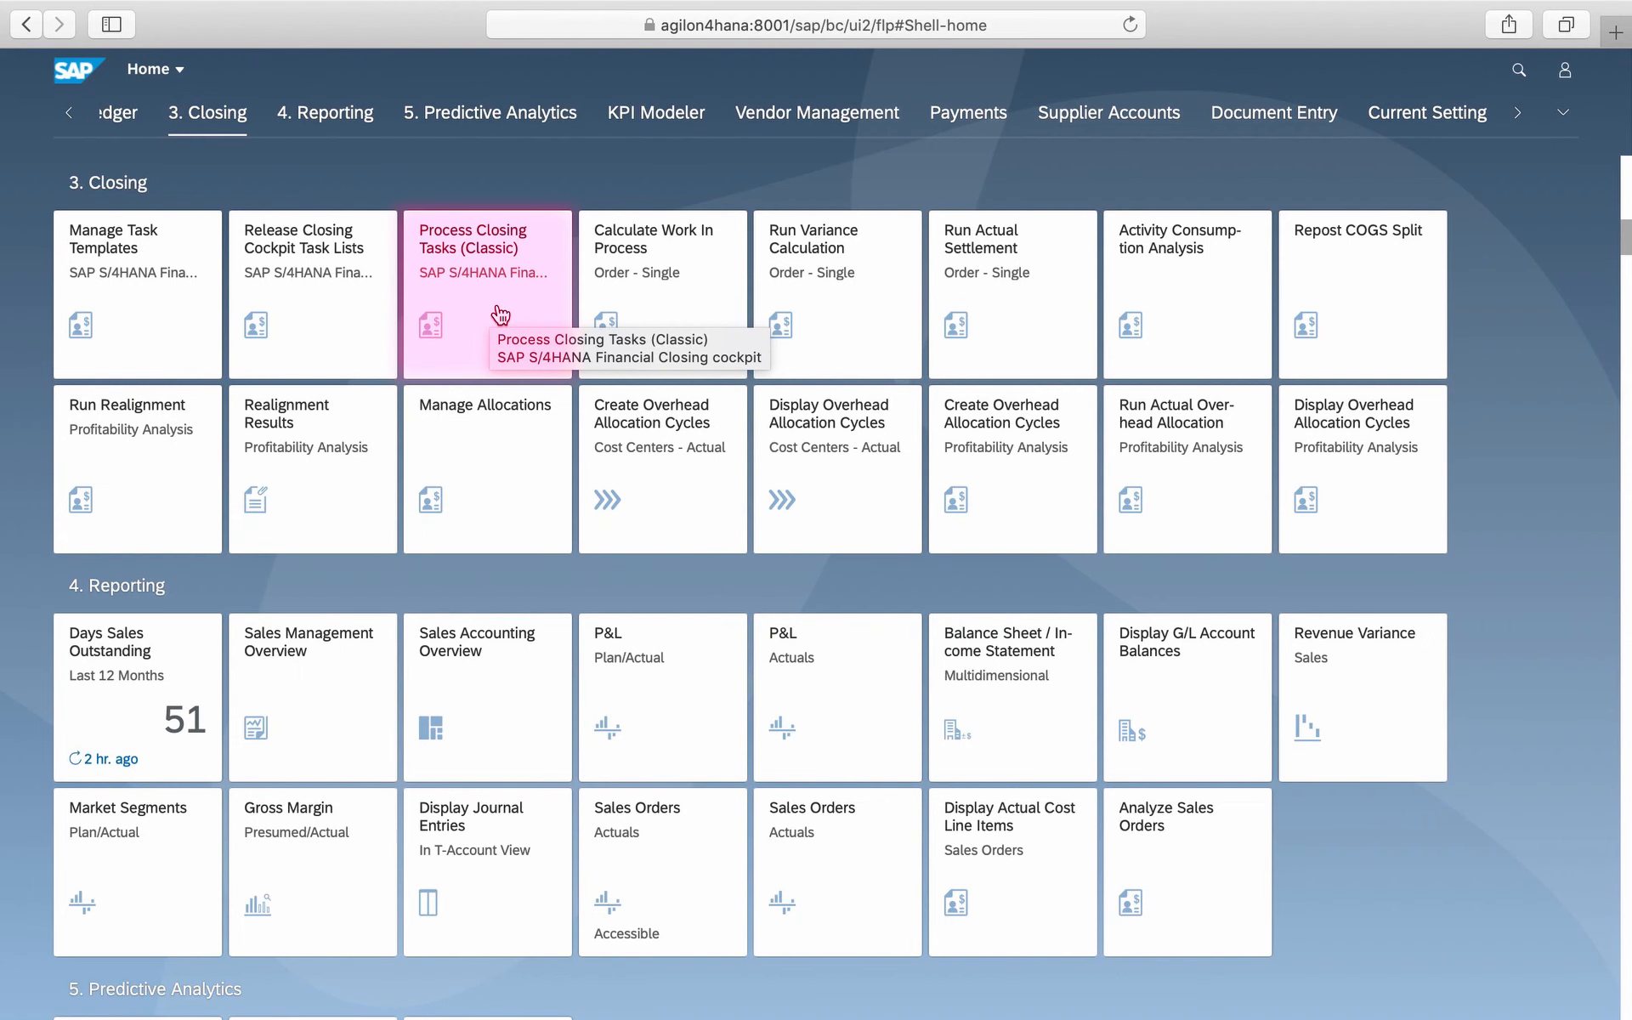
- Open Process Closing Tasks (Classic) and review the SG&A assessment task's job log and spool list output
left_click(502, 316)
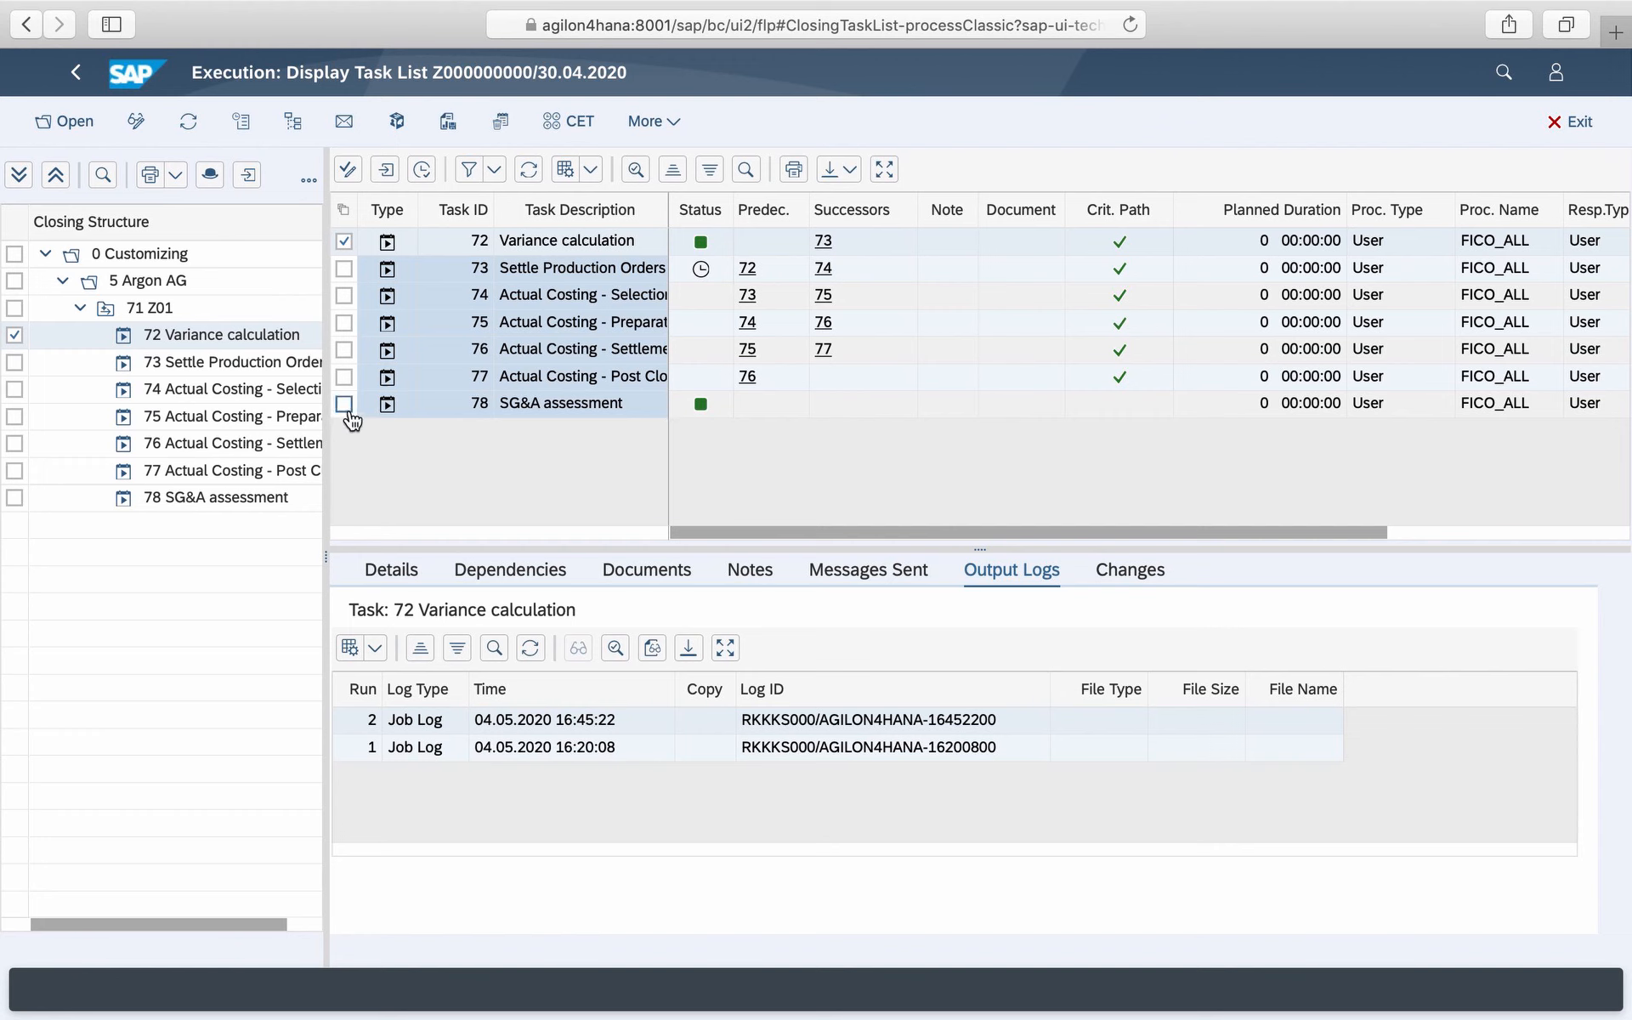
left_click(387, 407)
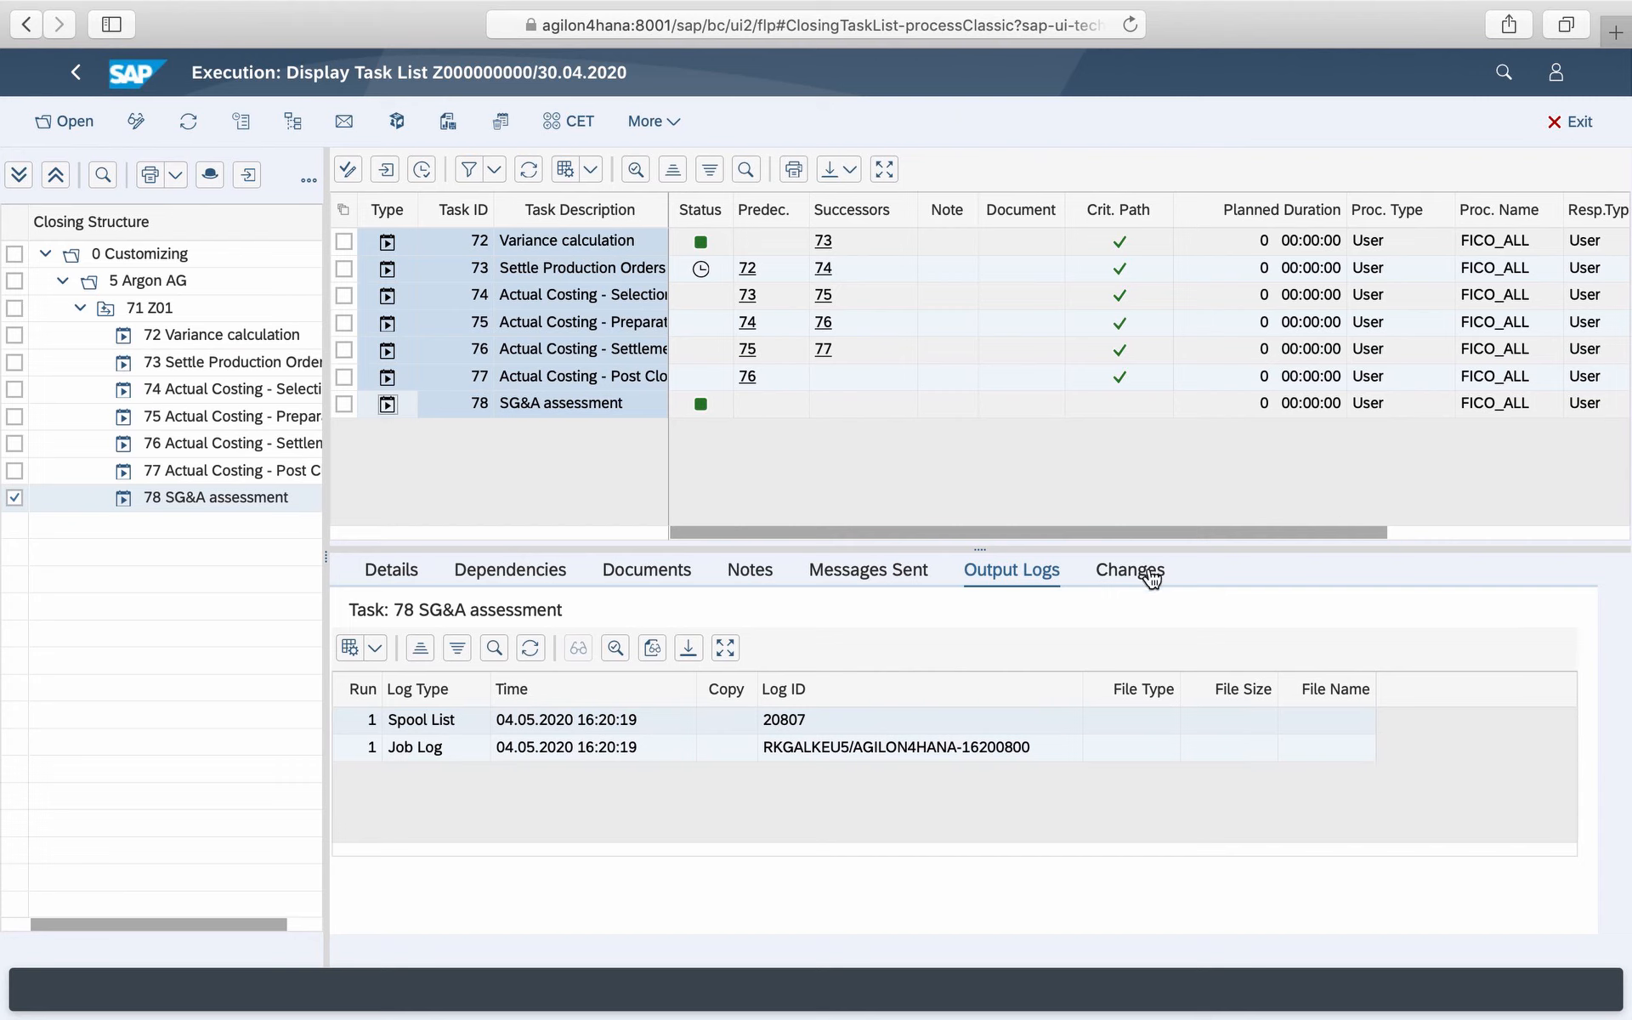
left_click(901, 751)
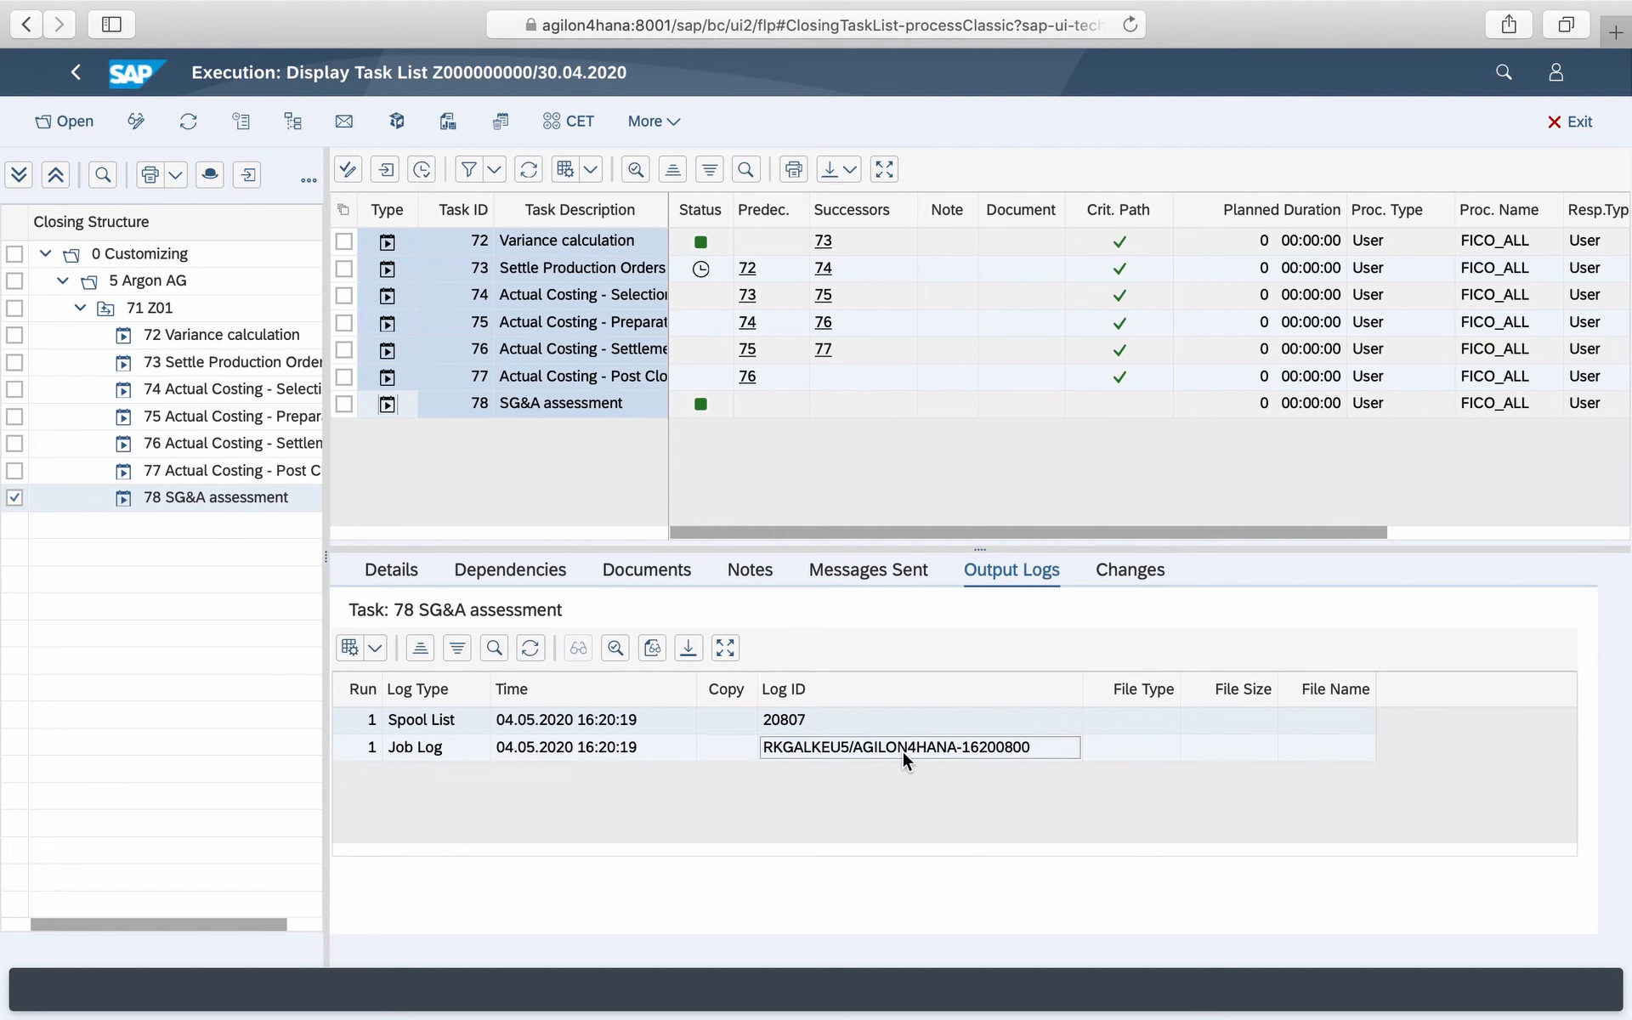
double_click(883, 746)
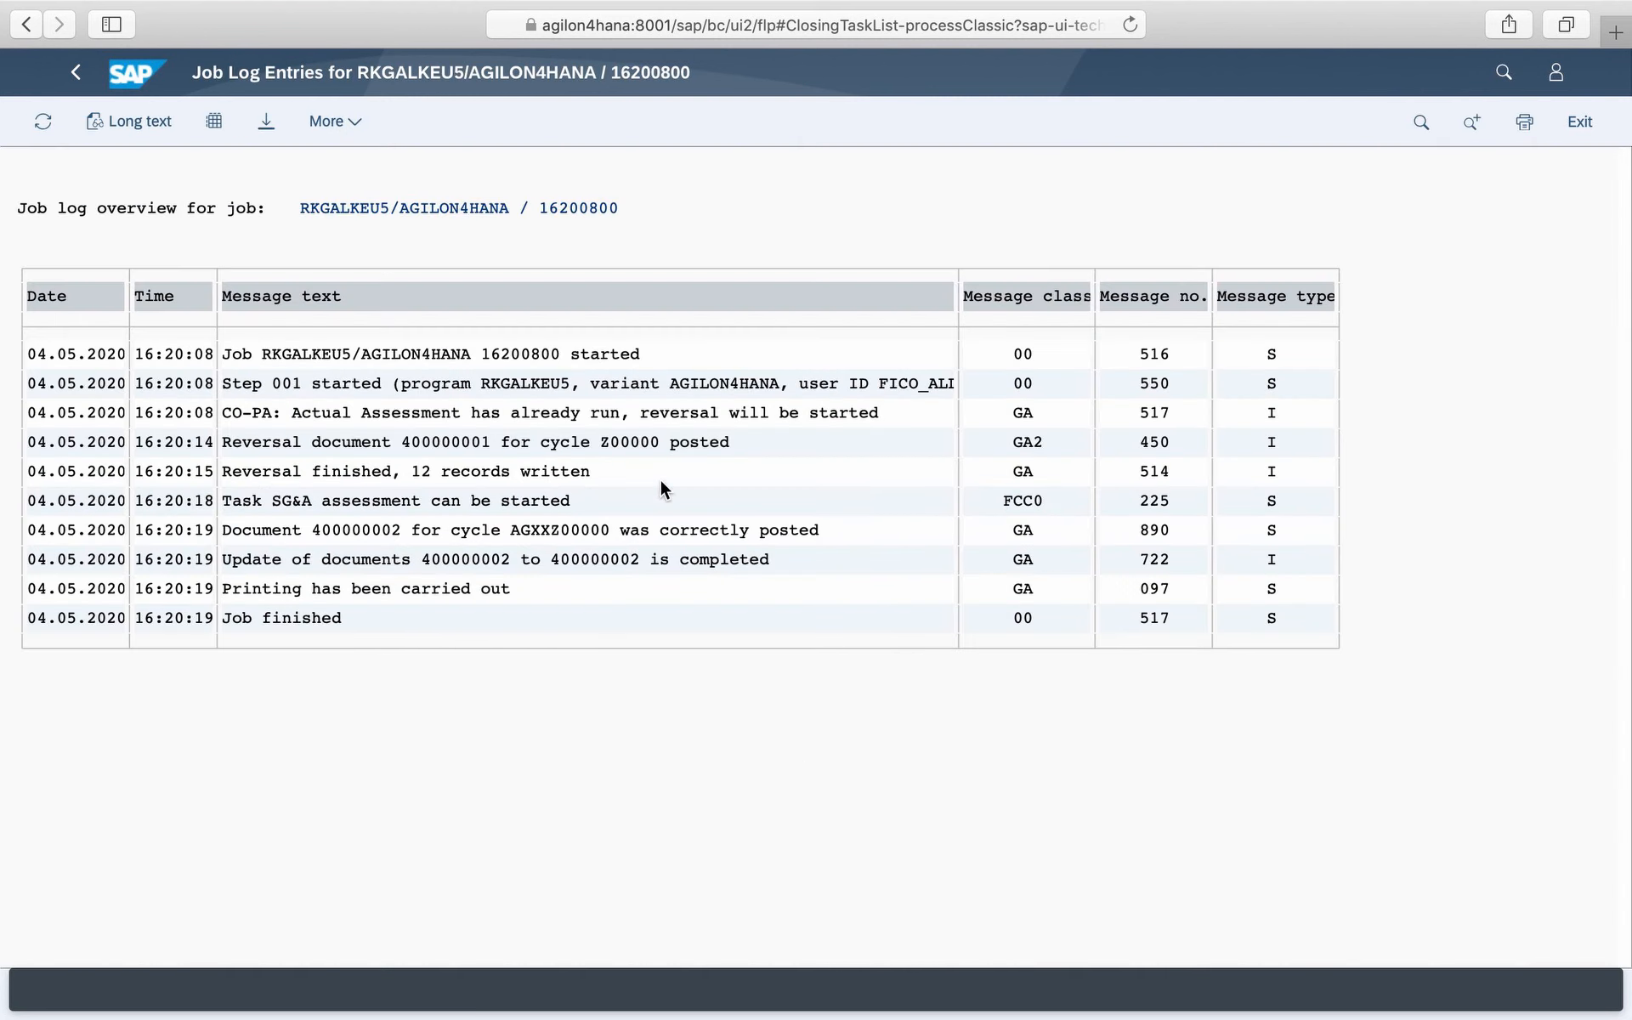
left_click(75, 73)
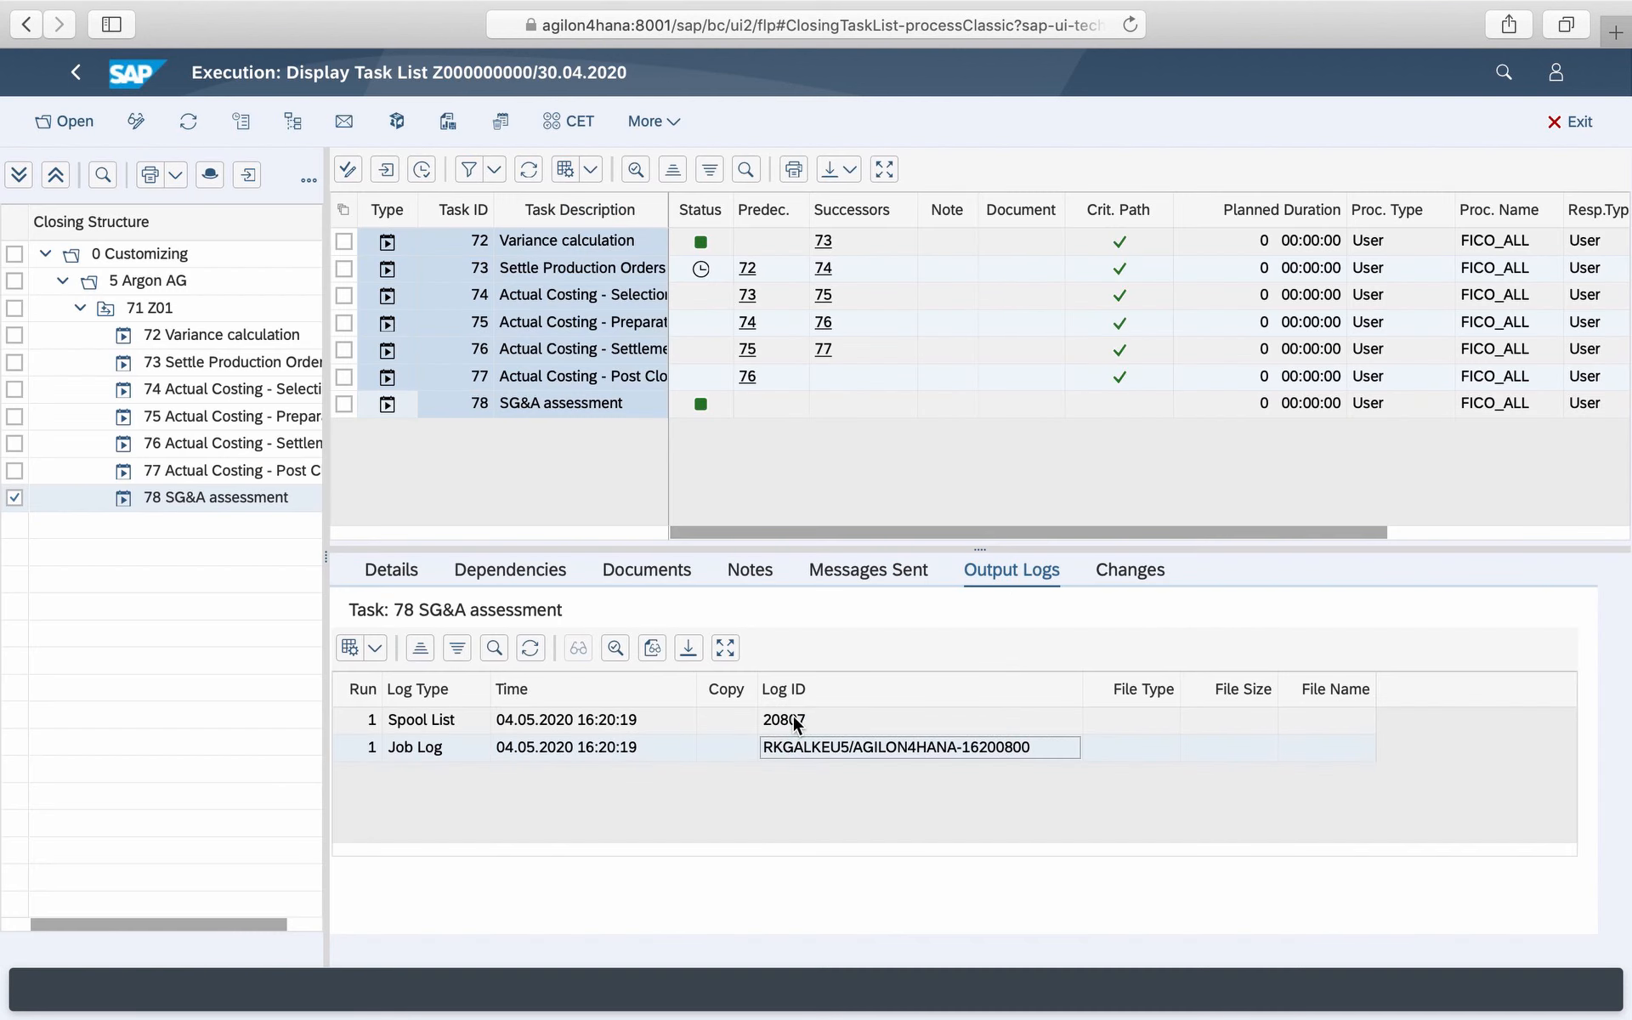
double_click(793, 719)
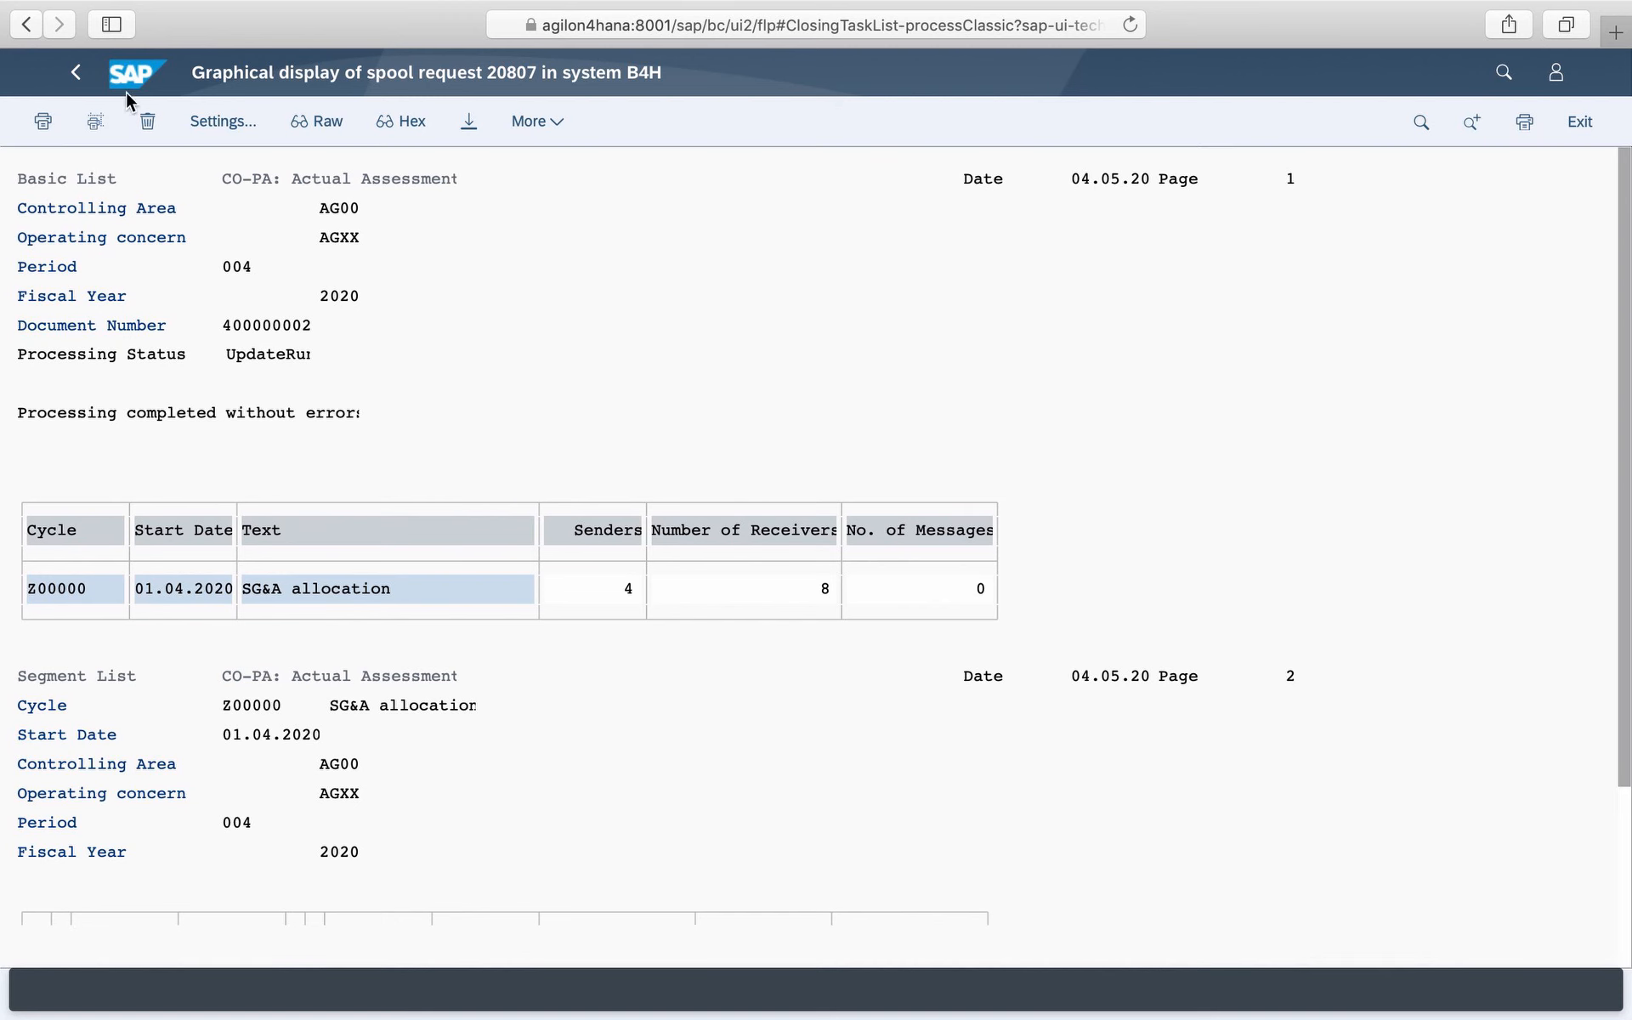
left_click(73, 76)
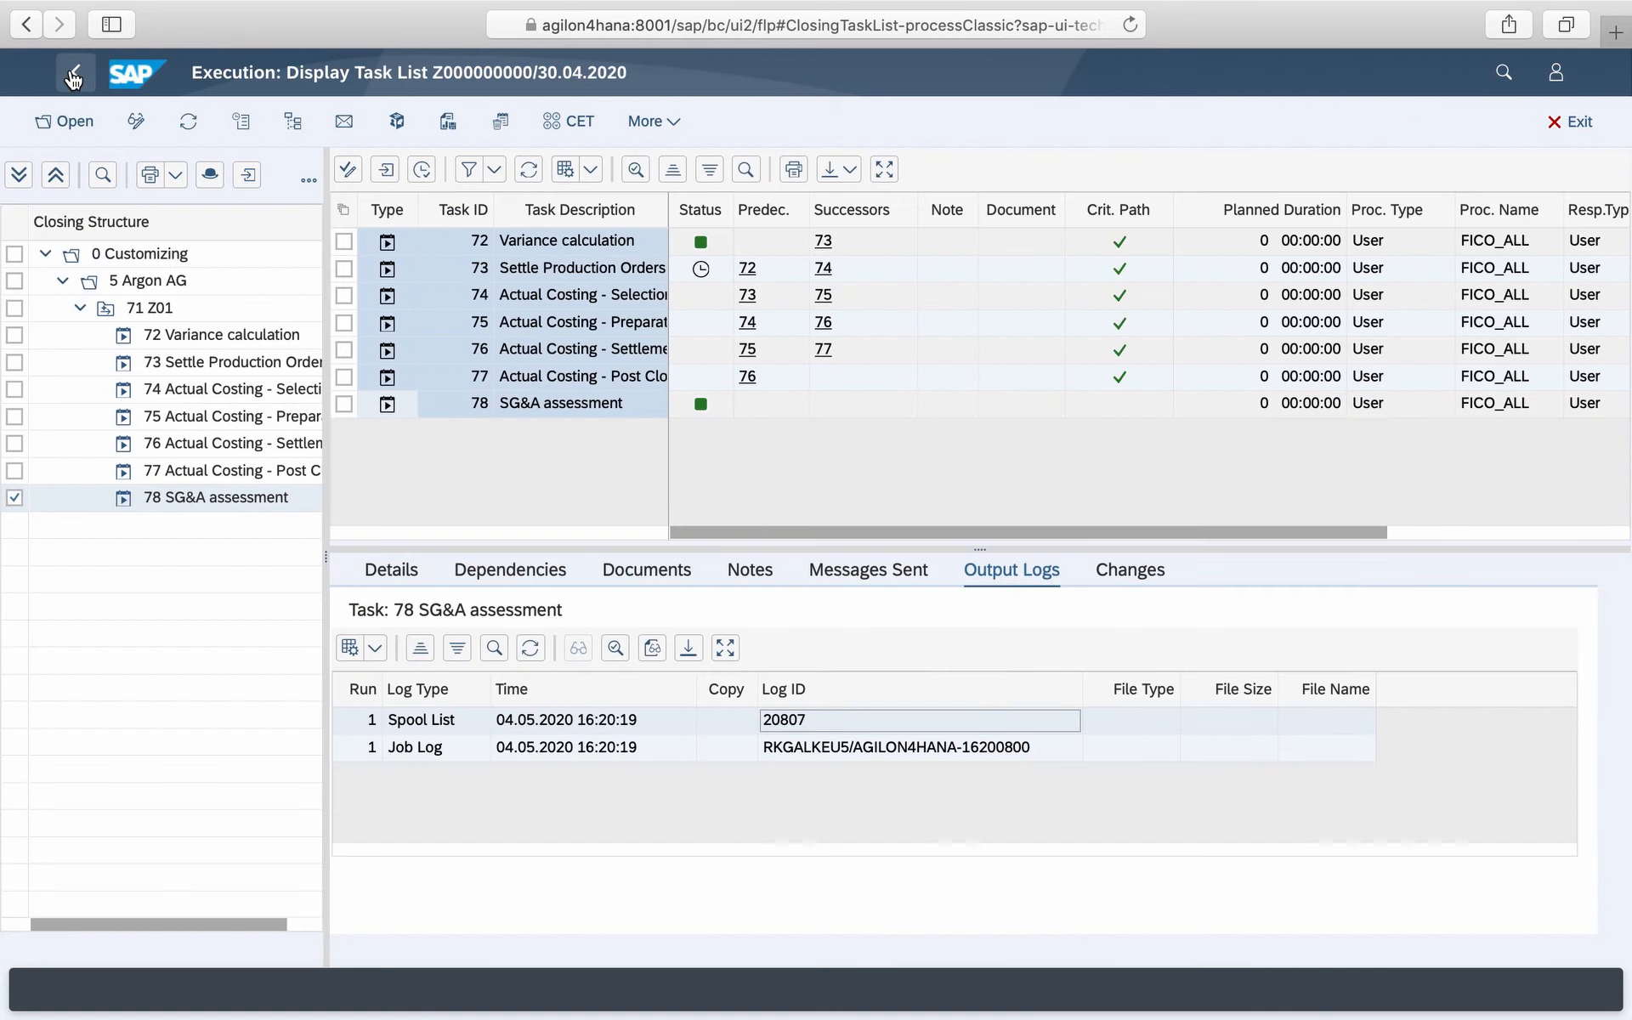
- Review the spool list output of the Settle Production Orders task
left_click(389, 273)
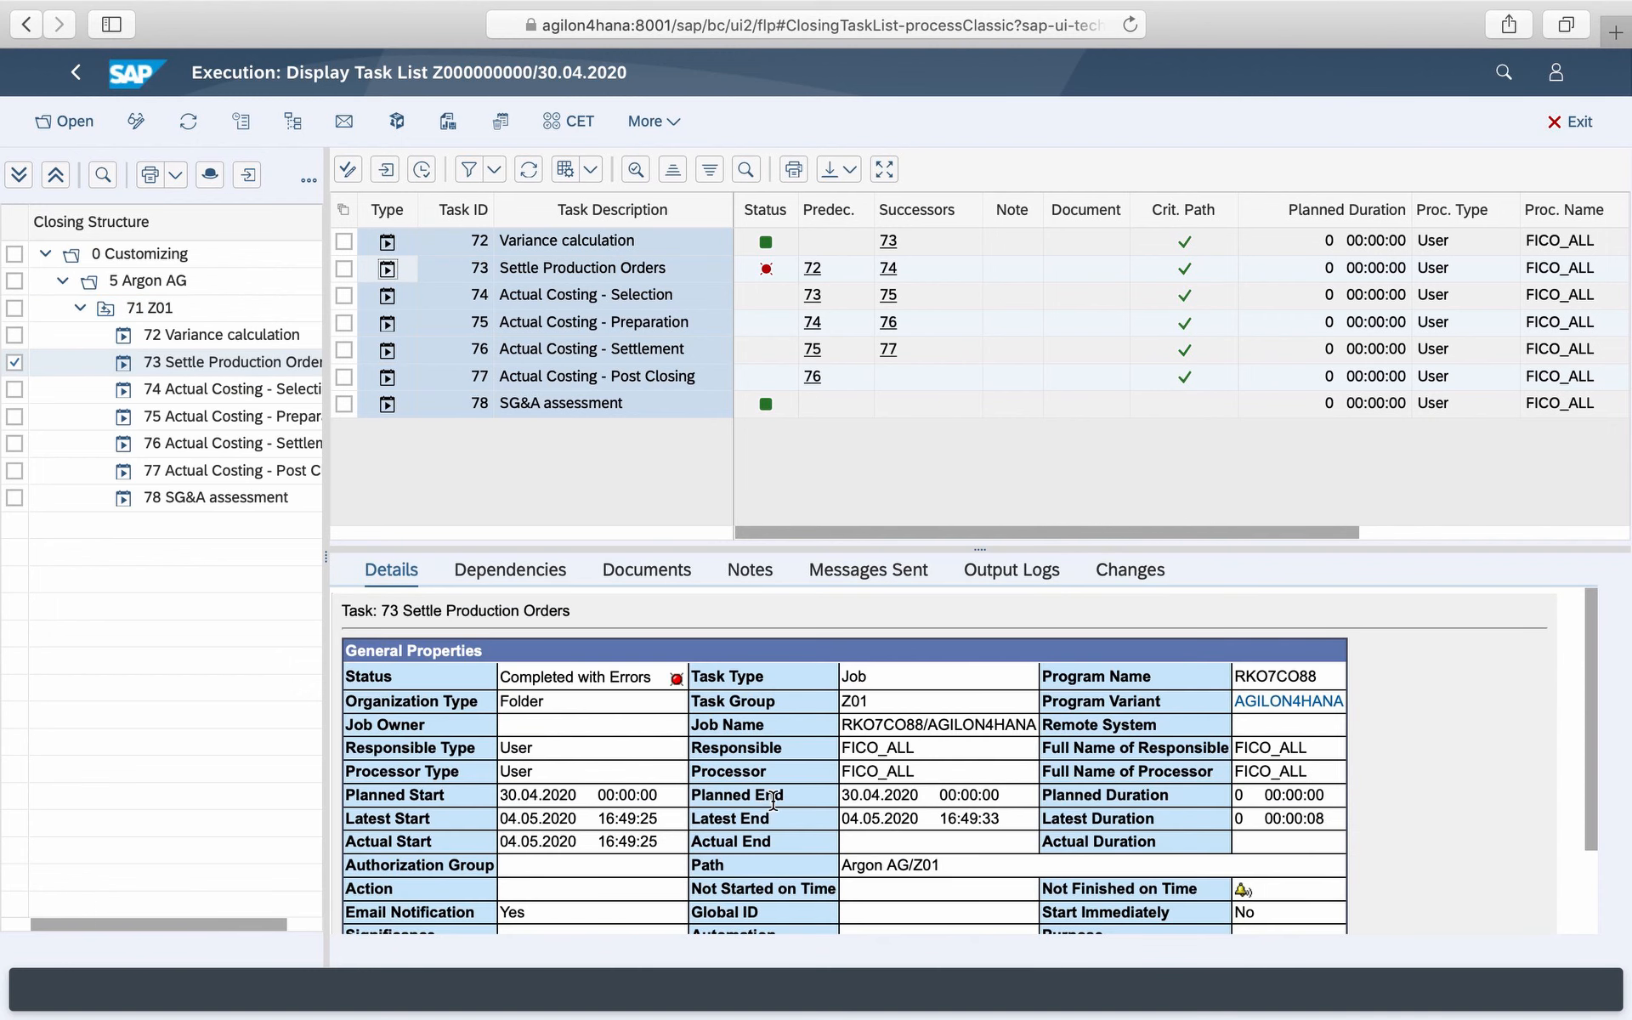
left_click(1027, 580)
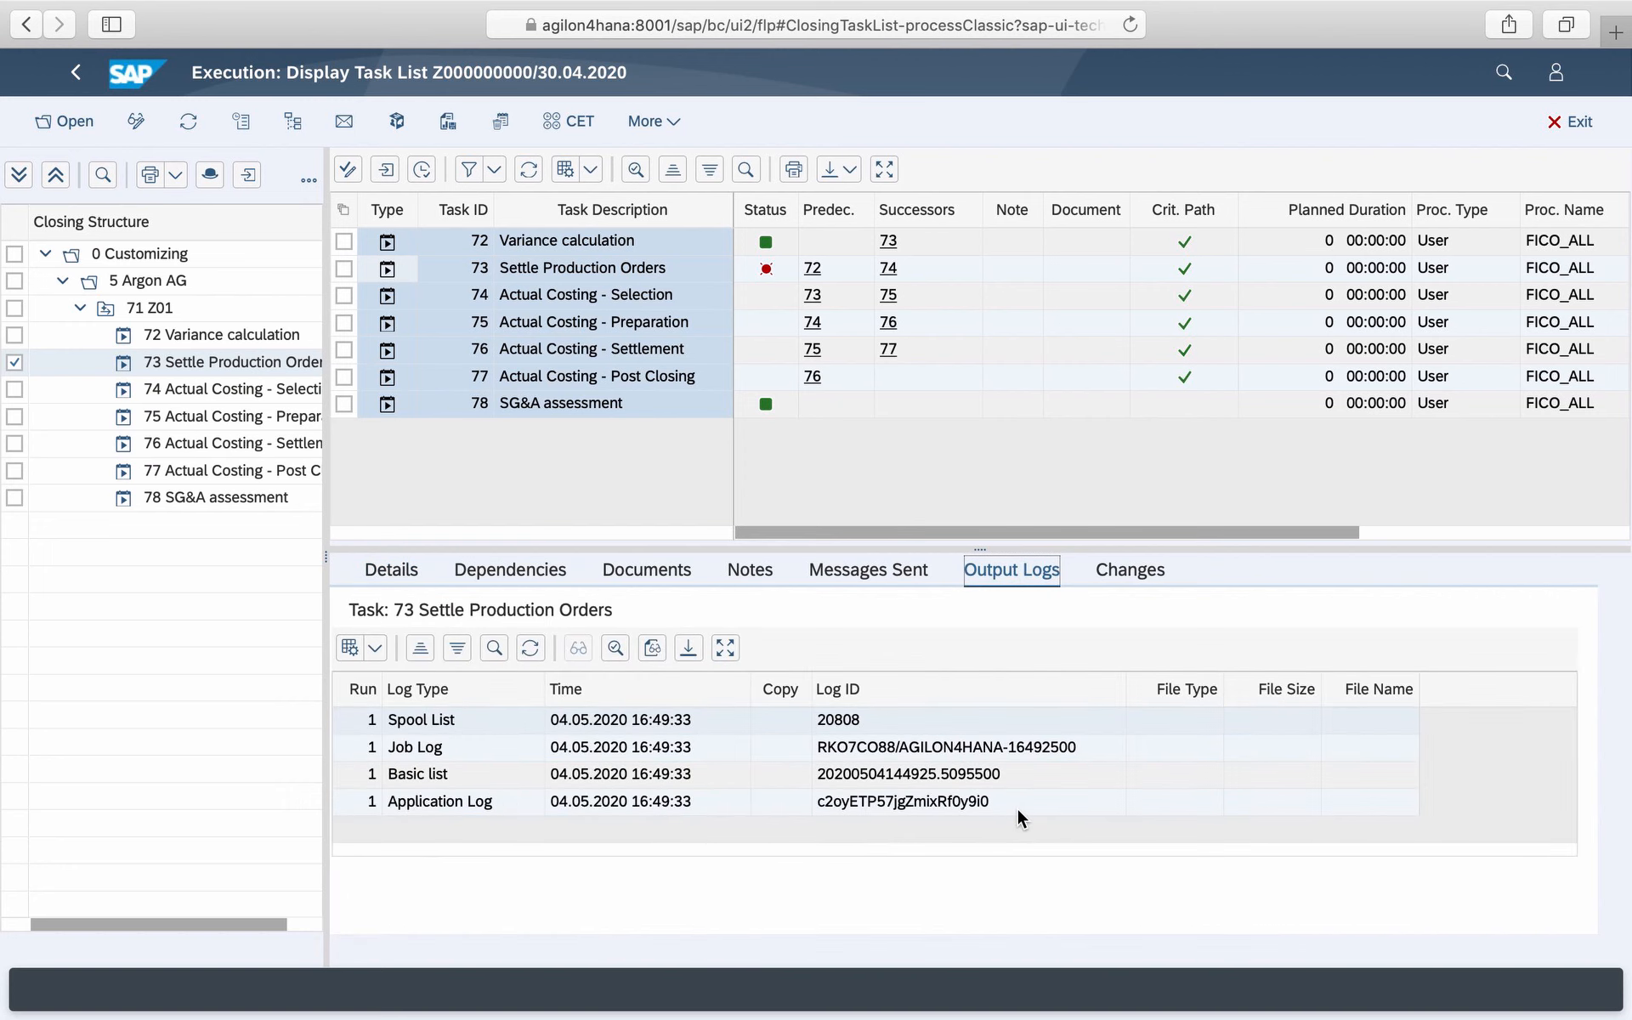
left_click(833, 718)
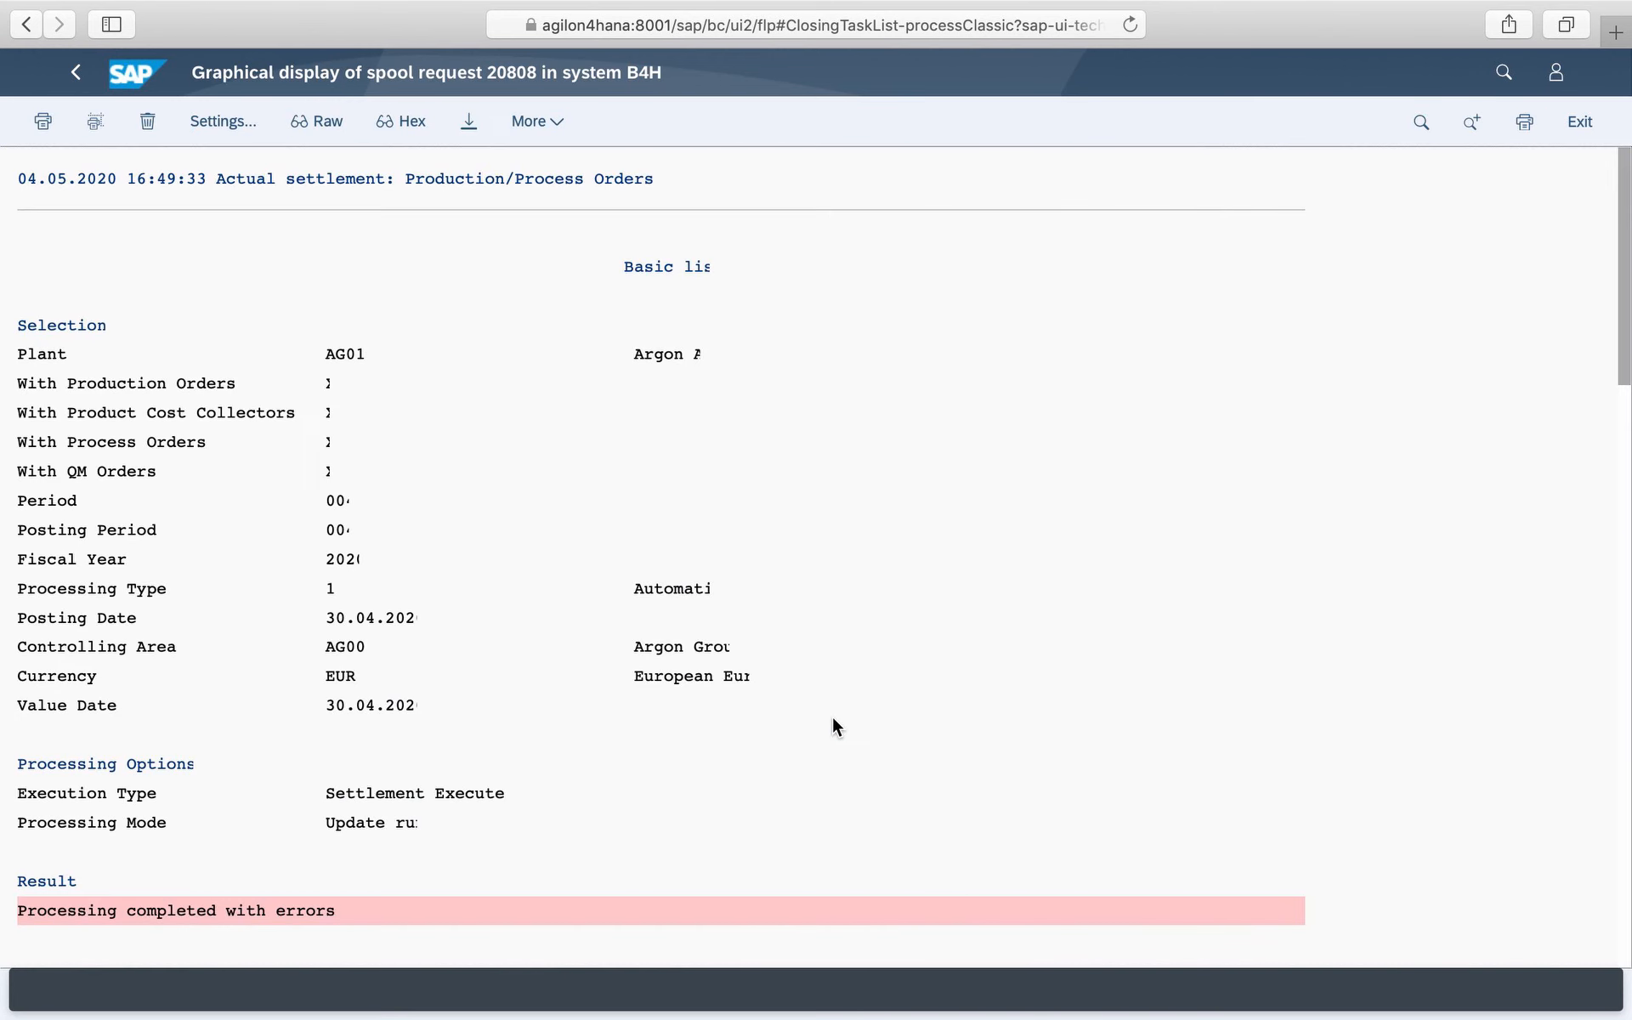
scroll(736, 760, "down", 20)
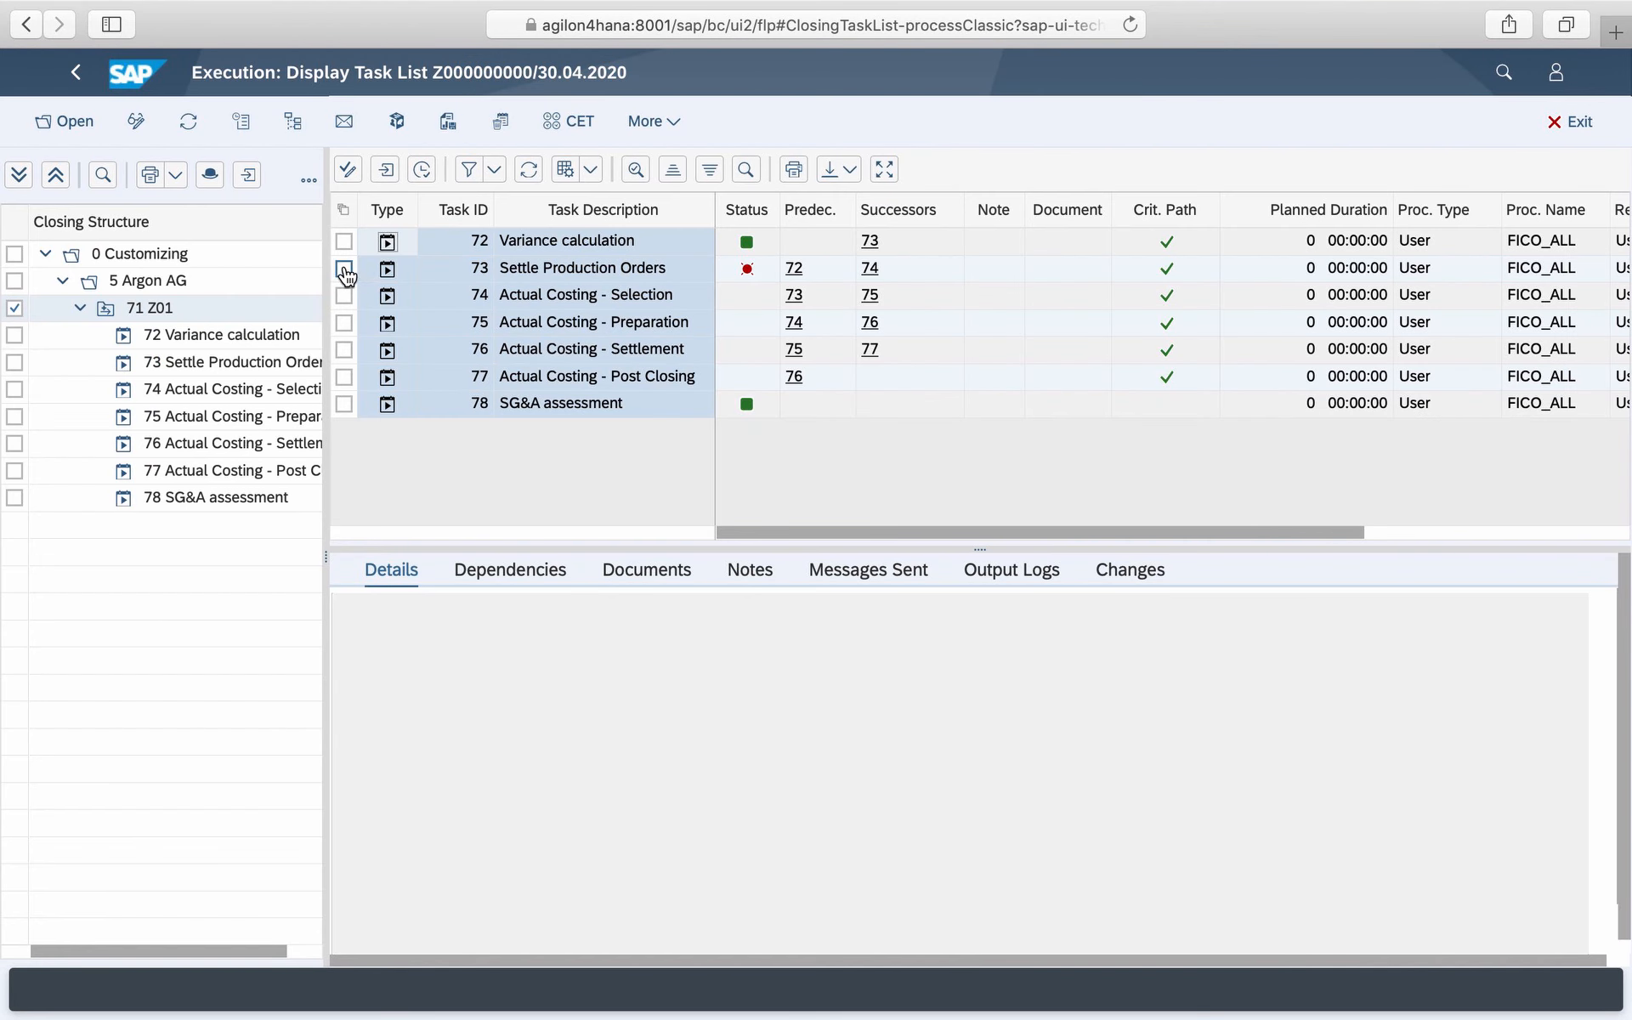
- Reschedule the Settle Production Orders task and close the scheduling log
left_click(344, 270)
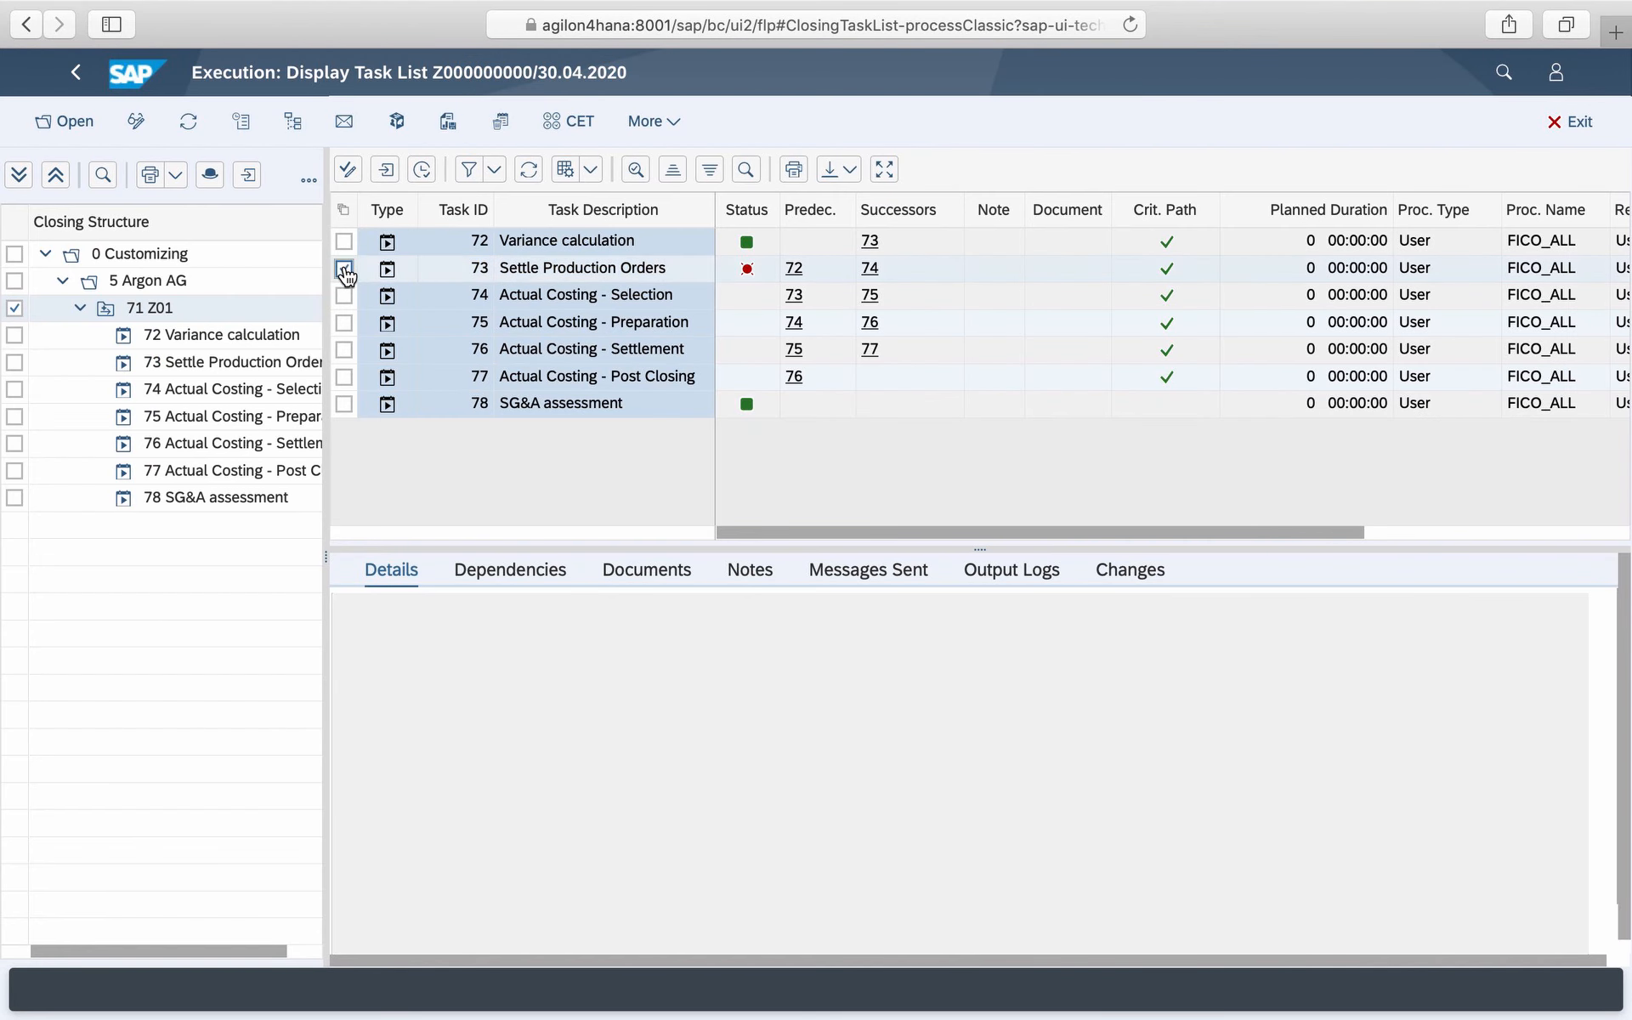
left_click(388, 173)
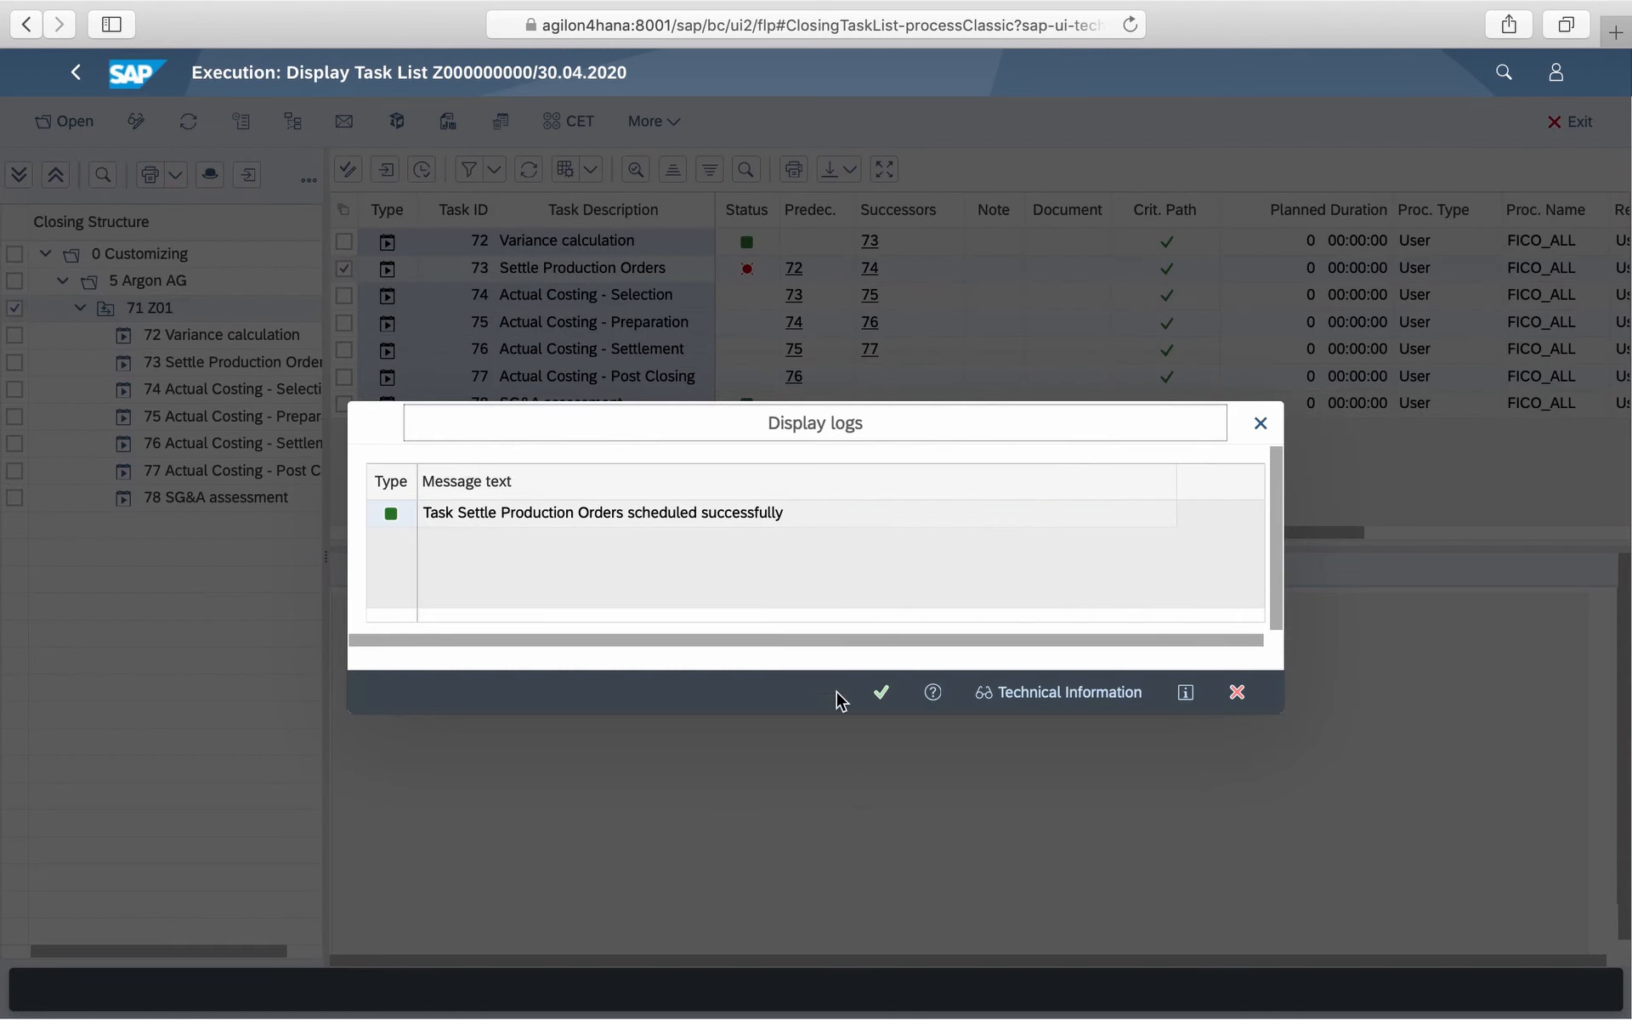
left_click(882, 692)
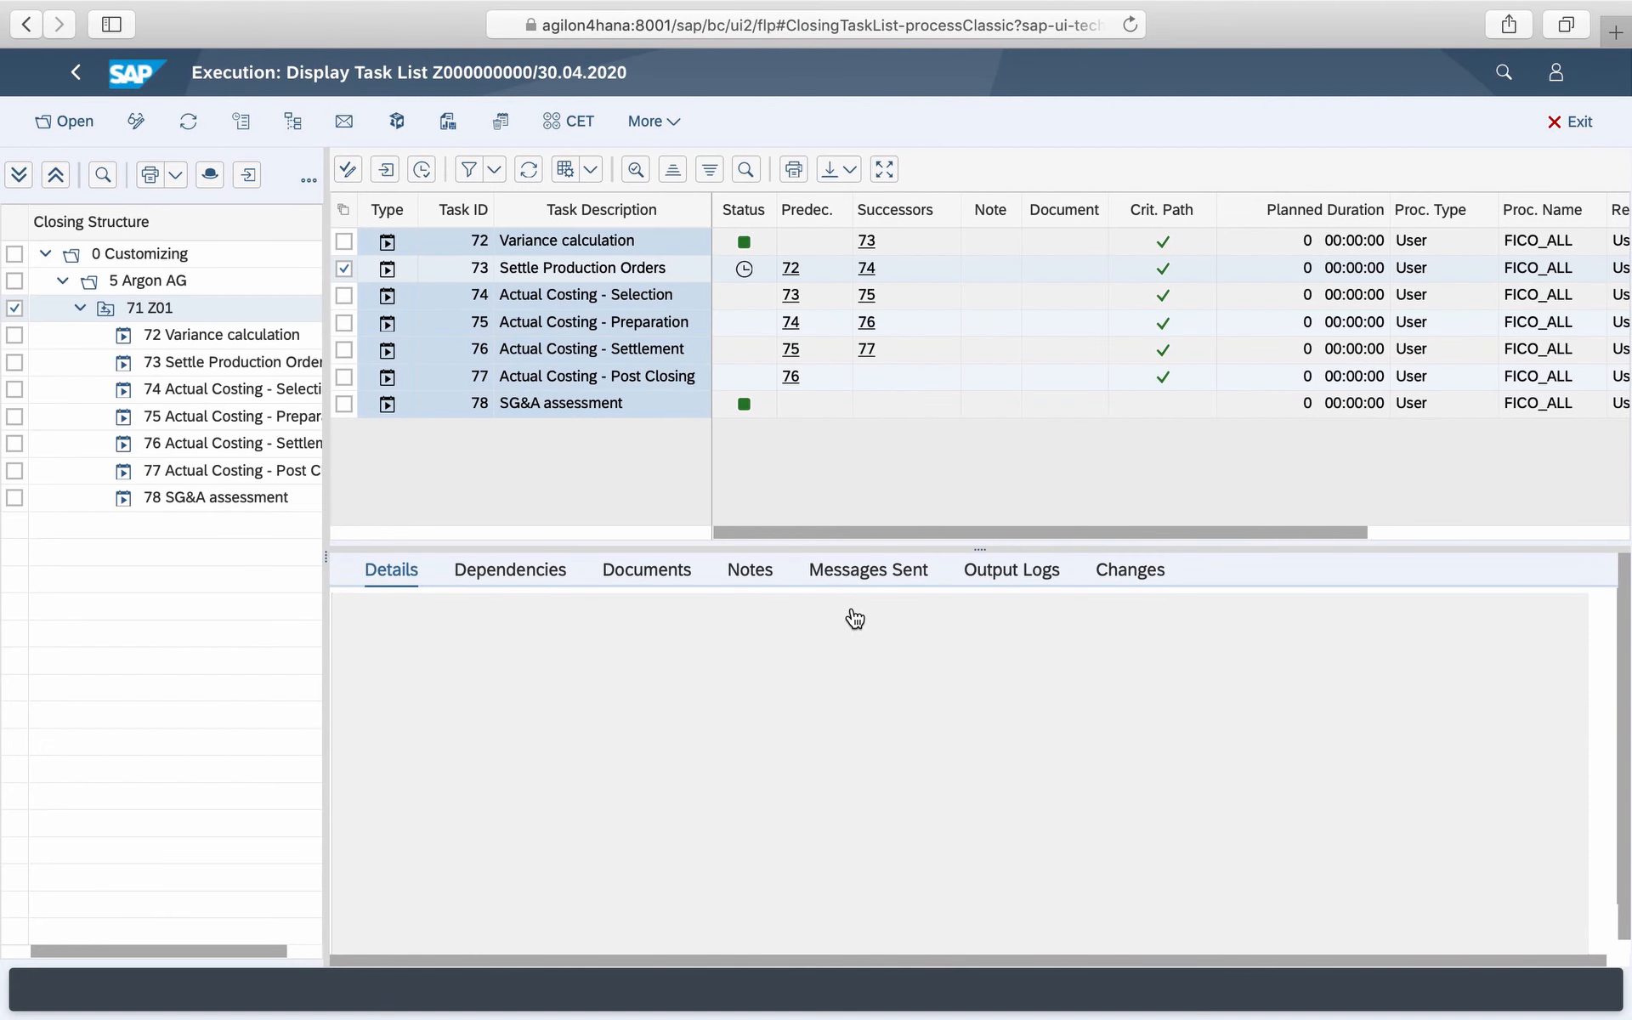
- Refresh the task list and open the spool list output of the Actual Costing - Post Closing task
left_click(528, 170)
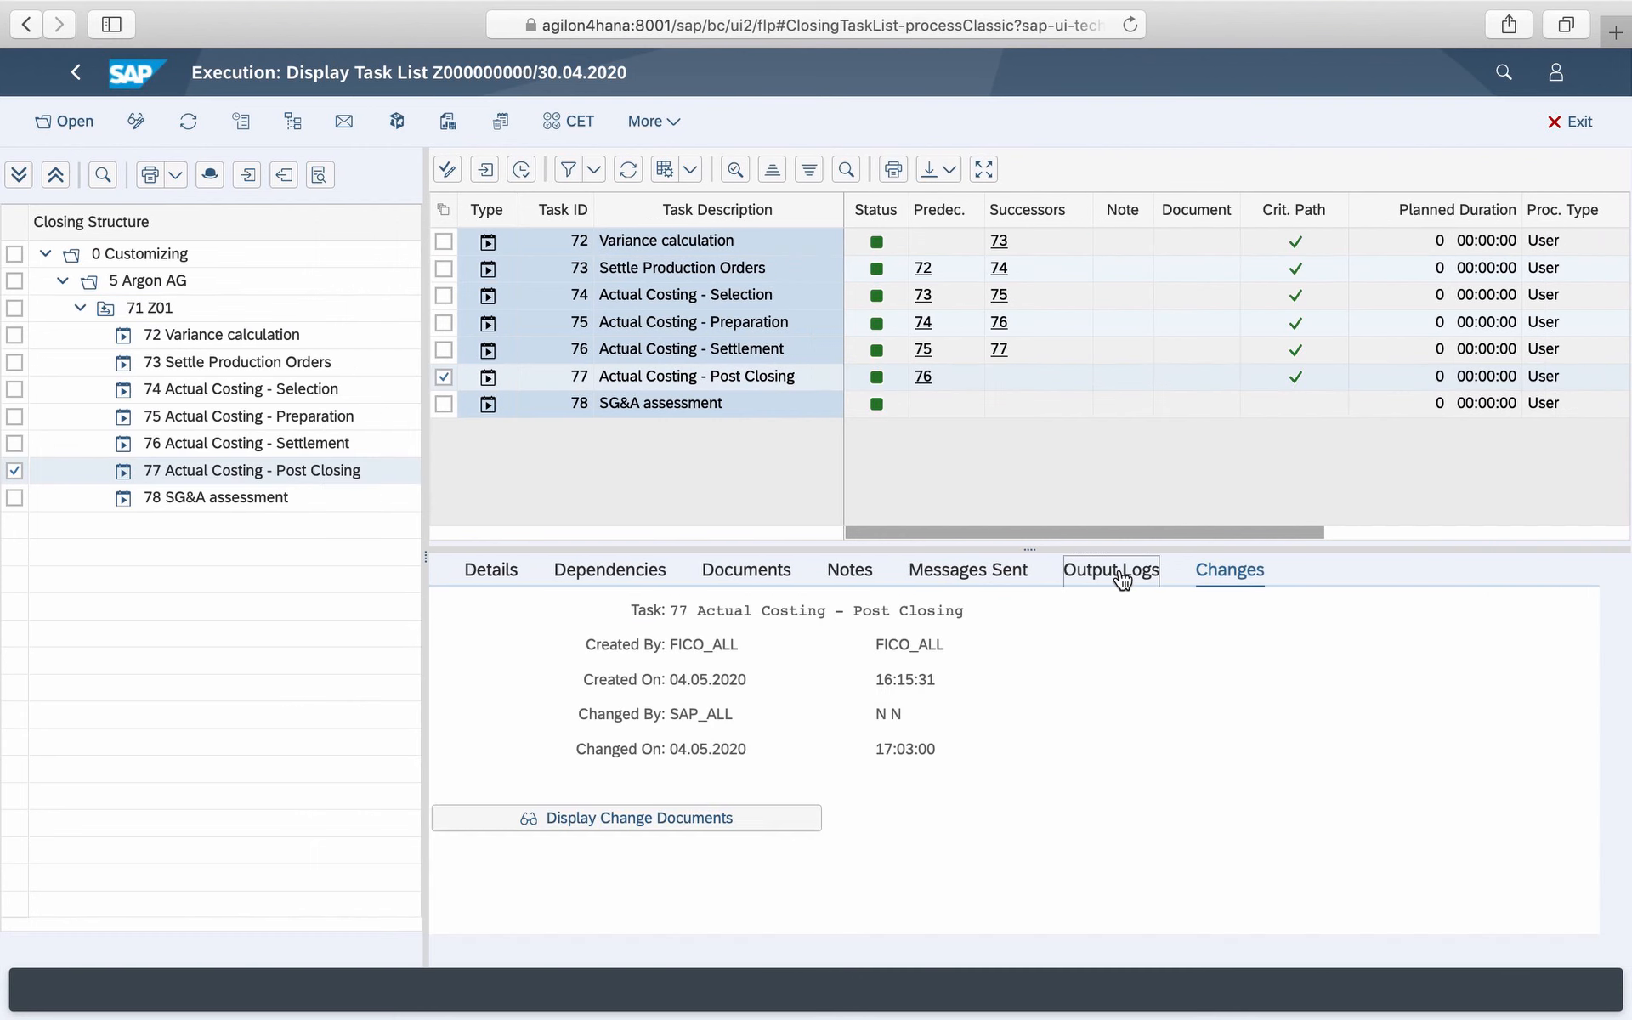
left_click(1122, 578)
left_click(935, 720)
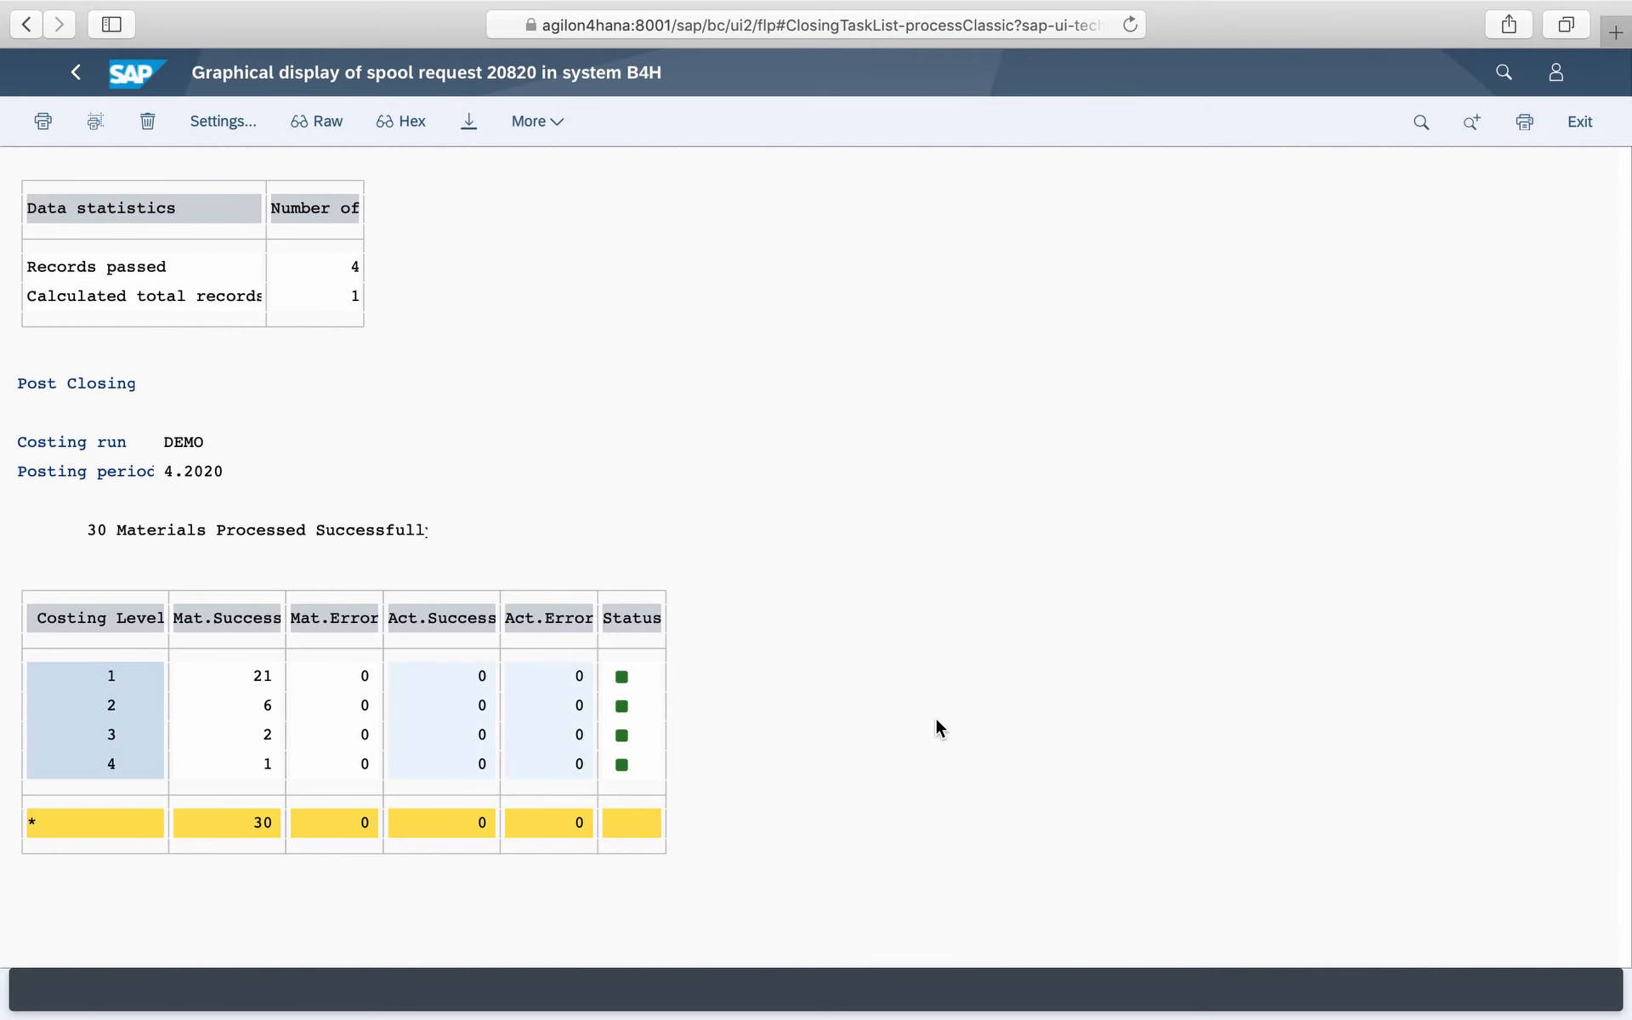